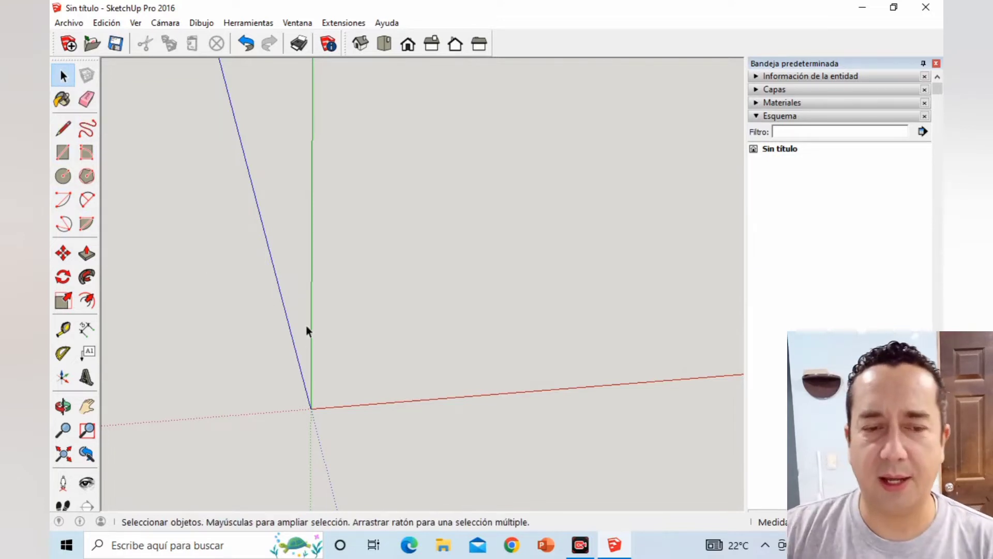
# Open the Materials tray and draw a test triangle with the Line tool.
pyautogui.click(62, 100)
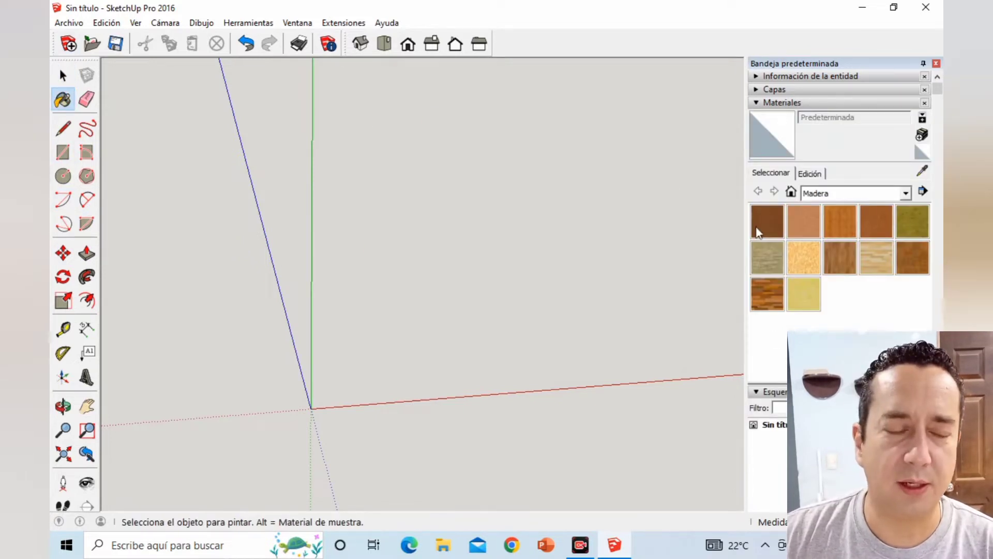
pyautogui.click(88, 103)
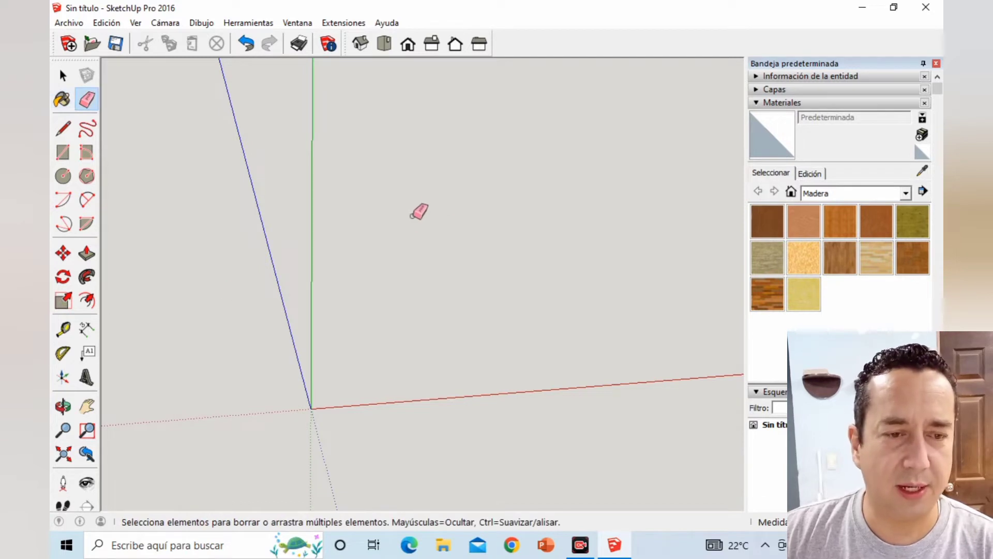
pyautogui.click(63, 134)
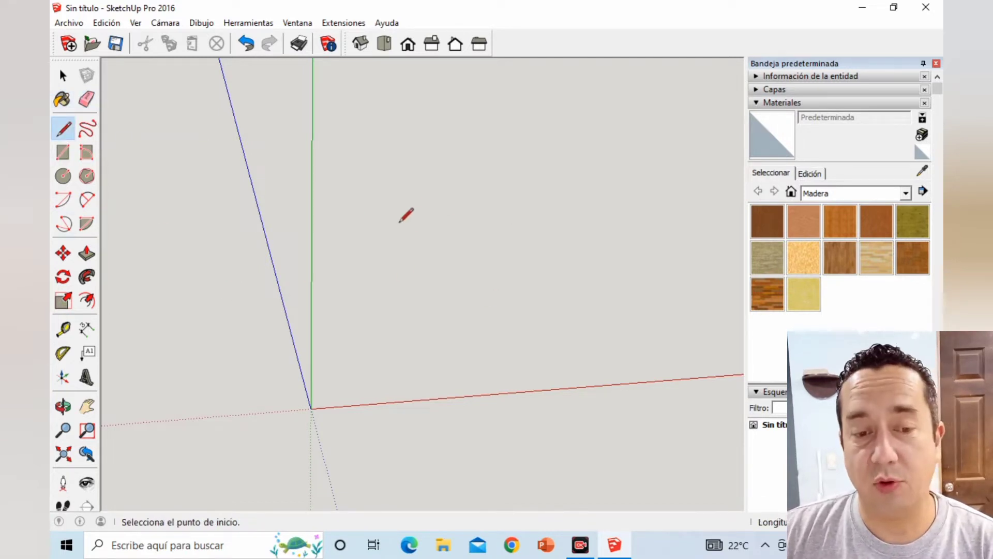
pyautogui.click(332, 213)
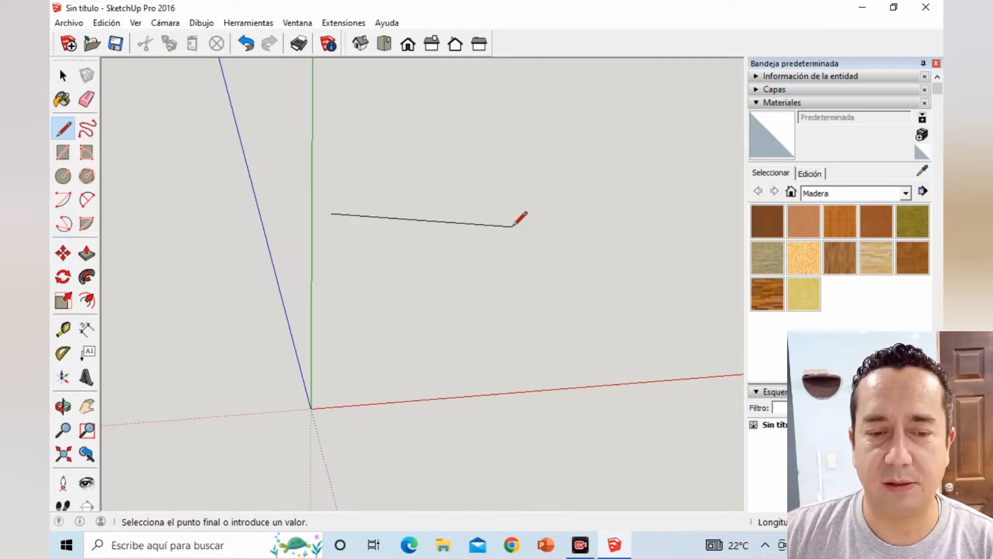
pyautogui.click(559, 198)
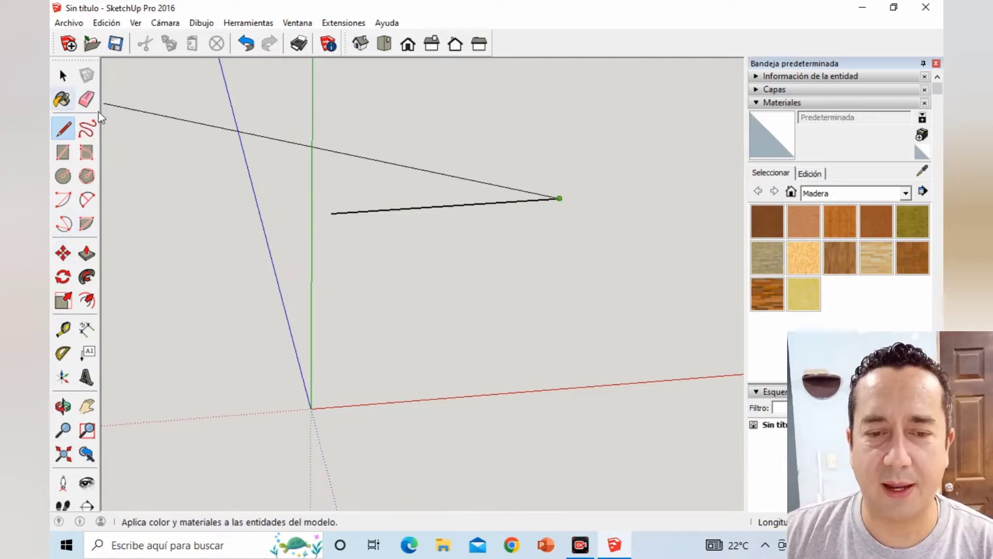
pyautogui.click(430, 135)
pyautogui.click(332, 212)
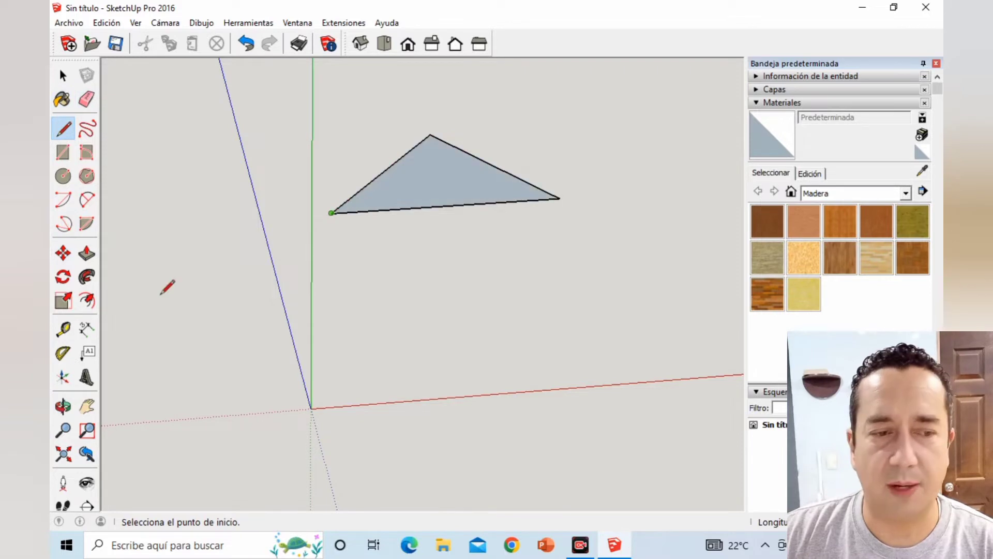
# Erase the triangle's face and all three edges.
pyautogui.click(87, 101)
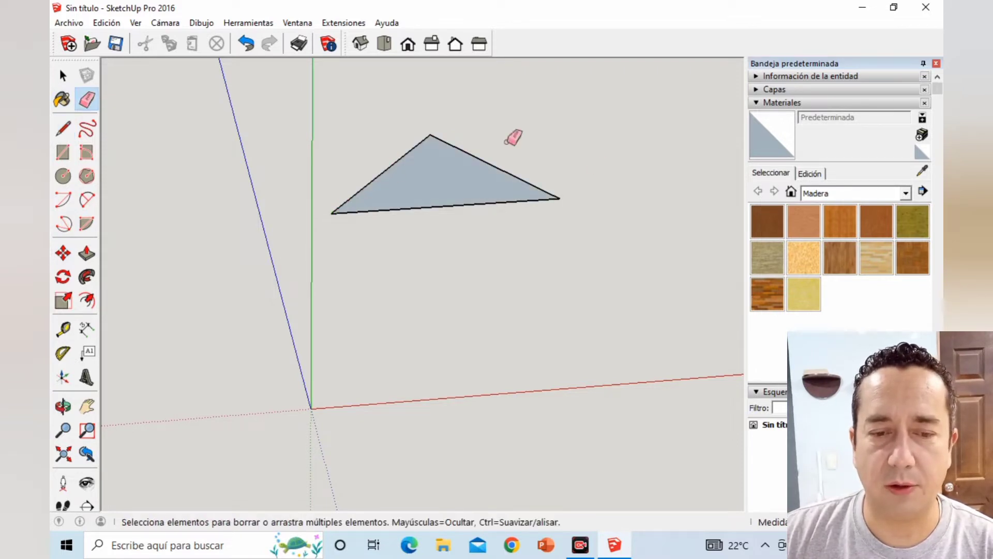
pyautogui.click(400, 159)
pyautogui.click(462, 151)
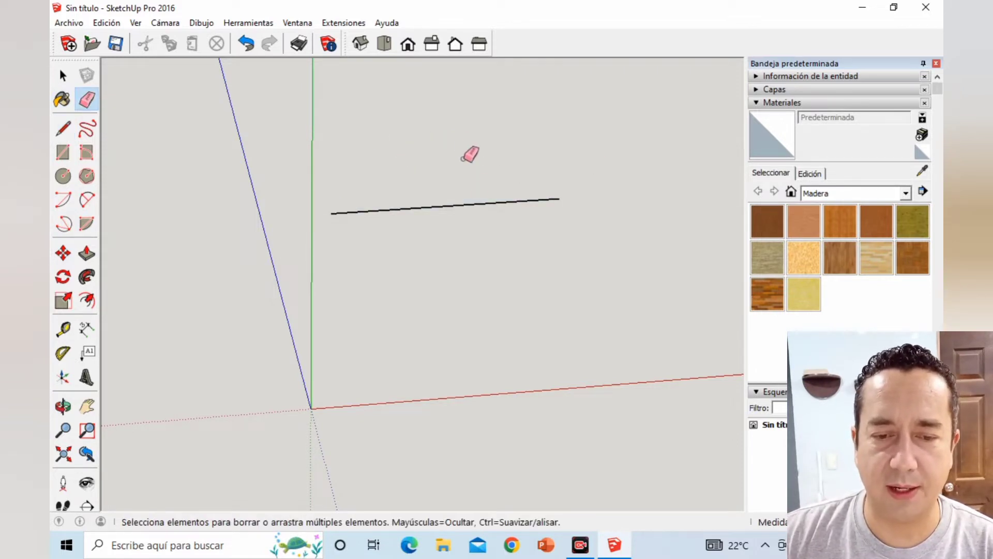
pyautogui.click(475, 203)
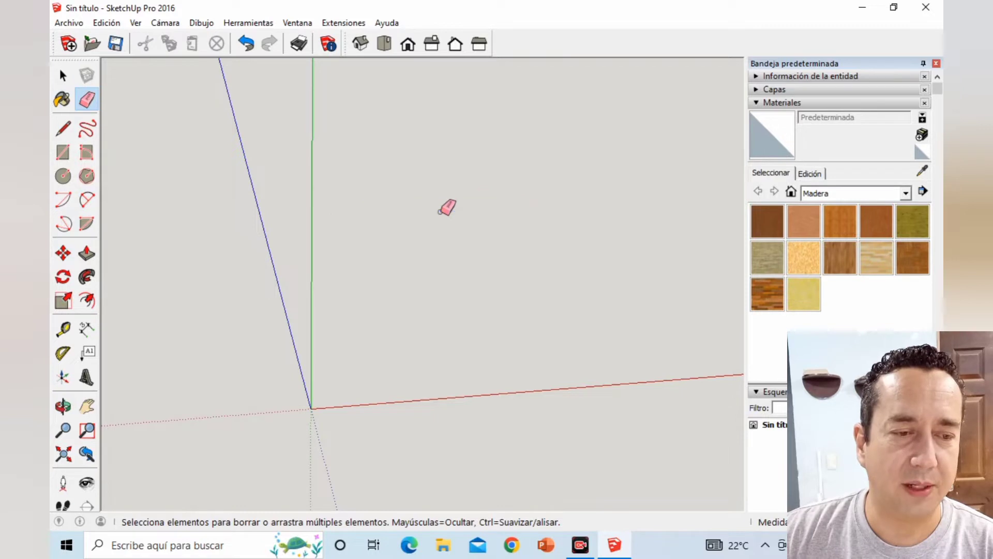
# Draw a freehand curve across the canvas, then erase it.
pyautogui.click(87, 128)
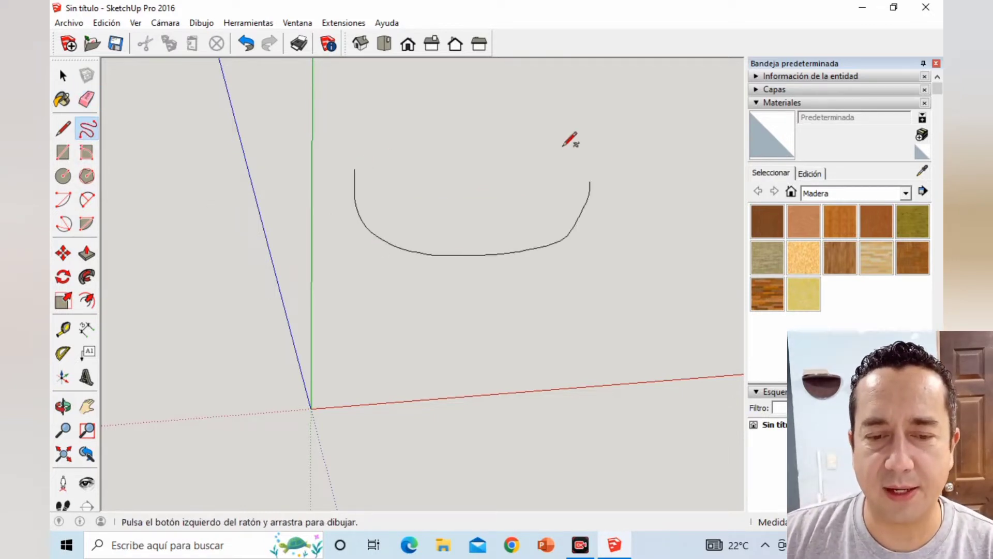
pyautogui.moveTo(354, 169); pyautogui.dragTo(507, 198)
pyautogui.moveTo(453, 155); pyautogui.dragTo(453, 157)
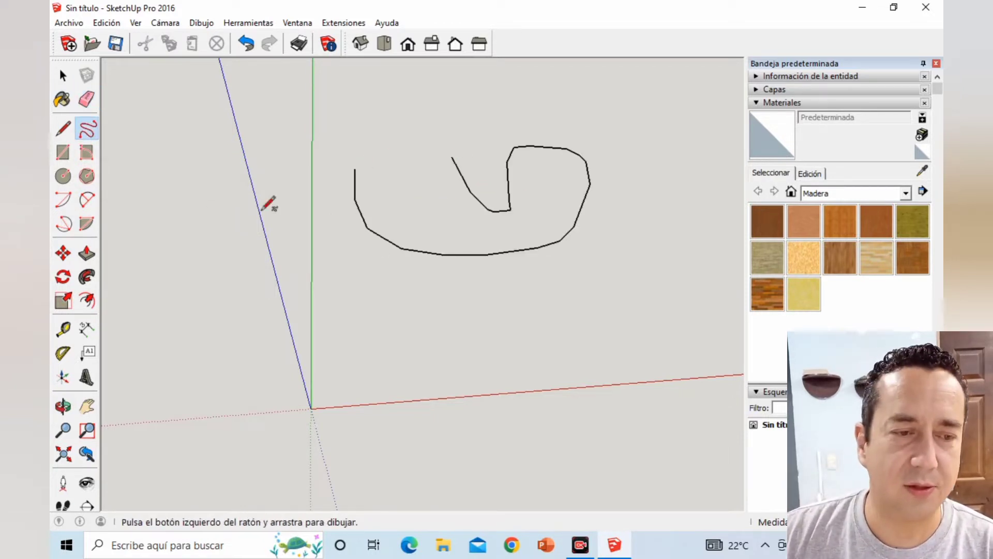
pyautogui.click(87, 99)
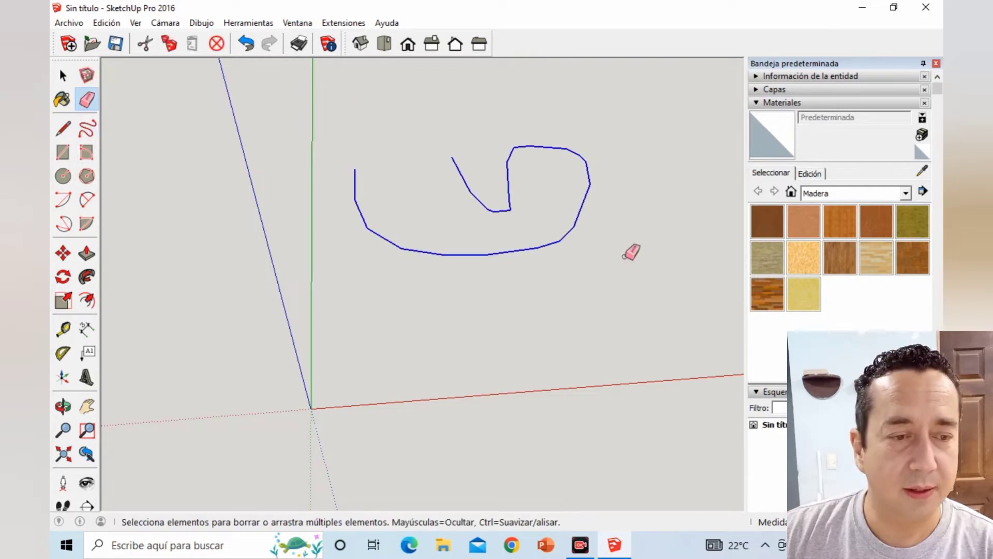
pyautogui.moveTo(455, 241); pyautogui.dragTo(624, 257)
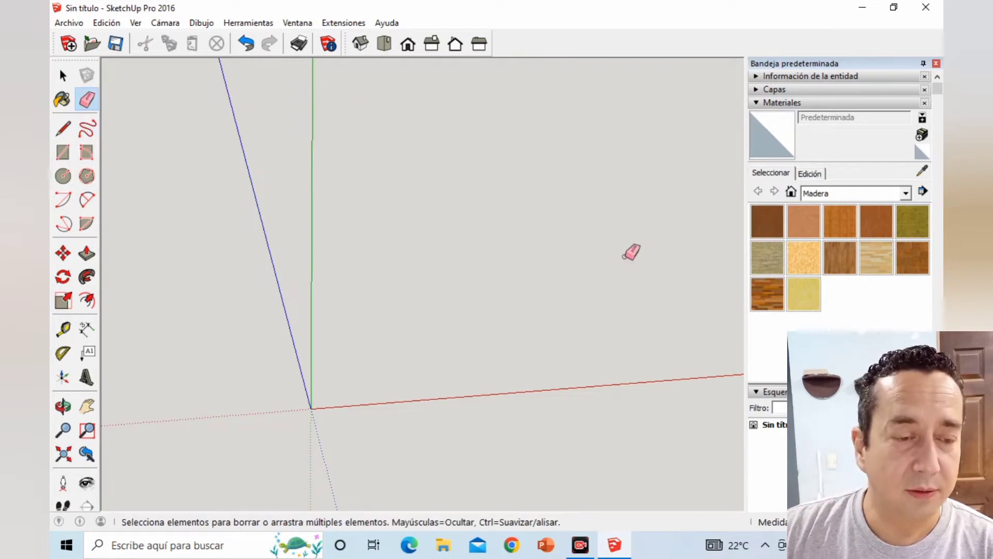
pyautogui.click(65, 155)
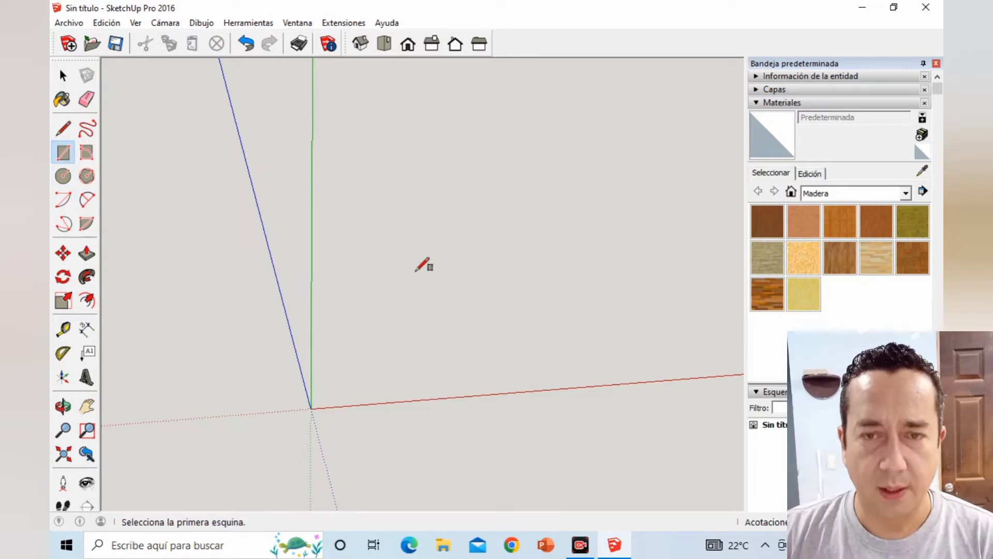
pyautogui.click(357, 252)
pyautogui.click(595, 318)
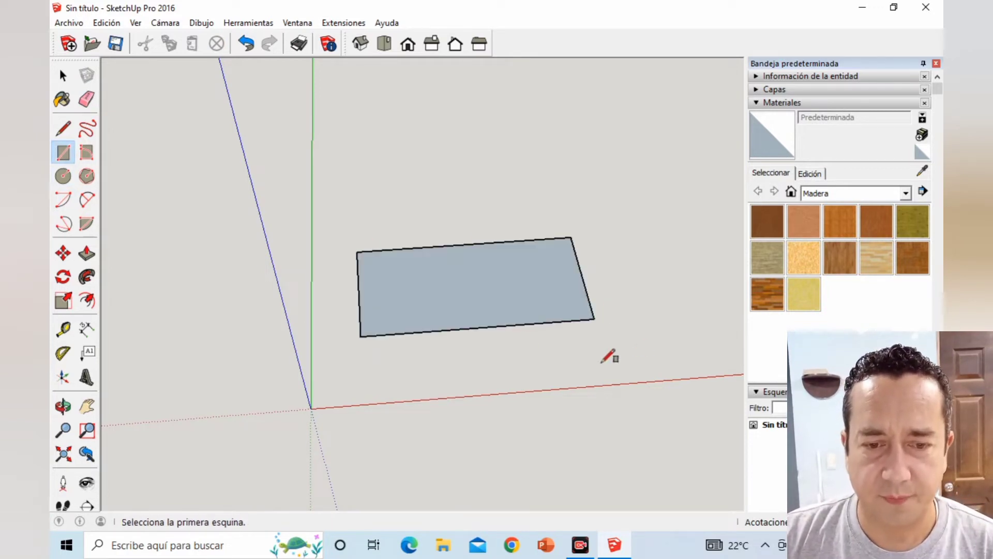
pyautogui.click(436, 153)
pyautogui.click(488, 263)
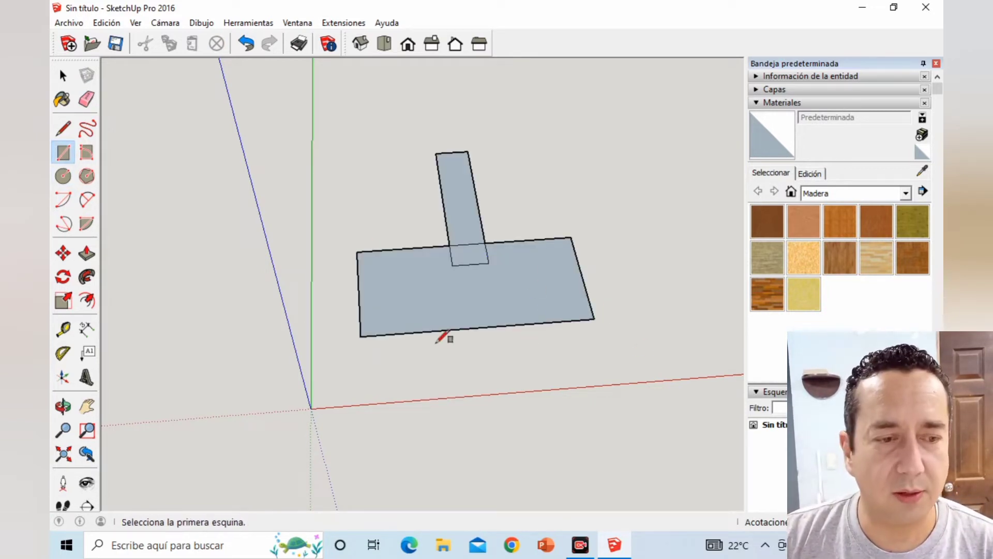
pyautogui.click(86, 99)
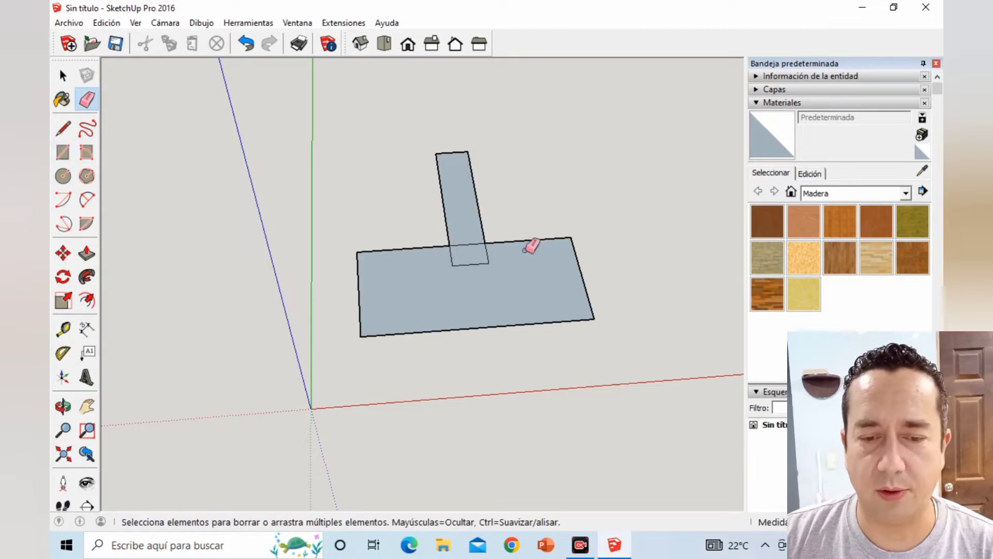
pyautogui.click(475, 264)
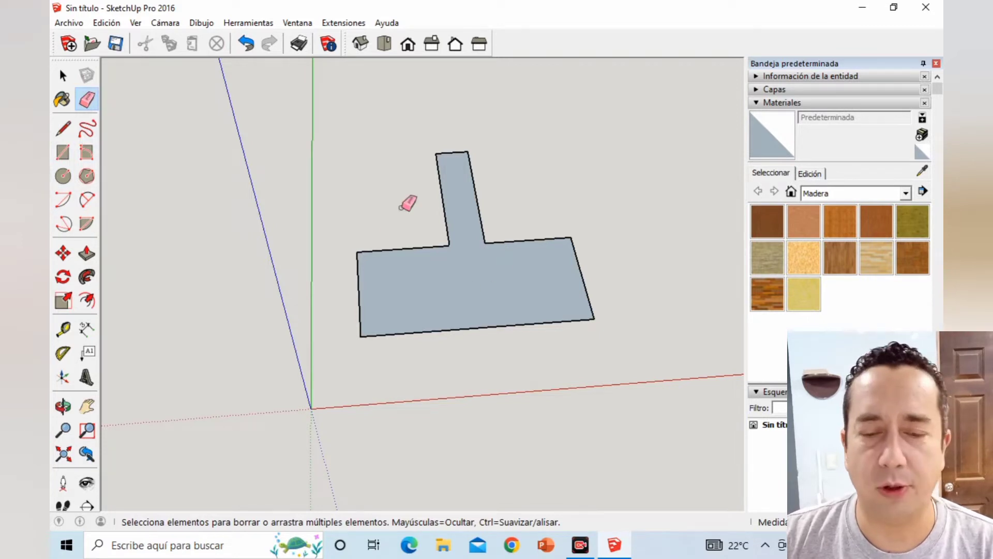
pyautogui.moveTo(636, 329)
pyautogui.mouseDown()
pyautogui.moveTo(512, 247)
pyautogui.moveTo(387, 193)
pyautogui.moveTo(422, 340)
pyautogui.mouseUp()
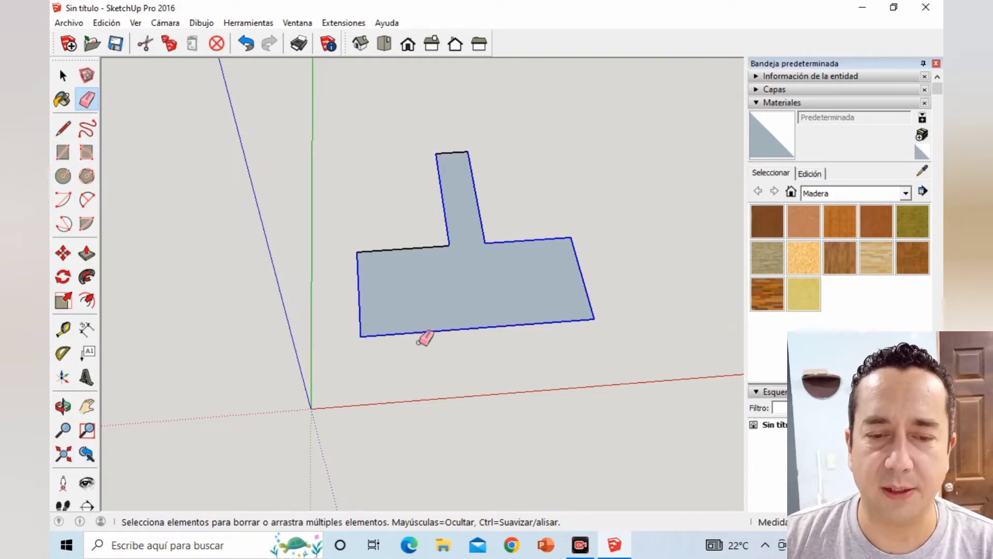
pyautogui.moveTo(417, 222); pyautogui.dragTo(458, 134)
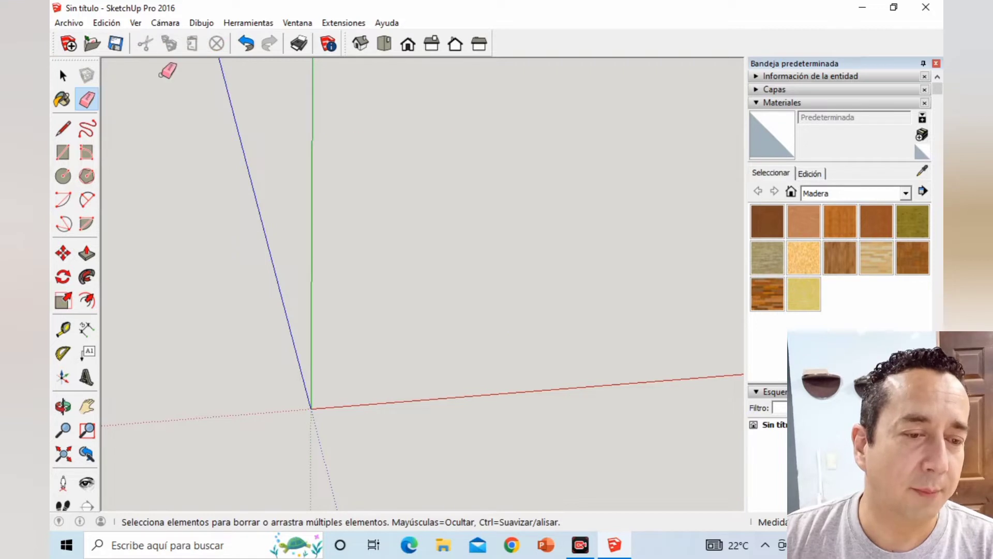
pyautogui.click(66, 179)
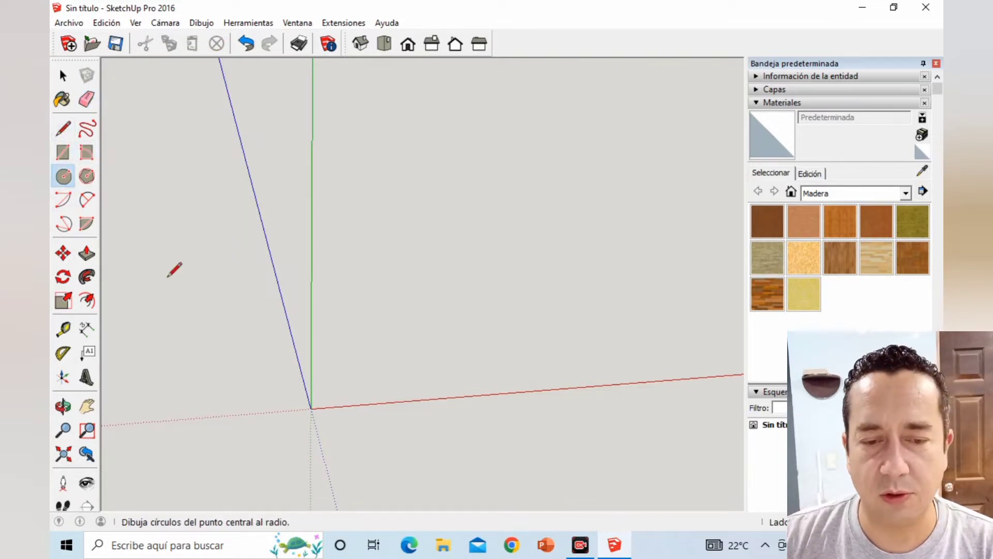
pyautogui.click(414, 316)
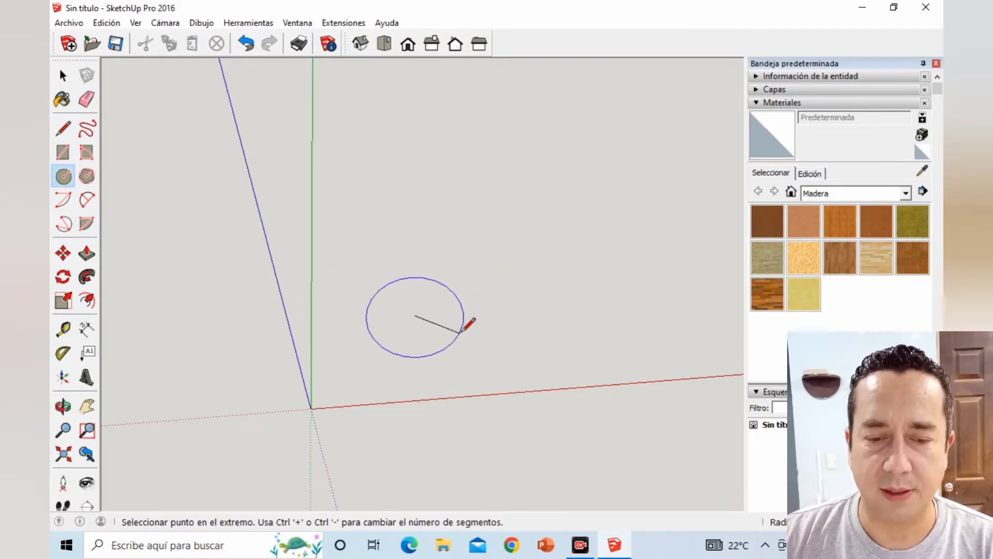
pyautogui.click(488, 328)
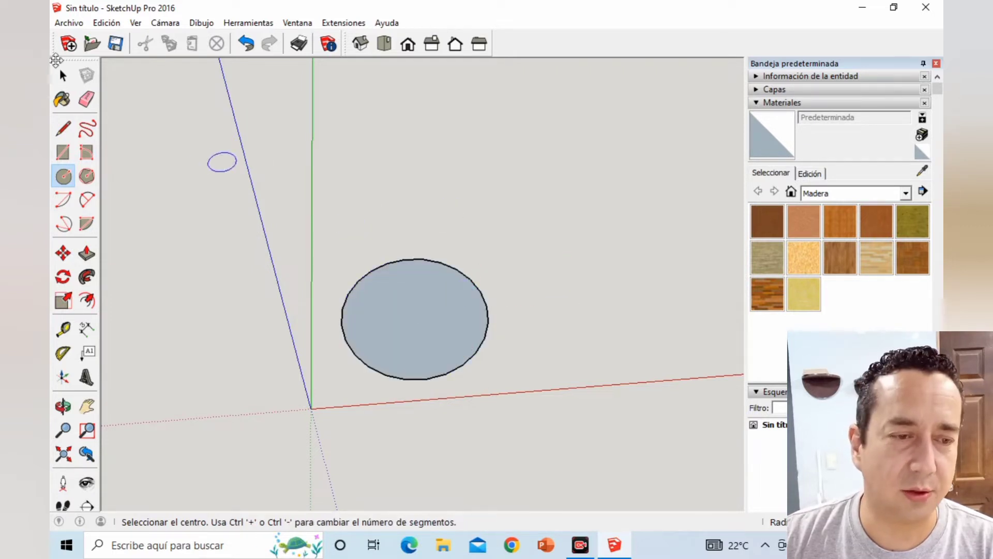
pyautogui.click(87, 98)
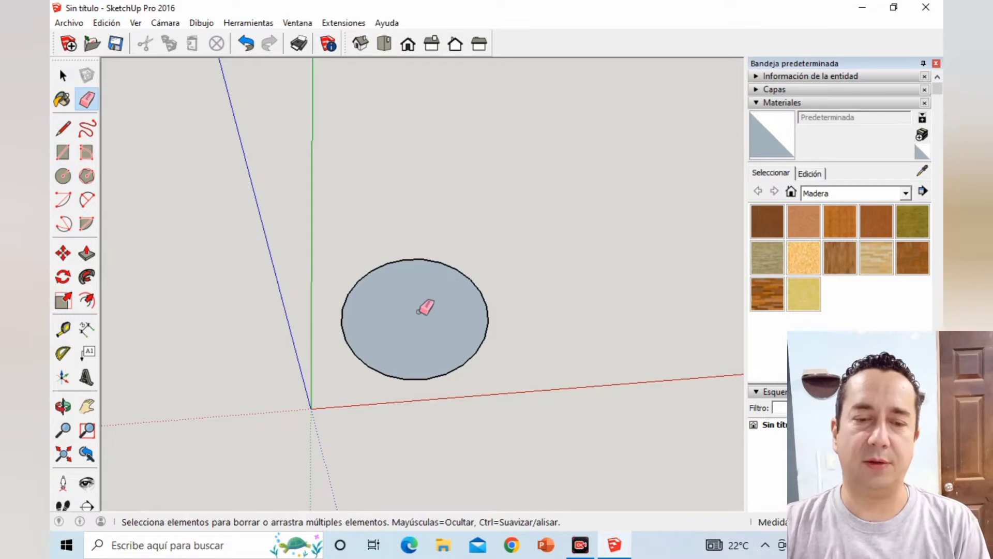
pyautogui.click(447, 265)
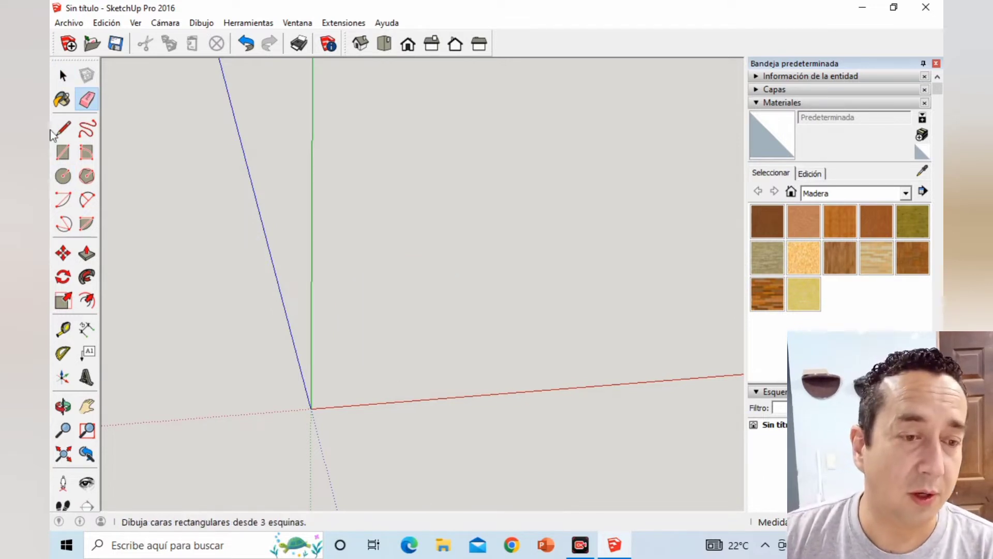
# Draw a 12-sided polygon face, then undo it.
pyautogui.click(87, 176)
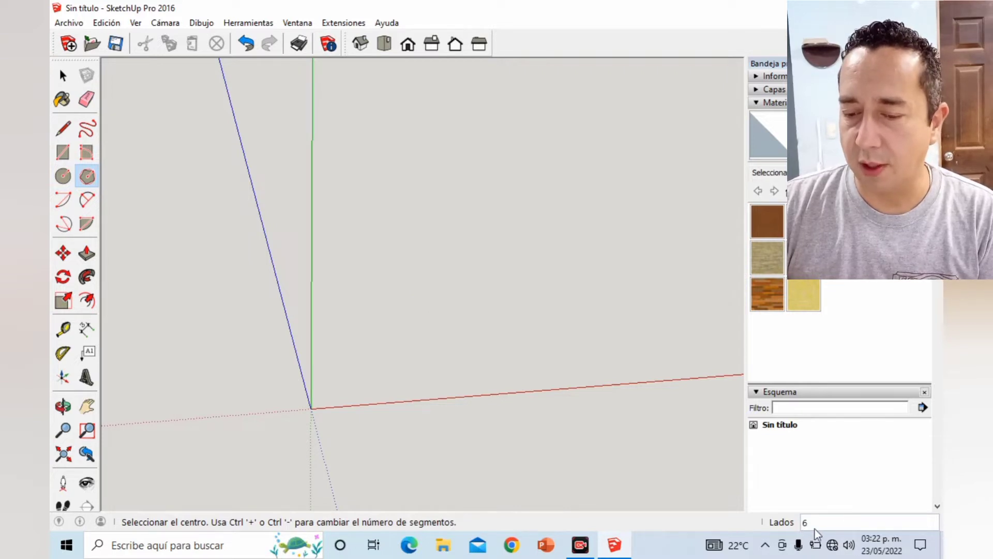
pyautogui.write('12')
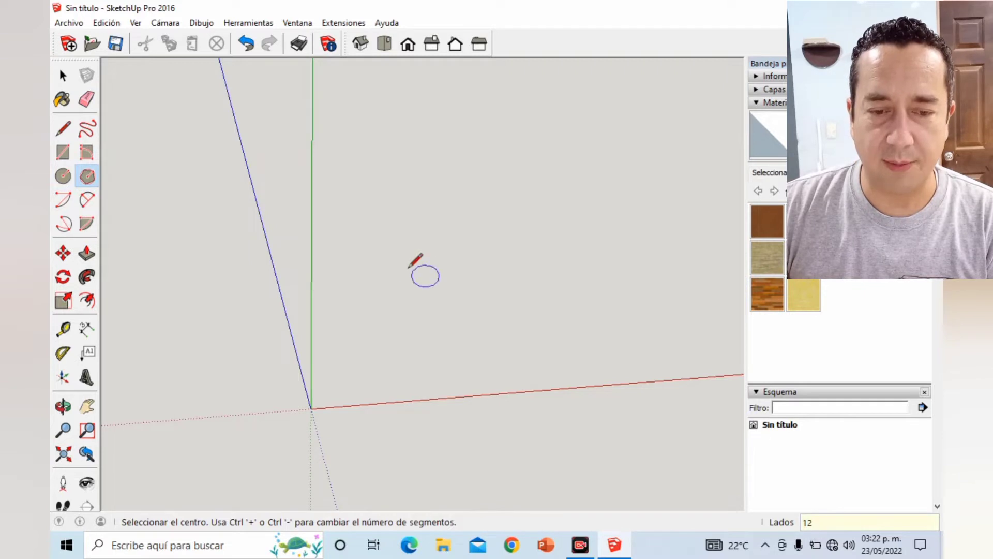
pyautogui.click(413, 223)
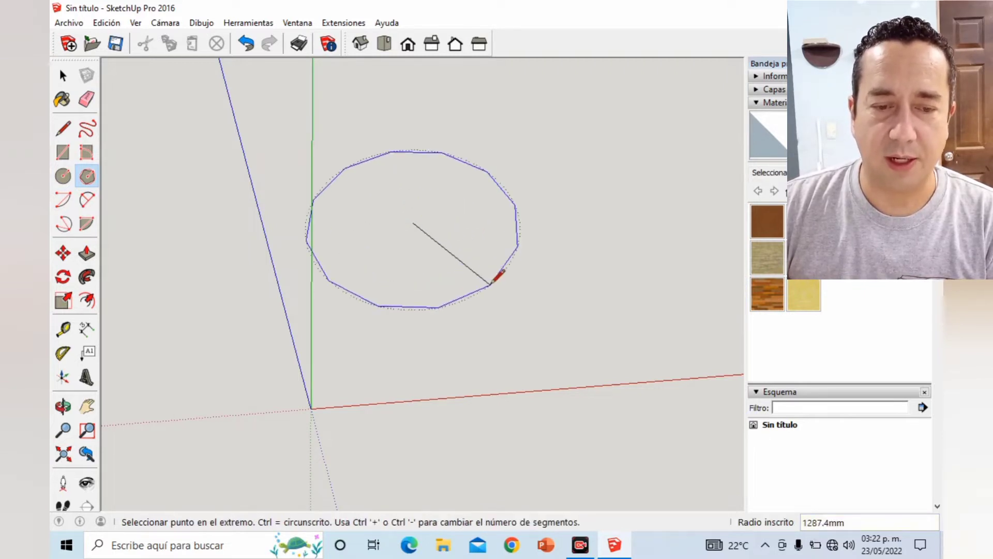
pyautogui.click(490, 284)
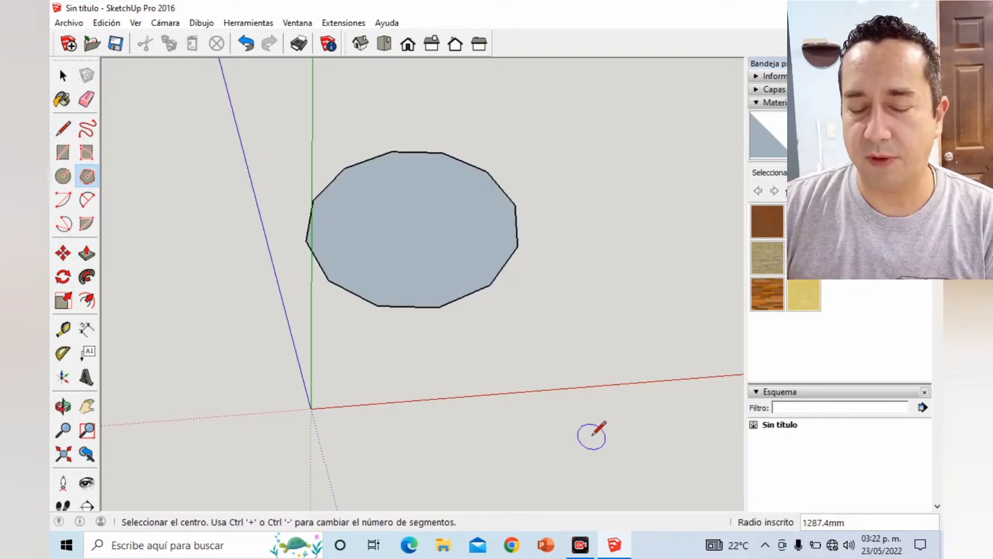
pyautogui.hotkey('ctrl', 'z')
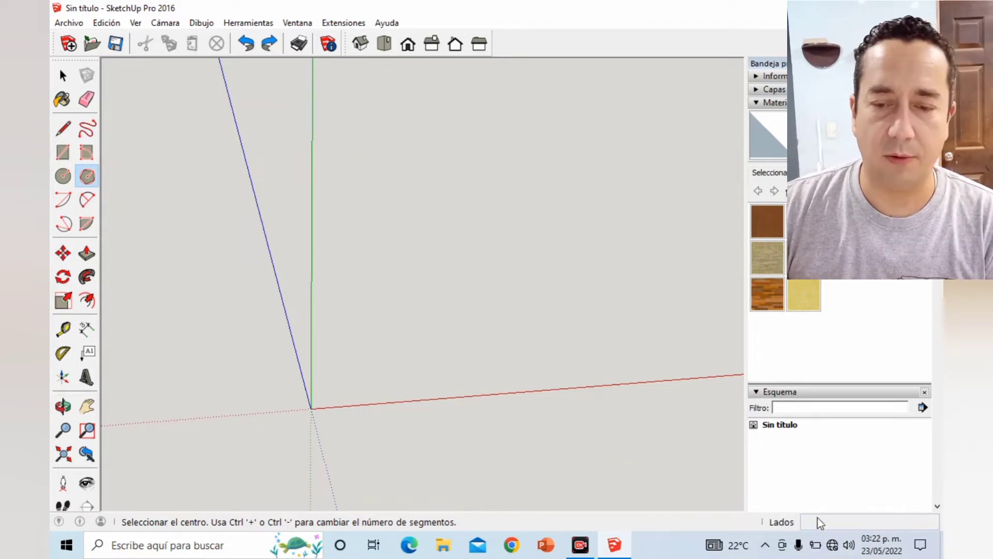
# Draw a 3-sided polygon triangle and erase it again.
pyautogui.click(87, 176)
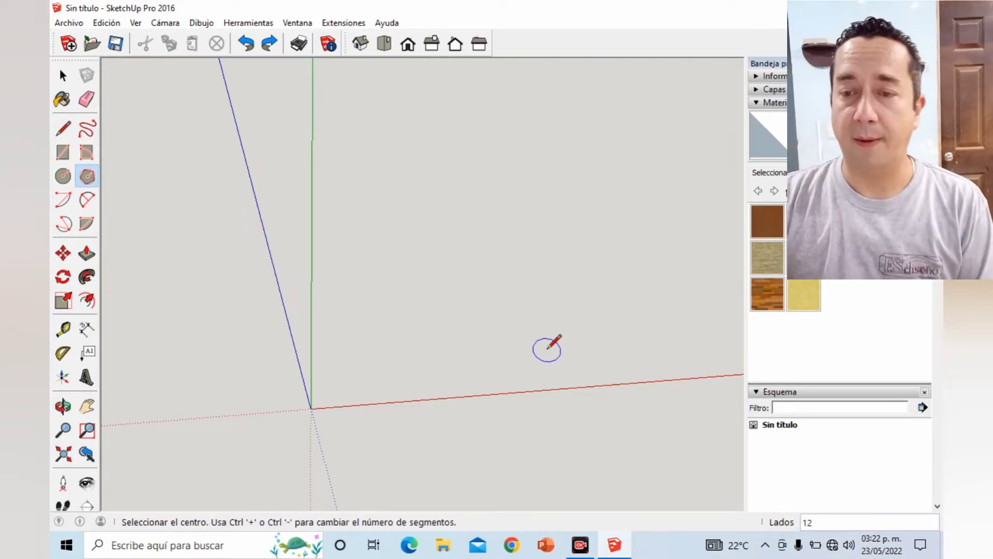
pyautogui.write('3')
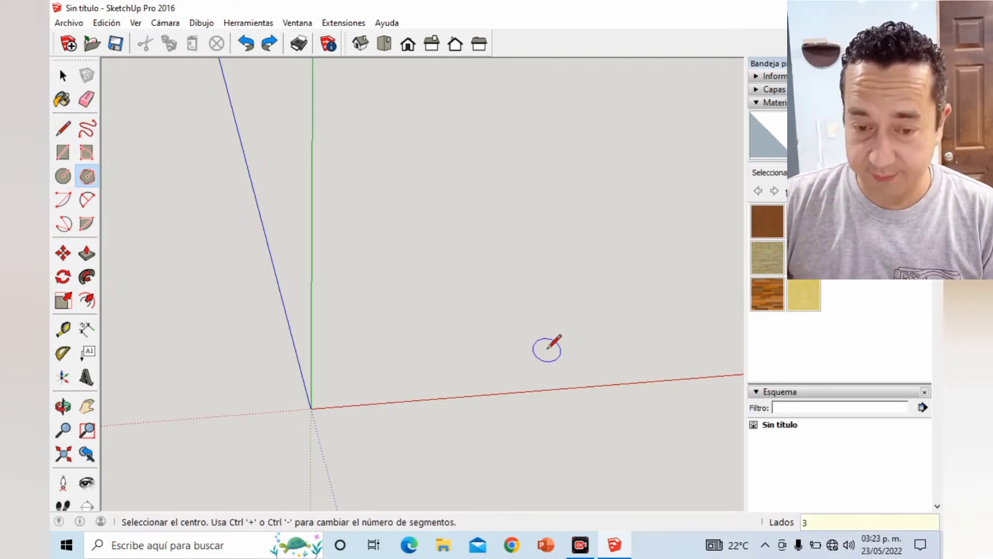
pyautogui.click(376, 241)
pyautogui.click(419, 273)
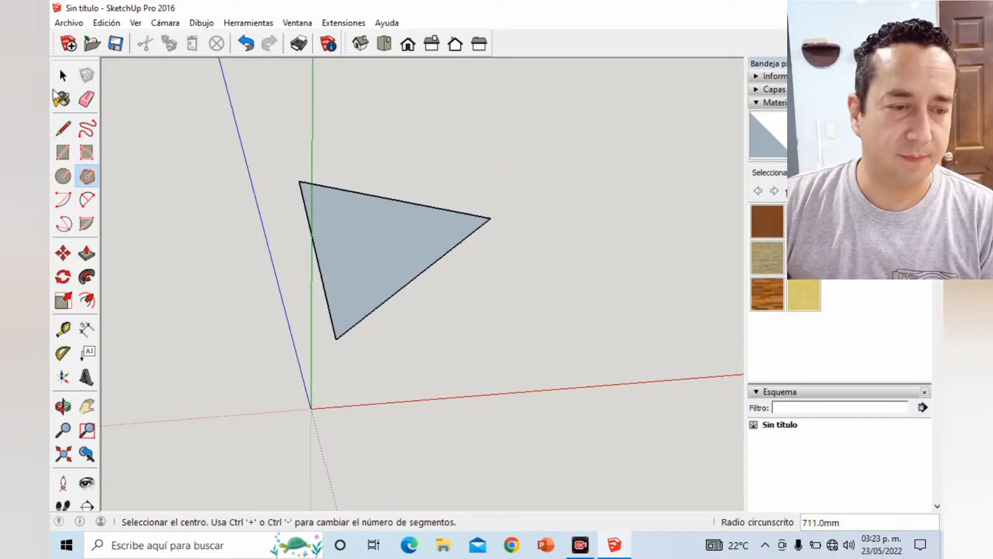
pyautogui.click(86, 99)
pyautogui.click(315, 252)
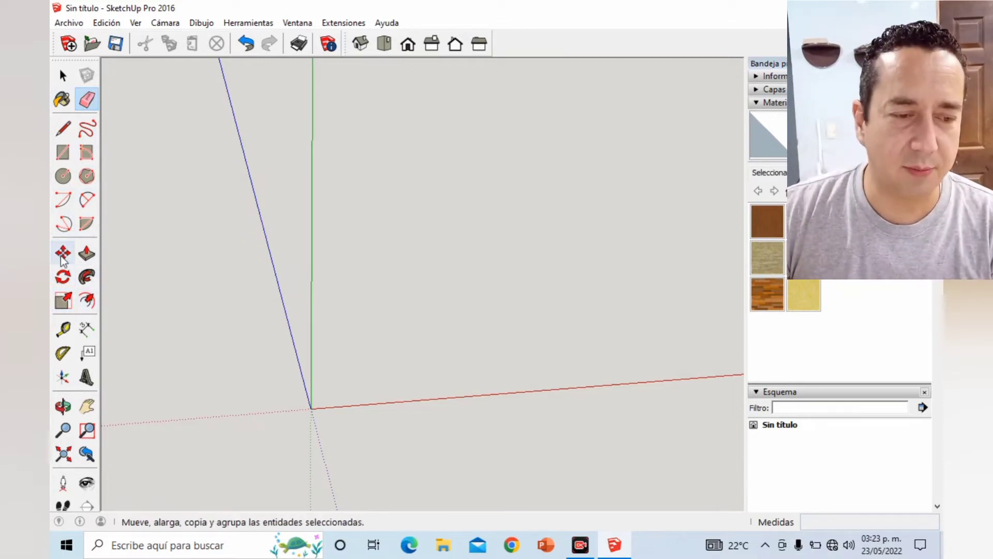
# Draw a circle face on the ground plane.
pyautogui.click(63, 176)
pyautogui.click(427, 284)
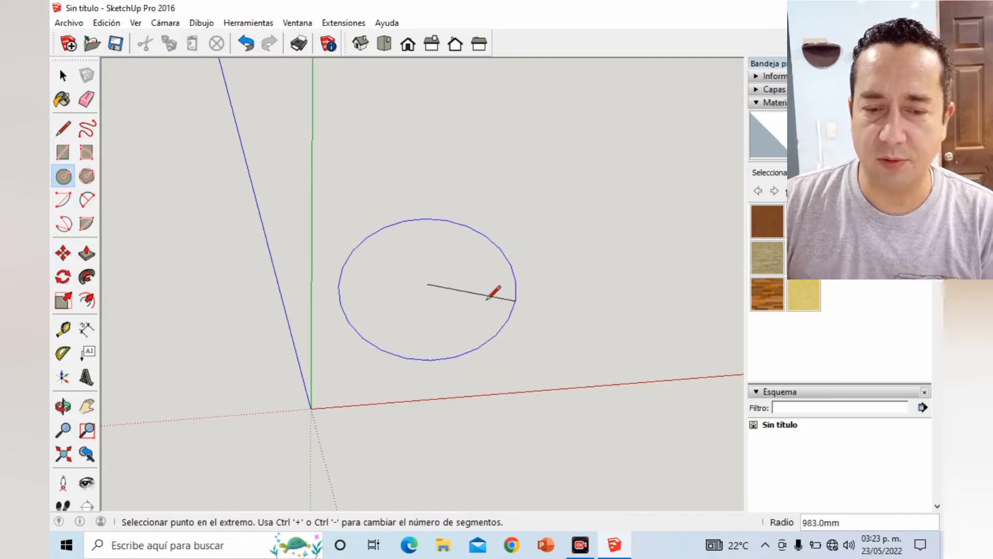
pyautogui.click(471, 286)
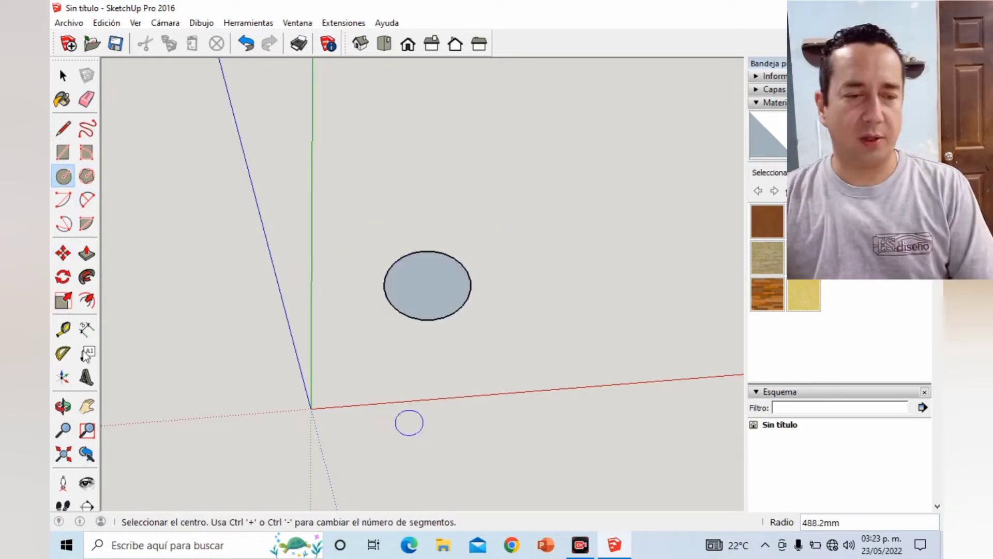
# Move the circle in several moves until it sits near the middle of the view.
pyautogui.click(63, 255)
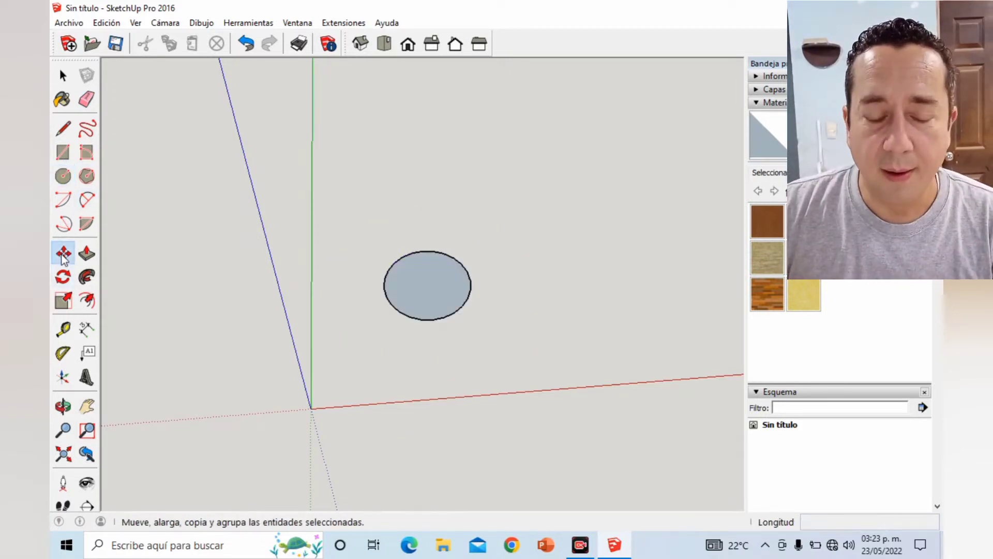
pyautogui.click(409, 317)
pyautogui.click(363, 217)
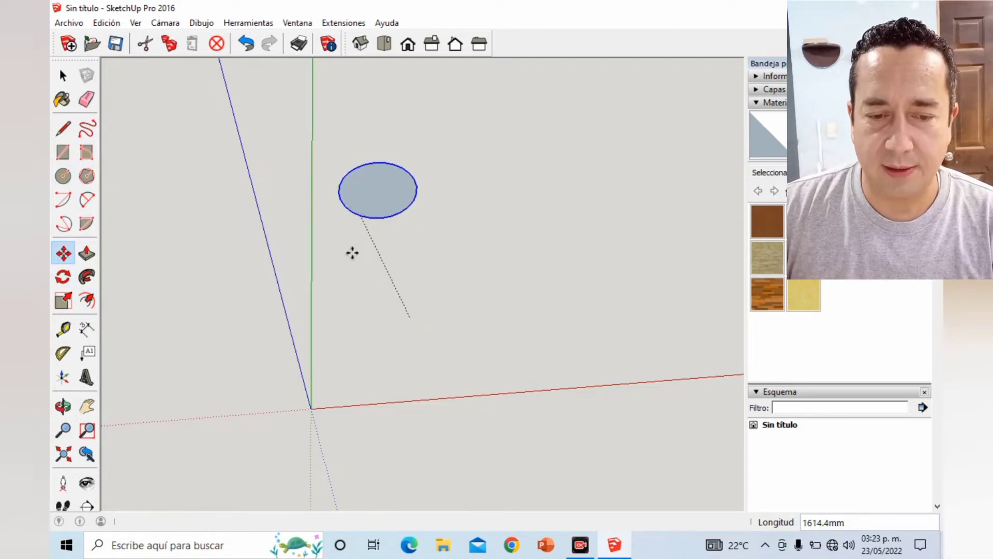
pyautogui.click(381, 216)
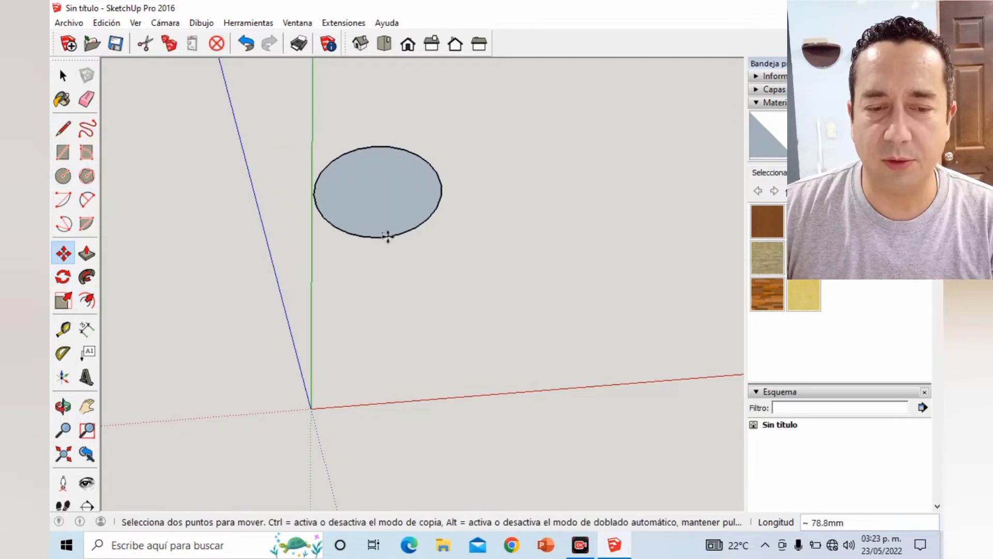
pyautogui.click(386, 217)
pyautogui.click(381, 206)
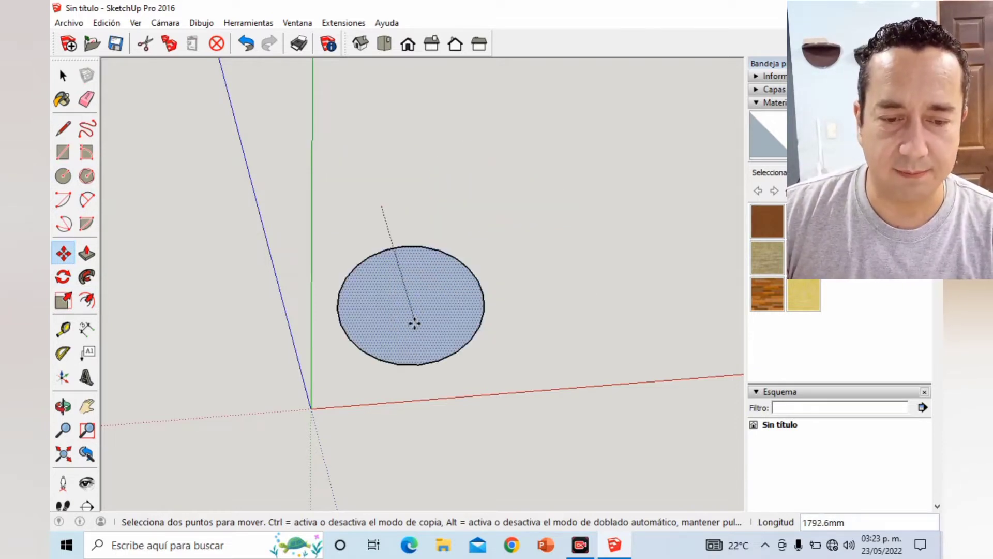
pyautogui.click(414, 324)
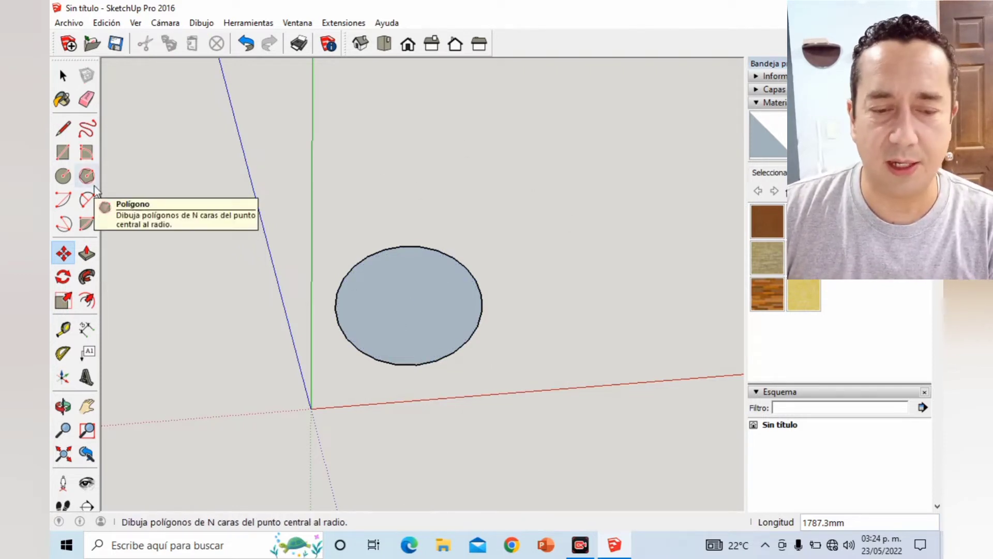
# Push/Pull the circle up into a 2510 mm tall cylinder.
pyautogui.click(87, 254)
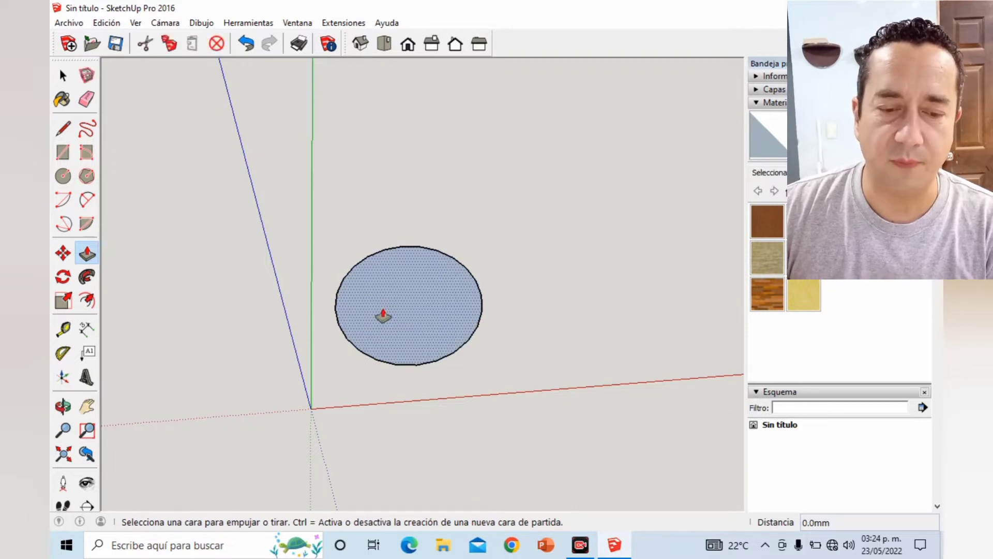
pyautogui.moveTo(390, 327); pyautogui.dragTo(392, 200)
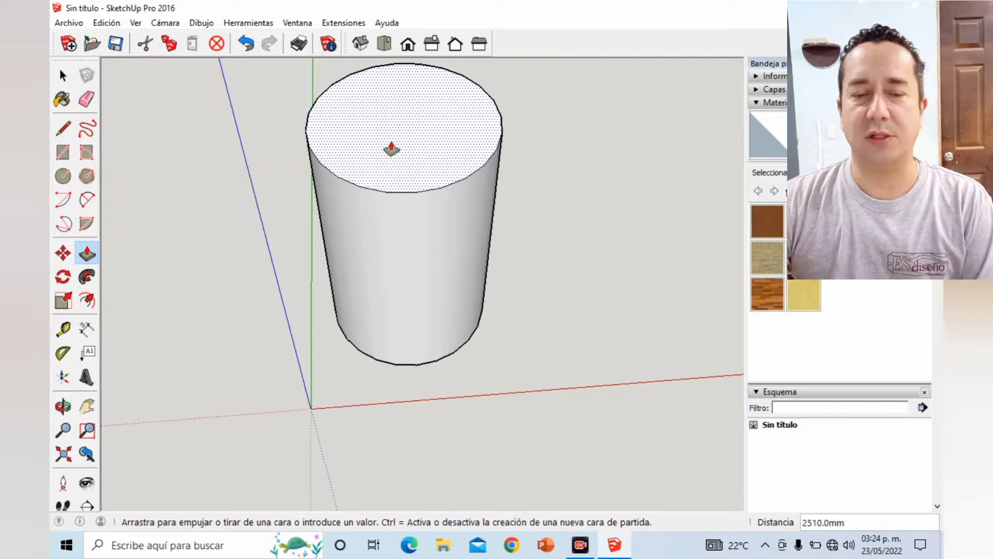
pyautogui.moveTo(391, 201); pyautogui.dragTo(392, 129)
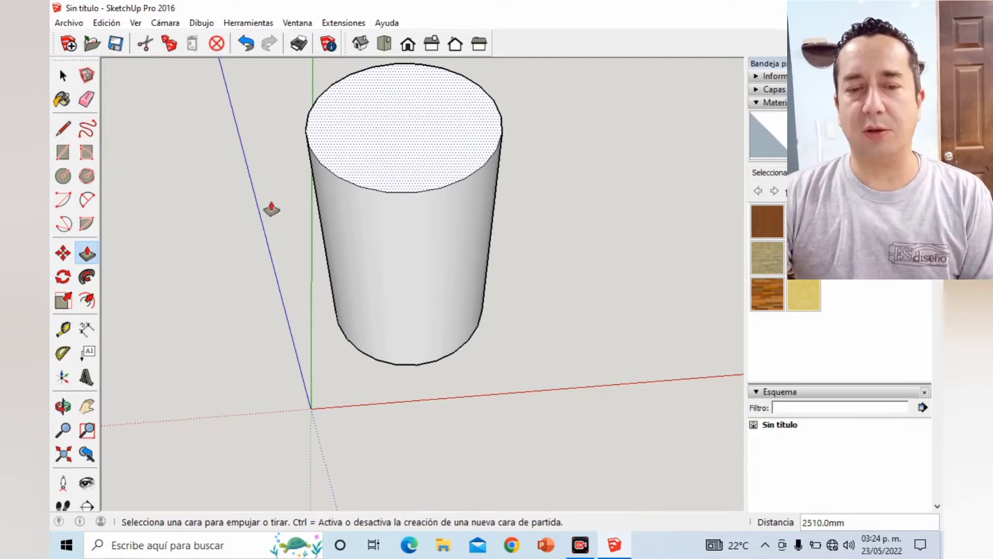
# Draw a 3-sided polygon triangle to the right of the cylinder.
pyautogui.click(86, 175)
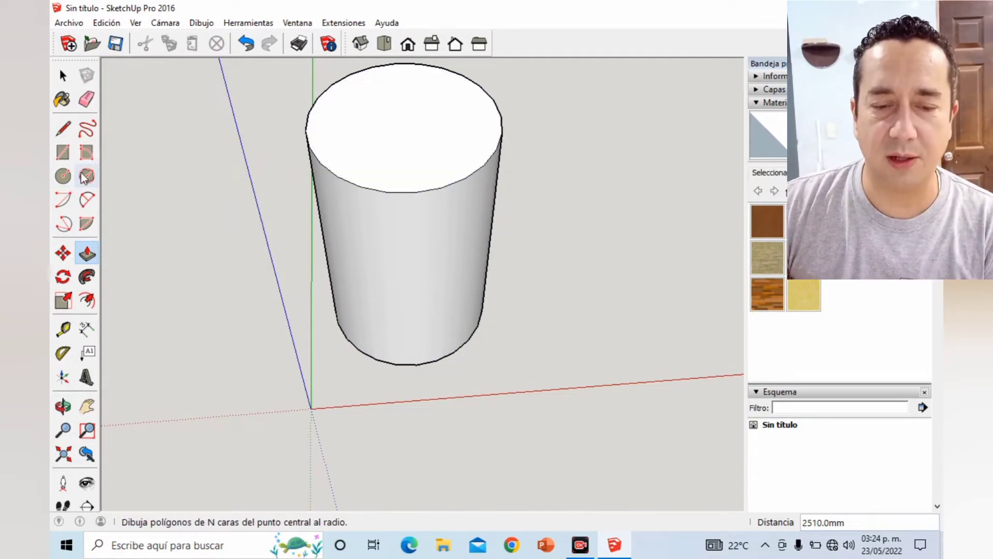
pyautogui.click(590, 260)
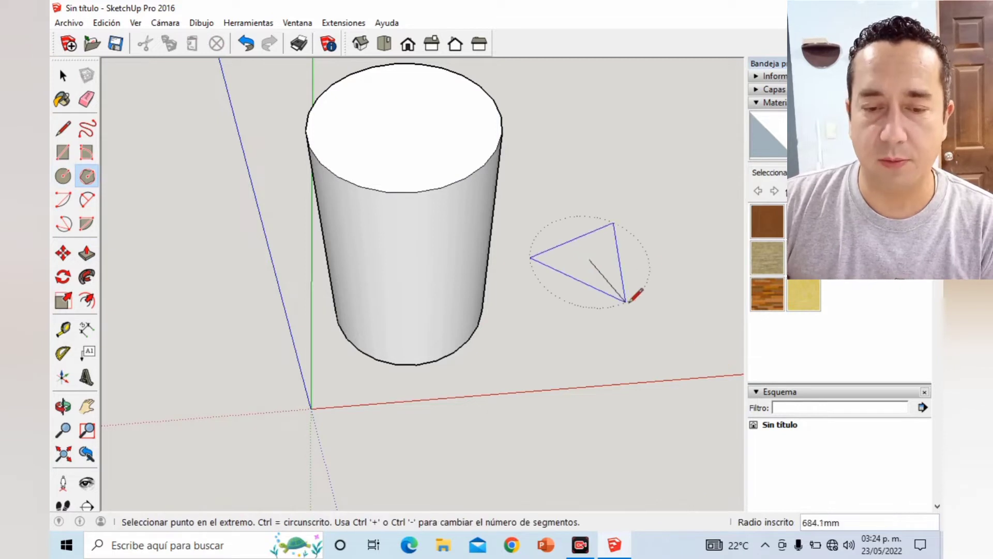
pyautogui.click(640, 312)
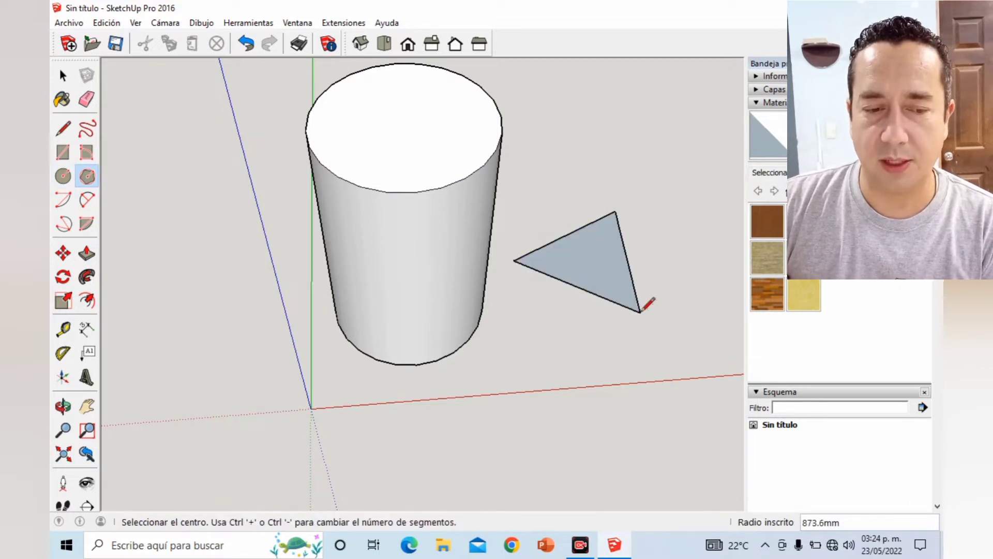
pyautogui.click(87, 254)
# Extrude the triangle upward into a tall triangular prism.
pyautogui.click(595, 276)
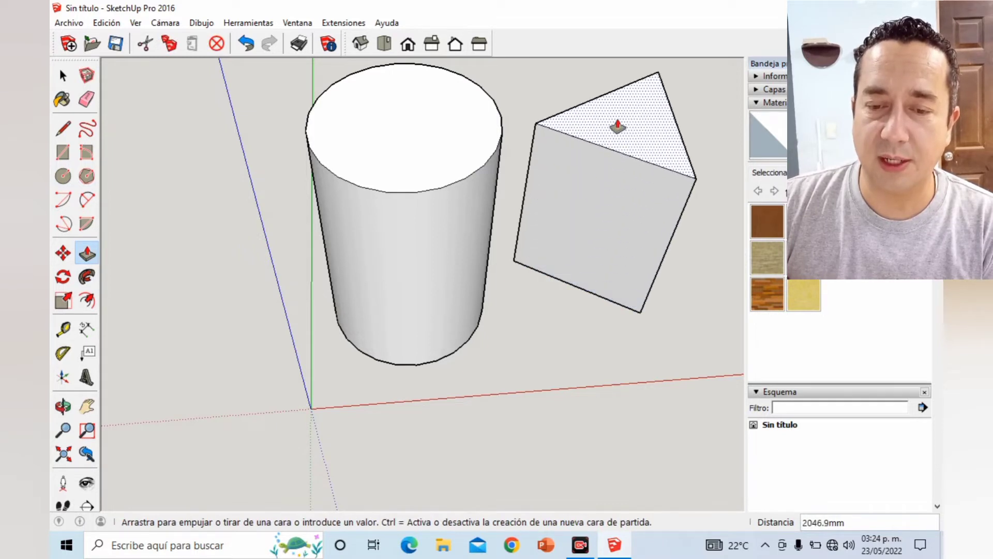
pyautogui.click(618, 123)
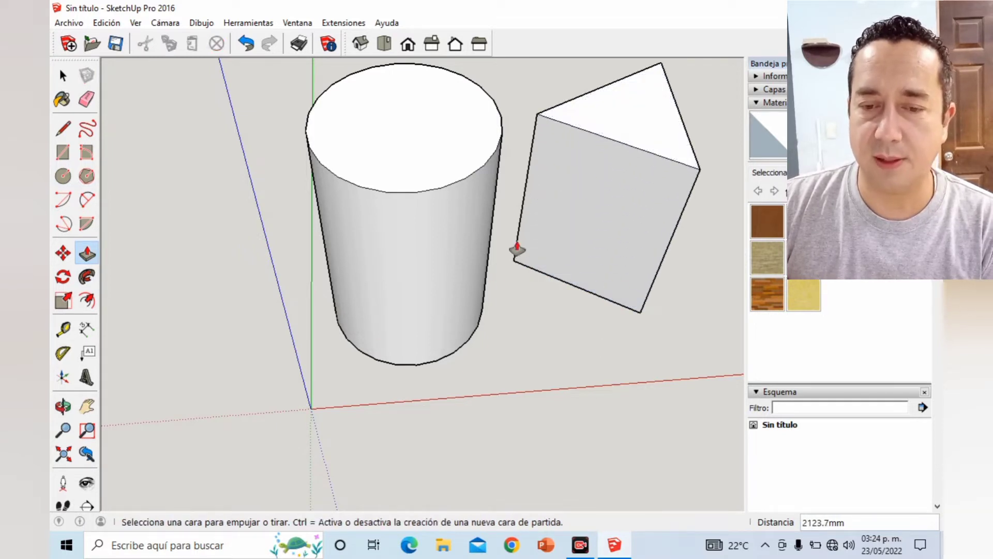
pyautogui.click(88, 156)
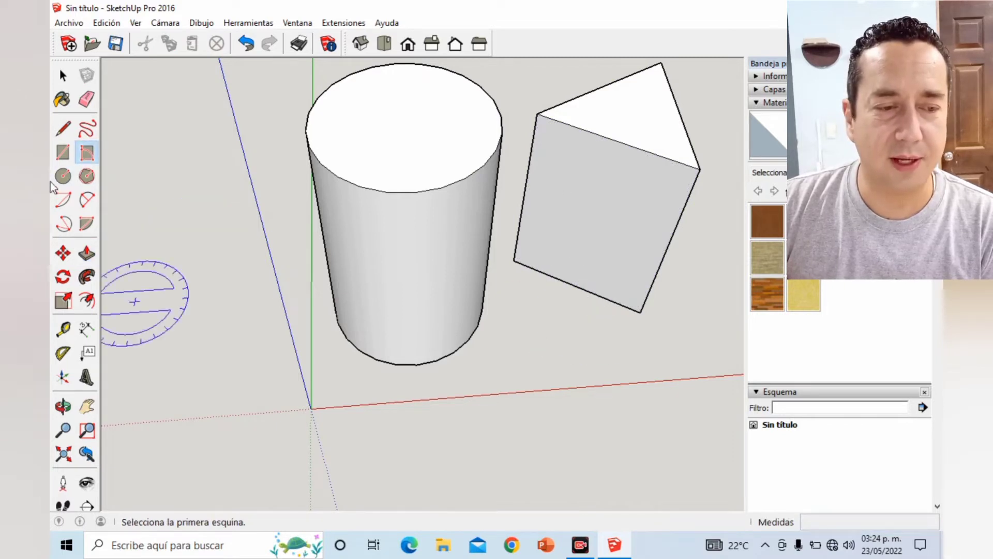
pyautogui.click(62, 153)
# Draw a rectangle on the prism's side face and push it 1049.7 mm inward as a recess.
pyautogui.click(572, 179)
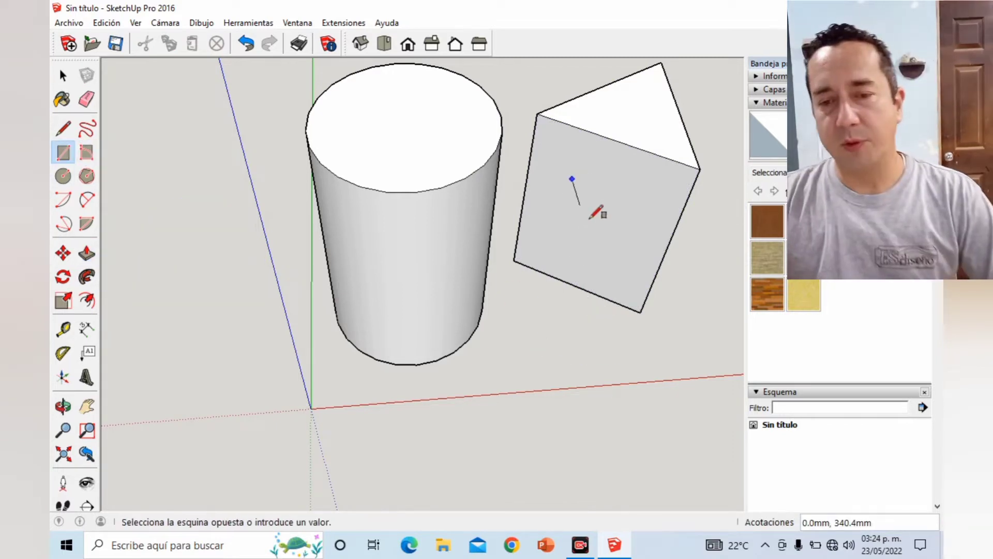
pyautogui.click(639, 232)
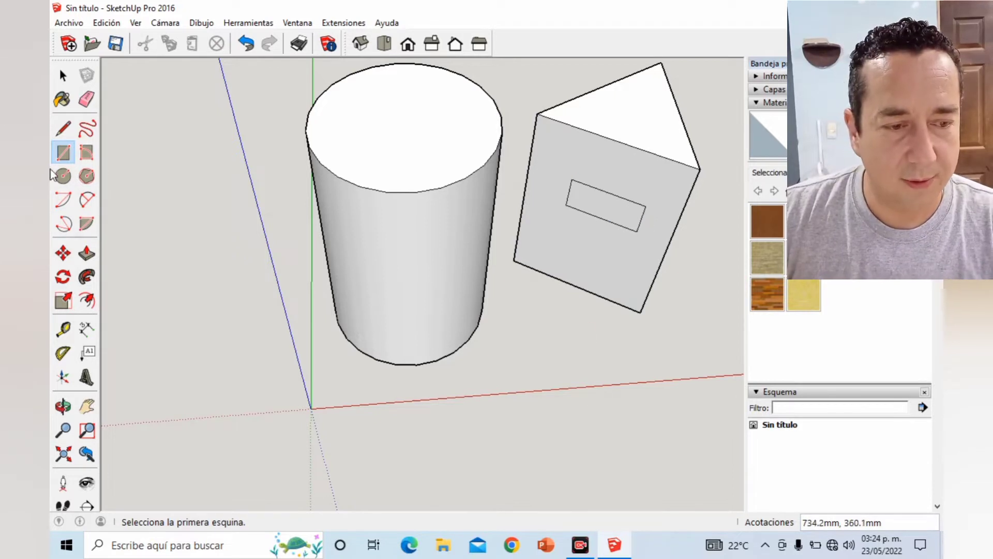
pyautogui.click(87, 253)
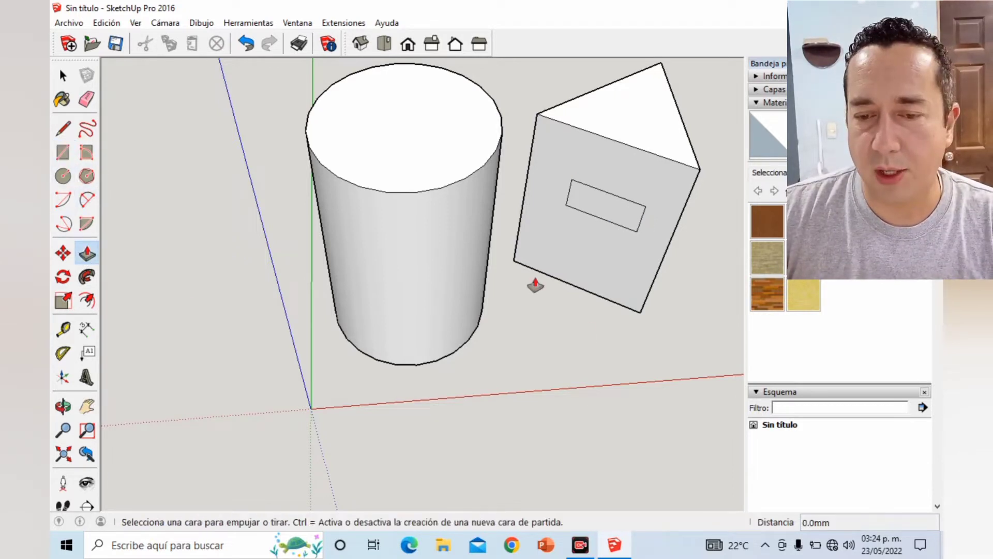
pyautogui.moveTo(601, 218)
pyautogui.mouseDown()
pyautogui.moveTo(578, 284)
pyautogui.moveTo(607, 198)
pyautogui.moveTo(603, 217)
pyautogui.mouseUp()
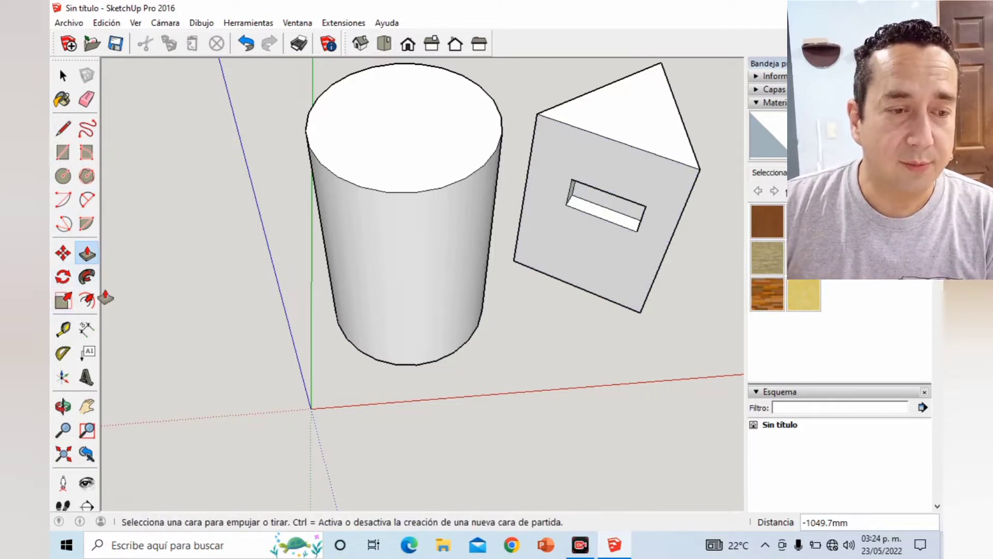
# Erase the cylinder and the prism, leaving only the axes.
pyautogui.click(86, 98)
pyautogui.moveTo(385, 148); pyautogui.dragTo(461, 360)
pyautogui.moveTo(556, 94); pyautogui.dragTo(626, 182)
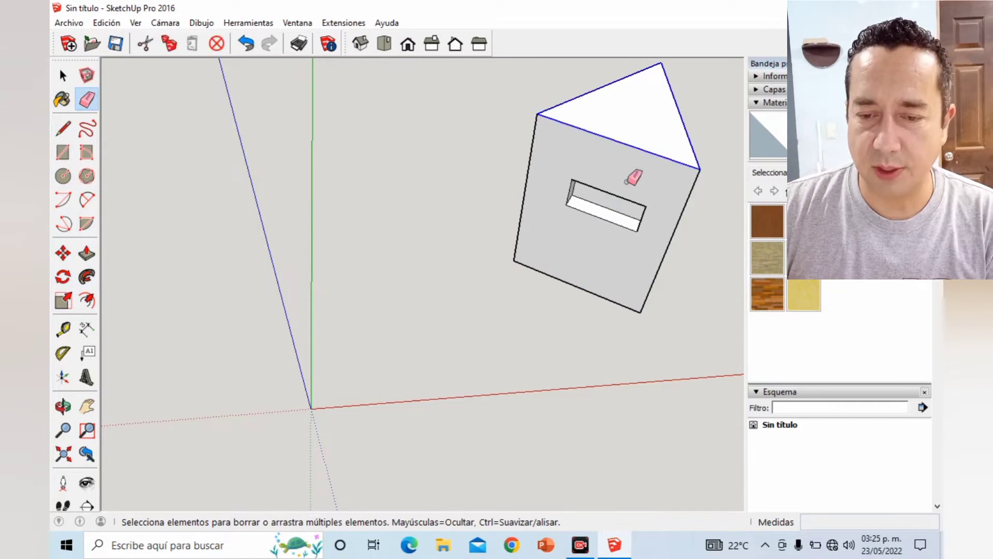
pyautogui.moveTo(651, 278)
pyautogui.mouseDown()
pyautogui.moveTo(561, 272)
pyautogui.moveTo(514, 163)
pyautogui.moveTo(598, 201)
pyautogui.moveTo(603, 230)
pyautogui.moveTo(635, 171)
pyautogui.mouseUp()
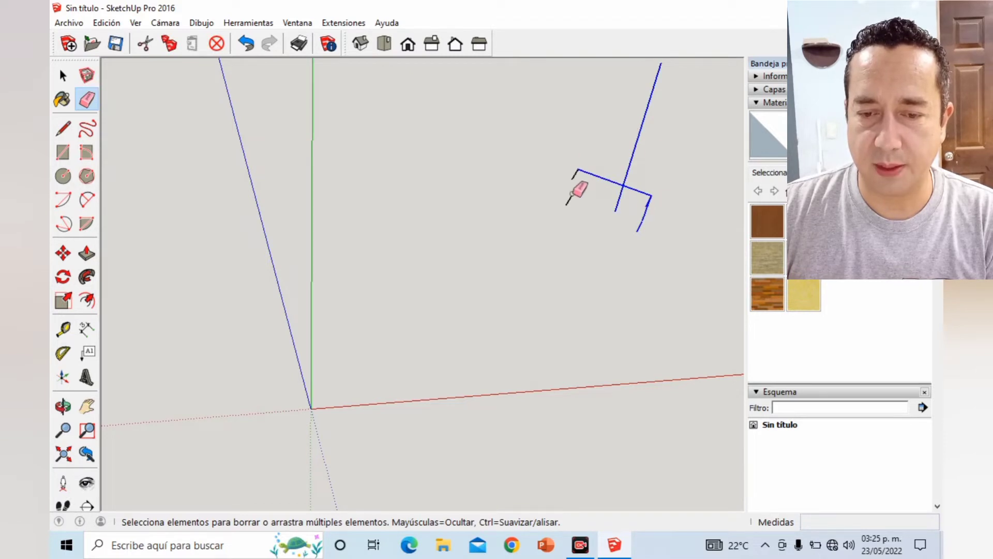
pyautogui.moveTo(576, 177); pyautogui.dragTo(576, 178)
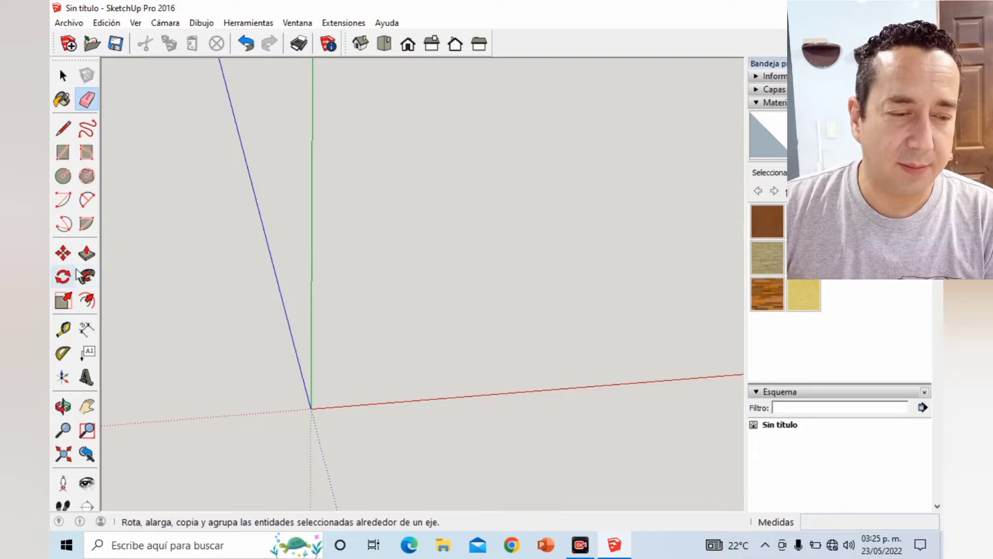
# Draw a 1414.6 mm × 916.7 mm rectangle and select its face and edges.
pyautogui.click(63, 153)
pyautogui.click(392, 265)
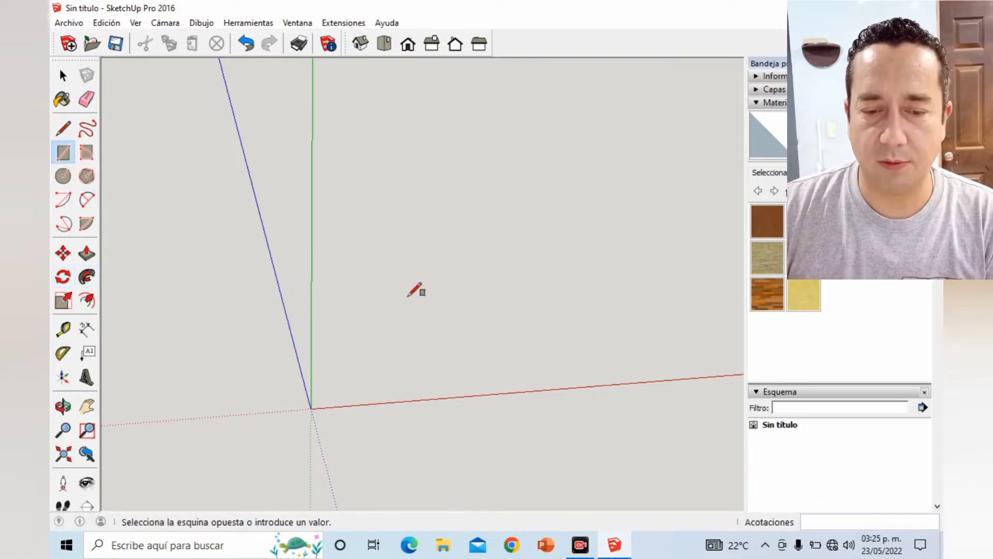
pyautogui.click(529, 321)
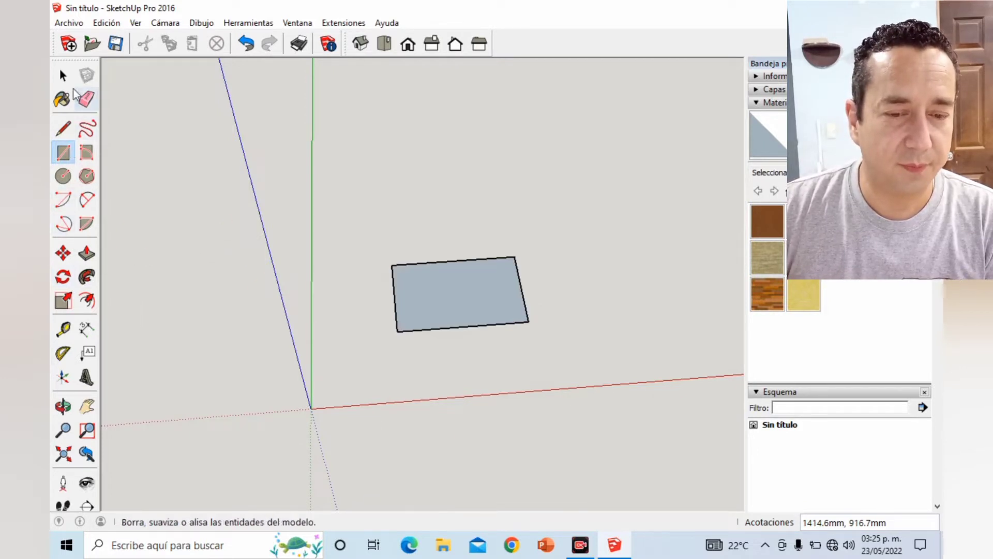
pyautogui.click(62, 74)
pyautogui.doubleClick(460, 292)
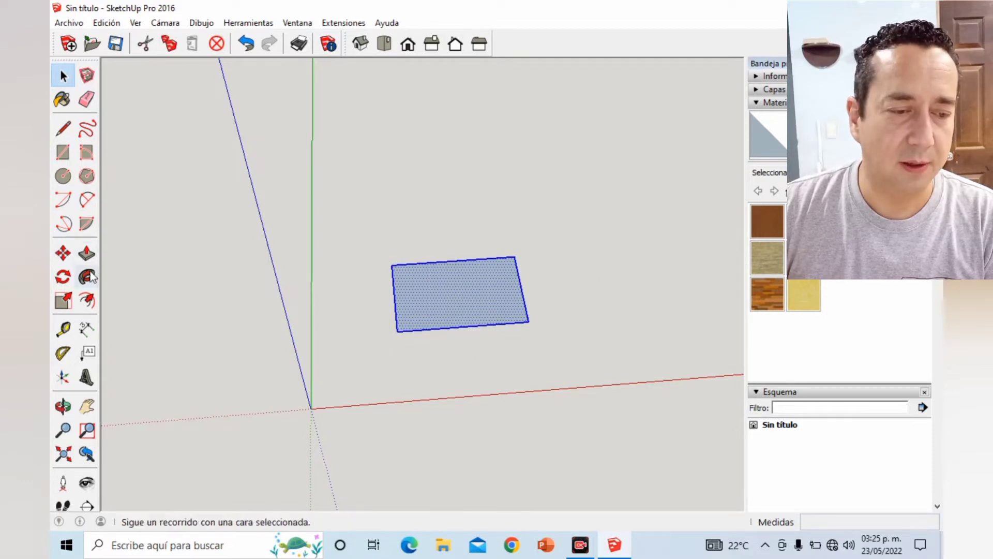
# Rotate the rectangle about its corner, first 60°, then a final 120°.
pyautogui.click(71, 282)
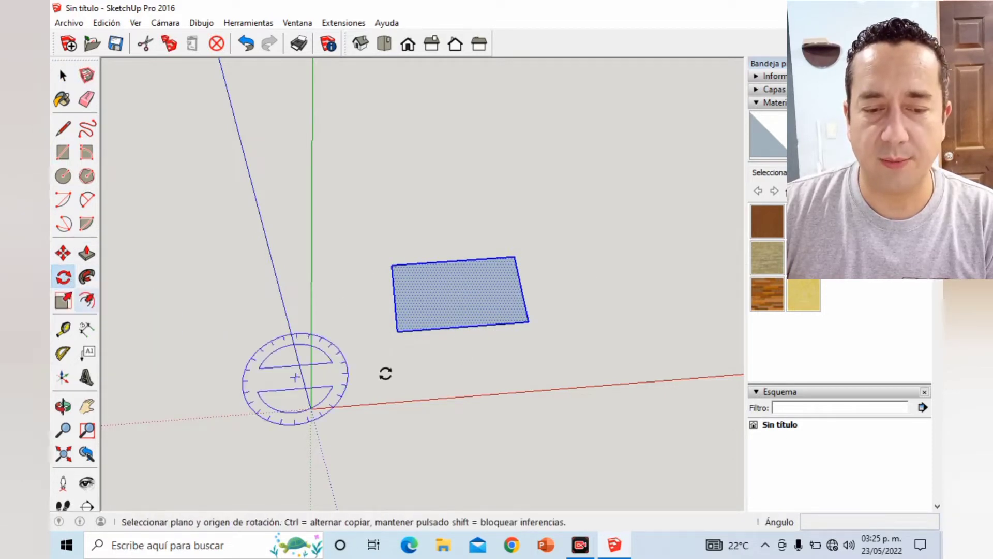
pyautogui.click(396, 331)
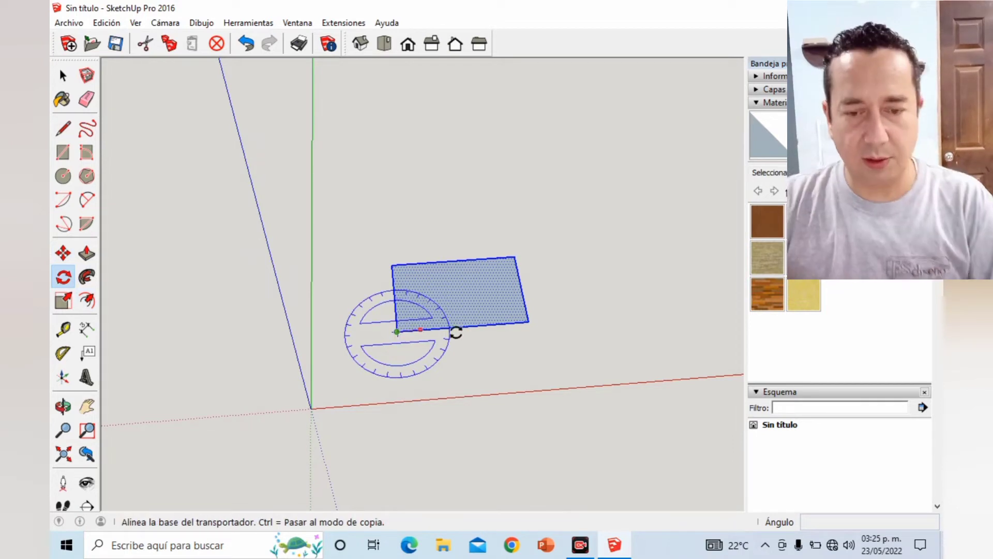
pyautogui.click(512, 323)
pyautogui.write('60')
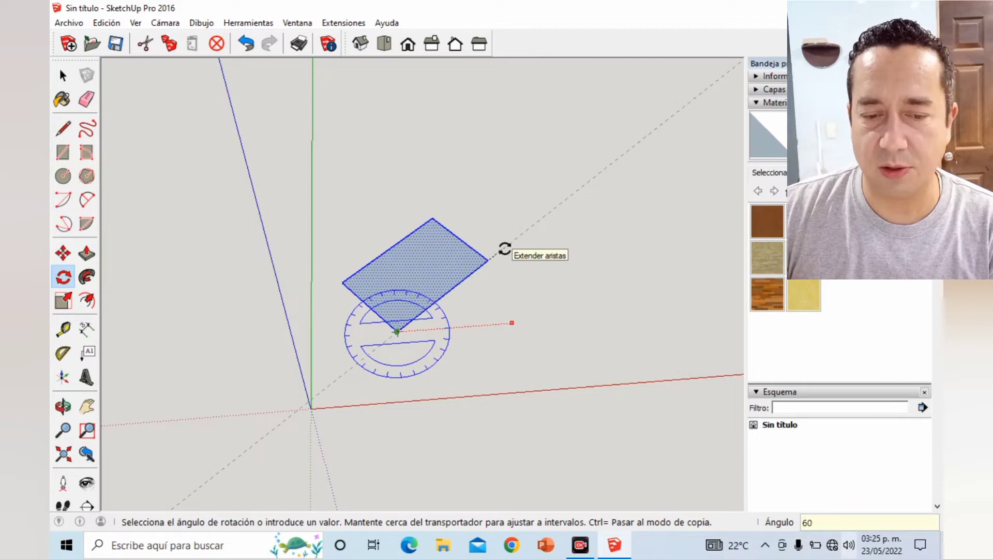
pyautogui.press('Return')
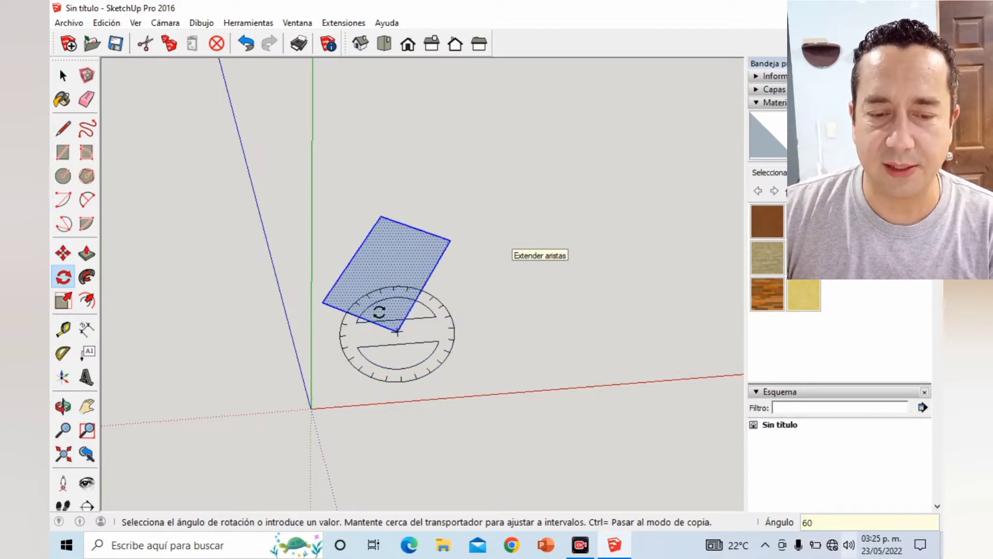
pyautogui.click(450, 240)
pyautogui.click(413, 302)
pyautogui.write('120')
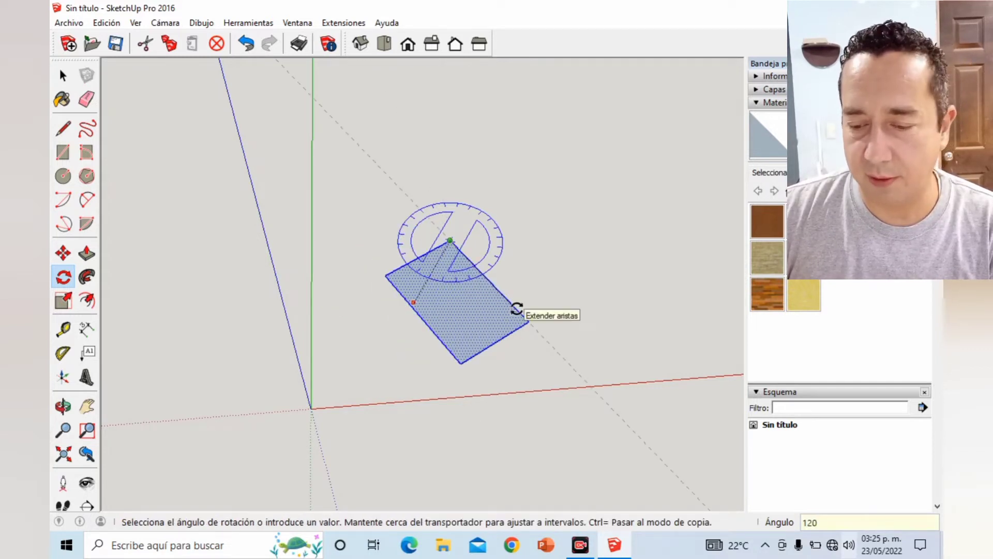
pyautogui.press('Return')
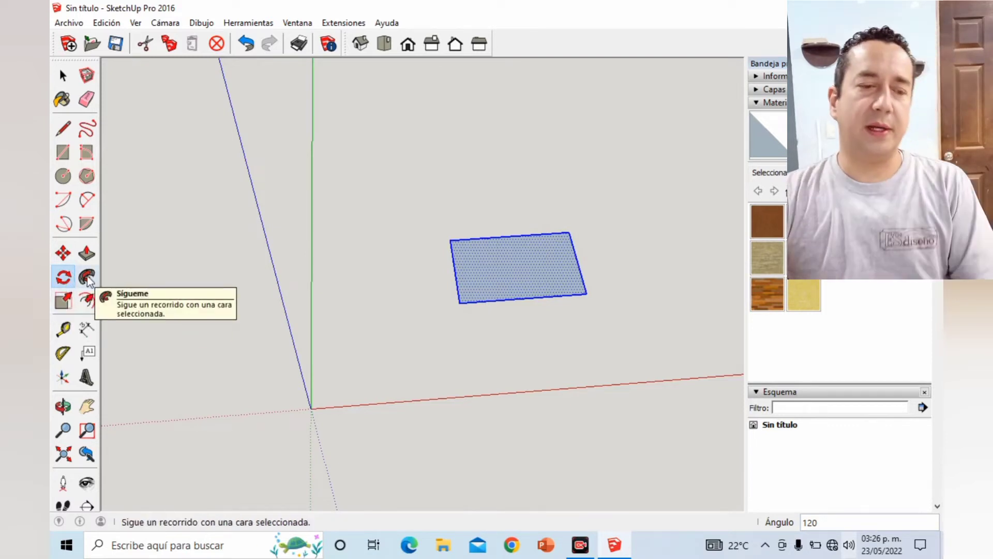
# Scale the rectangle uniformly from a corner to 1.23 times its size.
pyautogui.click(64, 301)
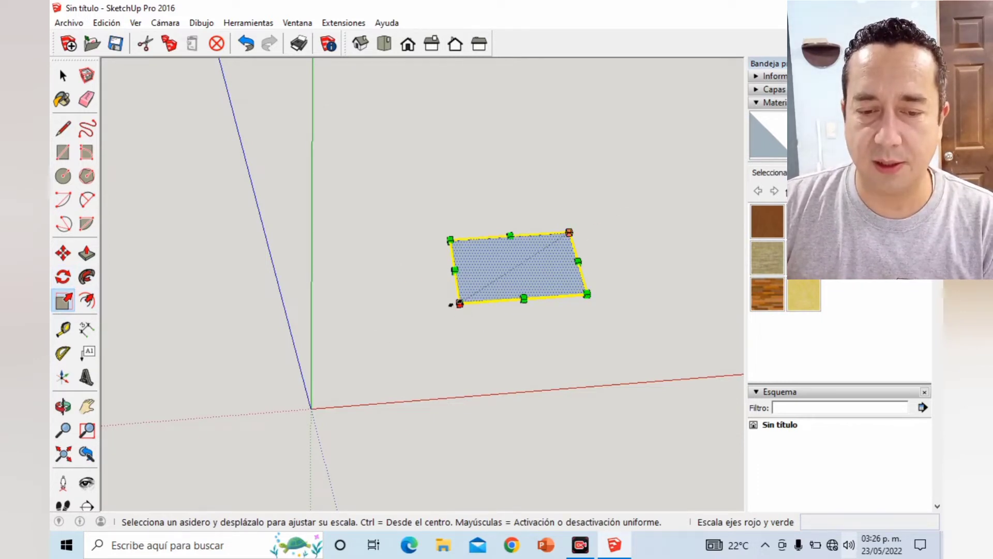
pyautogui.moveTo(457, 304)
pyautogui.mouseDown()
pyautogui.moveTo(419, 350)
pyautogui.moveTo(412, 379)
pyautogui.moveTo(377, 392)
pyautogui.moveTo(388, 366)
pyautogui.moveTo(499, 282)
pyautogui.moveTo(353, 389)
pyautogui.moveTo(463, 320)
pyautogui.moveTo(375, 380)
pyautogui.mouseUp()
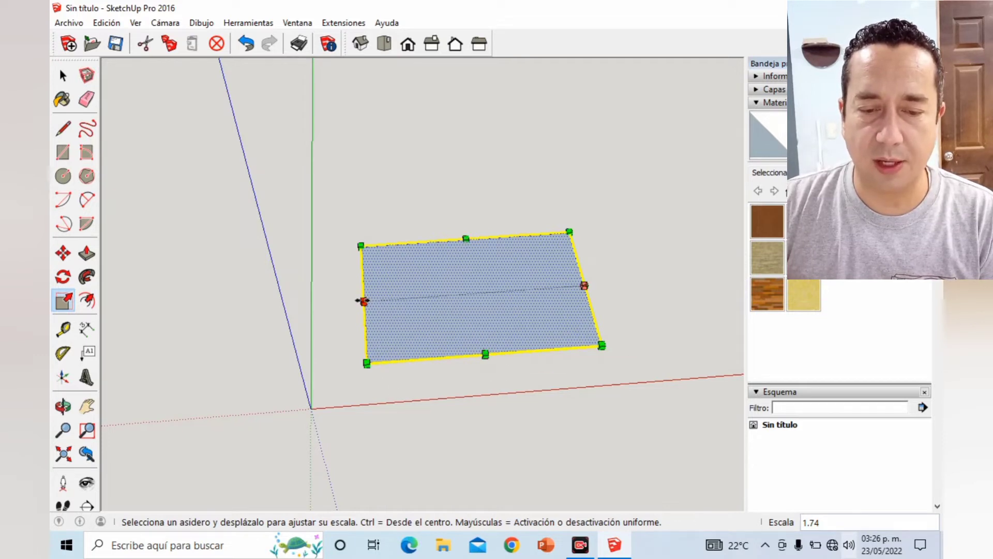
pyautogui.moveTo(484, 347)
pyautogui.mouseDown()
pyautogui.moveTo(482, 466)
pyautogui.moveTo(475, 324)
pyautogui.mouseUp()
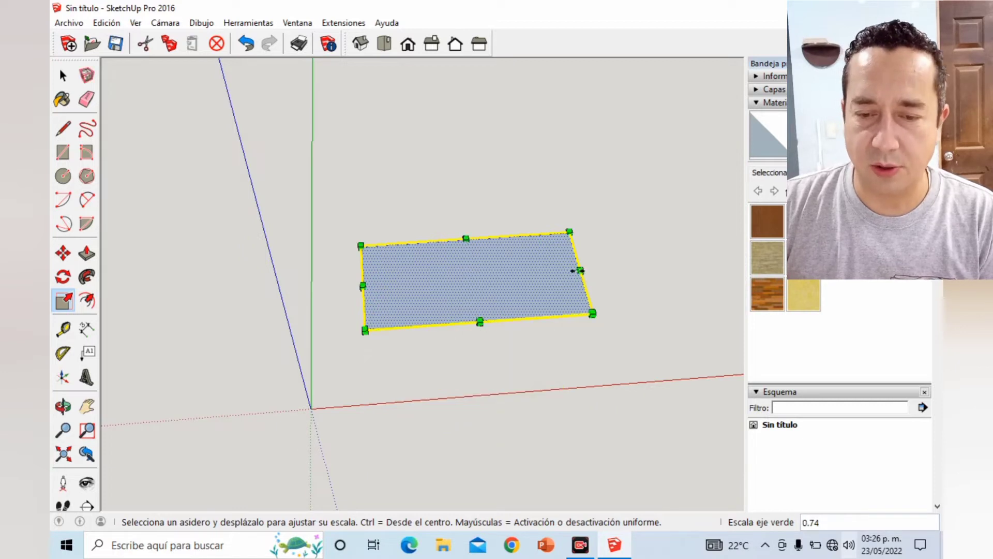
pyautogui.moveTo(580, 270)
pyautogui.mouseDown()
pyautogui.moveTo(714, 262)
pyautogui.moveTo(573, 278)
pyautogui.moveTo(579, 271)
pyautogui.mouseUp()
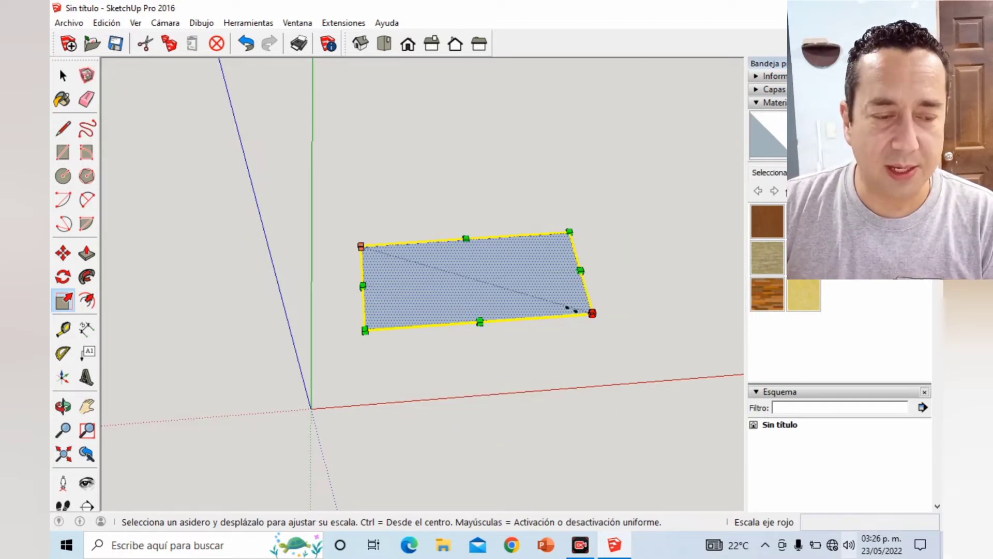
pyautogui.moveTo(592, 312)
pyautogui.mouseDown()
pyautogui.moveTo(466, 282)
pyautogui.moveTo(519, 291)
pyautogui.moveTo(437, 263)
pyautogui.mouseUp()
pyautogui.press('Escape')
pyautogui.click(640, 344)
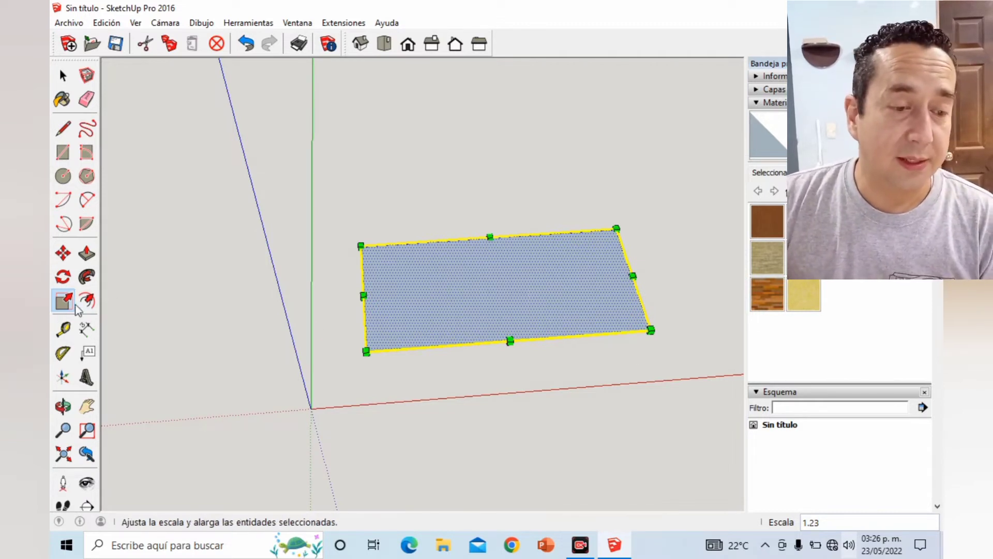
pyautogui.click(95, 302)
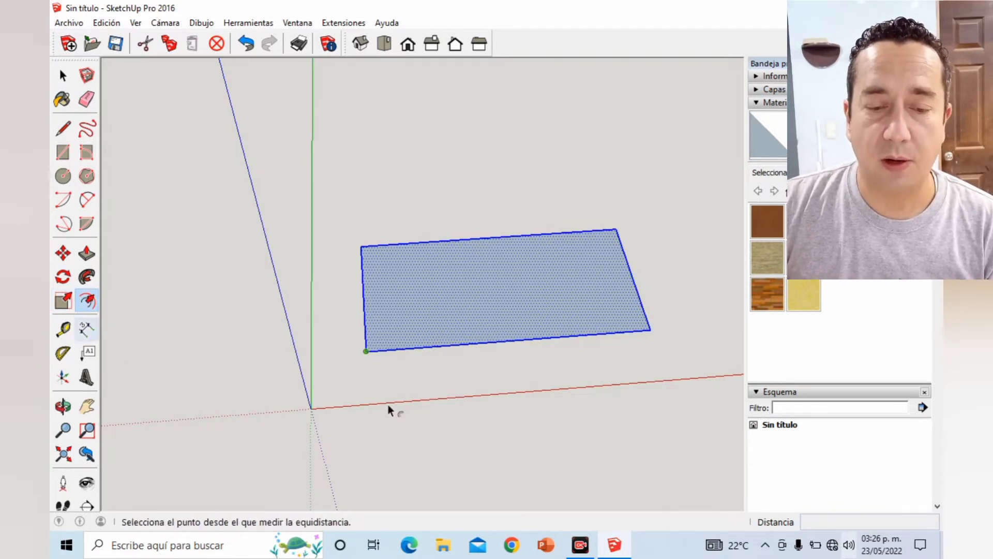
# Offset the rectangle's edges 200 mm inward to form an inner border outline.
pyautogui.click(408, 254)
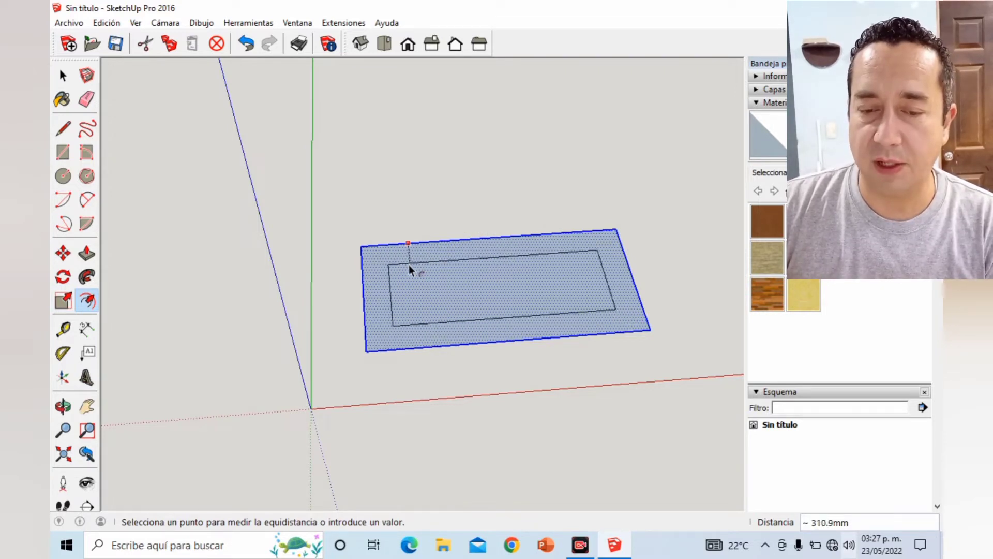
pyautogui.click(409, 261)
pyautogui.write('200')
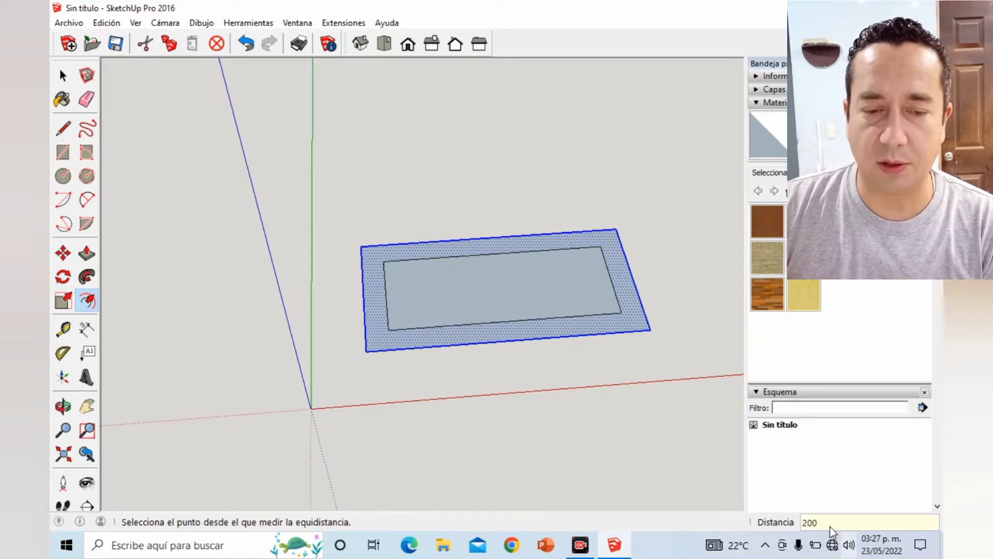
pyautogui.press('Return')
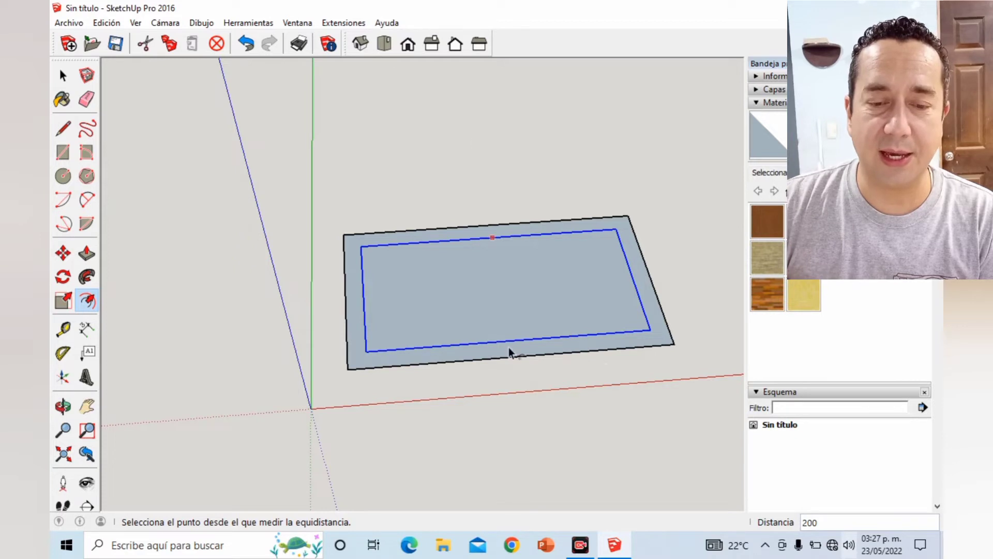
# Pull the outer border up into 1194.4 mm walls, undoing a trial inner-face extrusion.
pyautogui.click(86, 257)
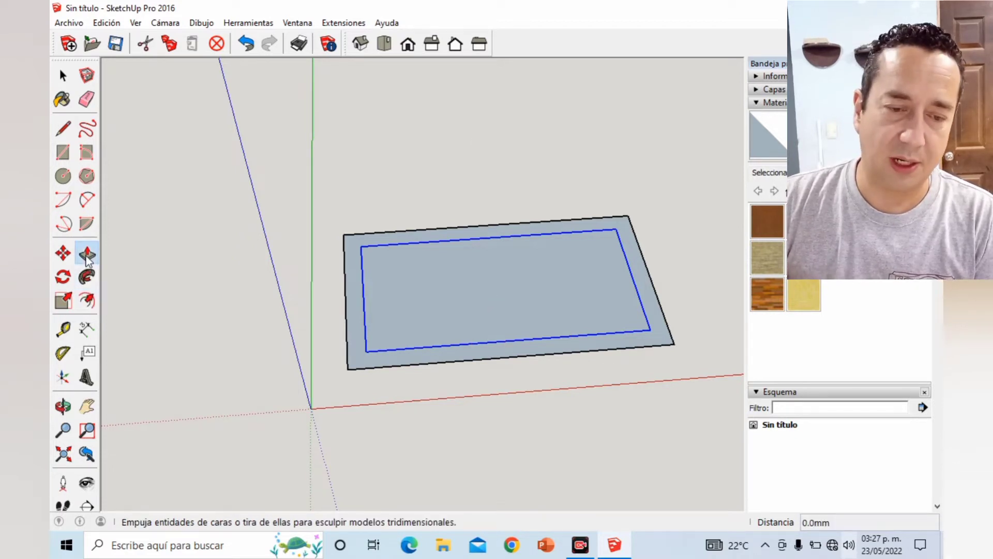
pyautogui.click(353, 331)
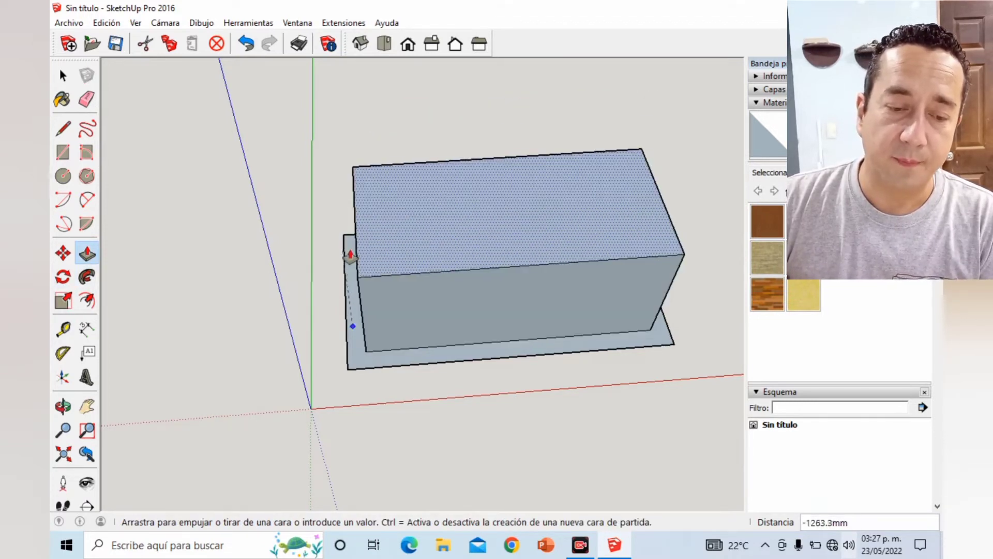
pyautogui.click(348, 254)
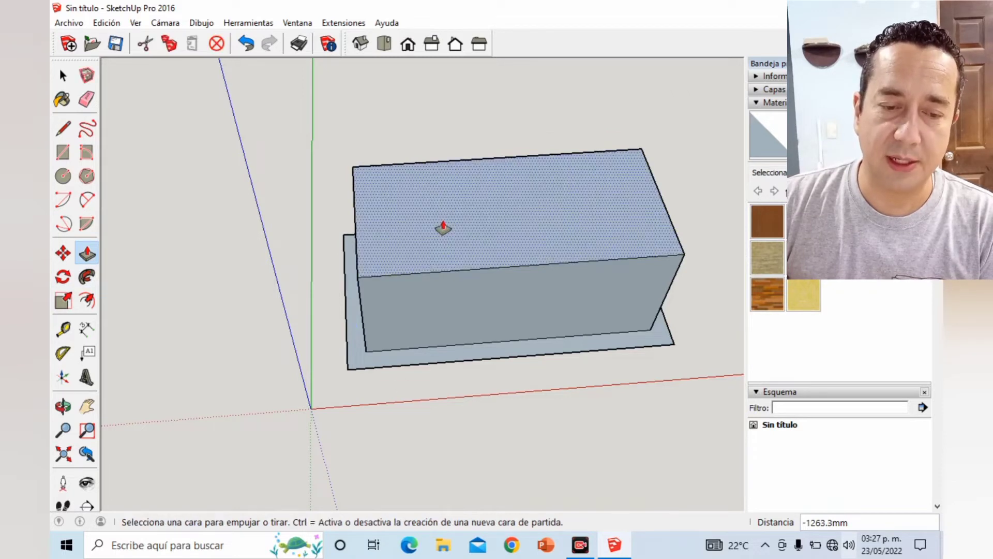
pyautogui.hotkey('ctrl', 'z')
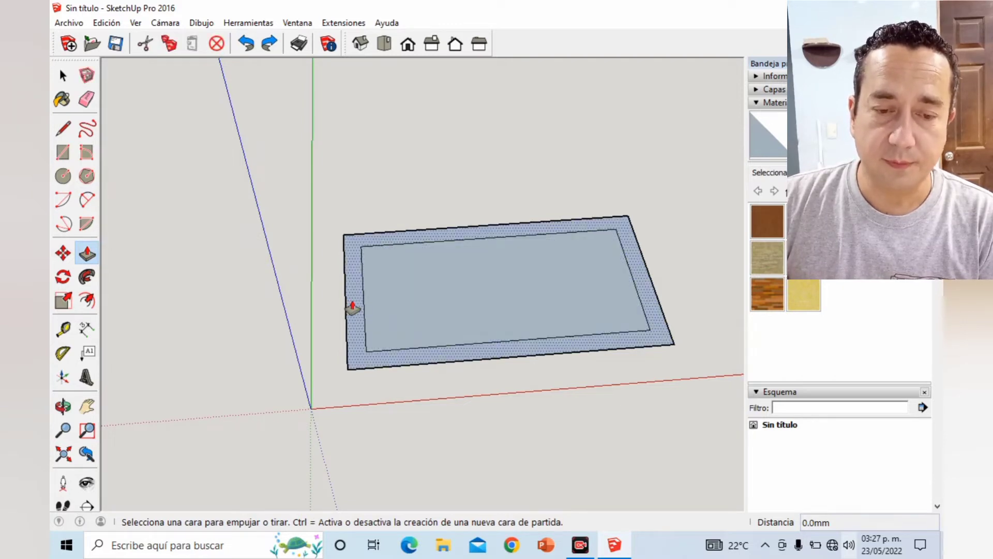
pyautogui.moveTo(352, 308); pyautogui.dragTo(348, 232)
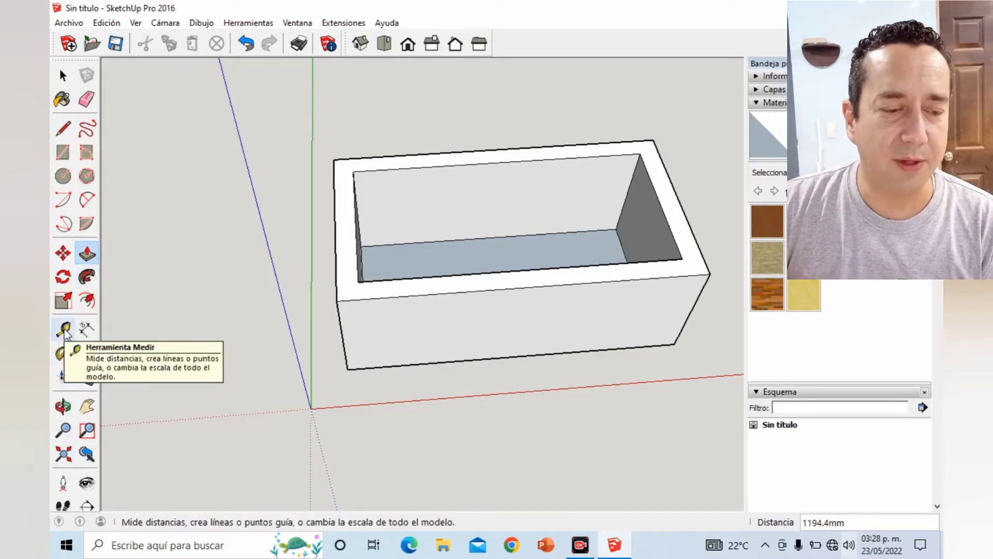
# Start a Tape Measure distance from the box's front-left corner.
pyautogui.click(64, 330)
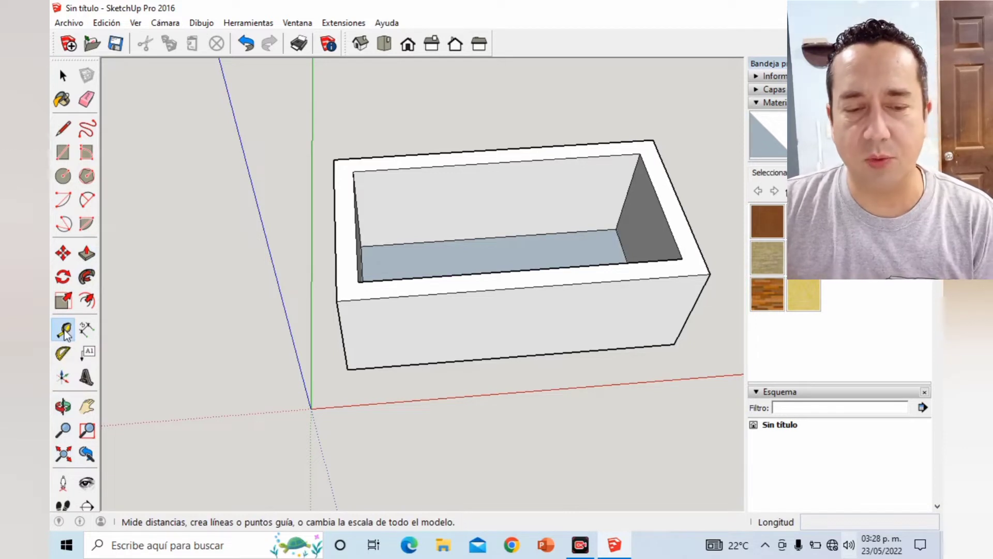
pyautogui.click(338, 300)
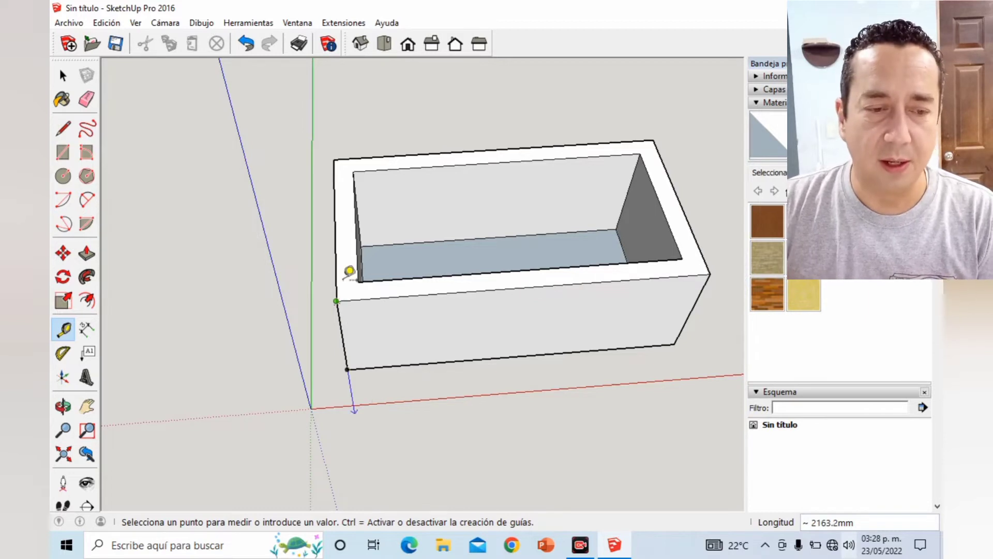
# Dimension the box's 3443.6mm length on the front face and its 1194.4mm height.
pyautogui.click(86, 329)
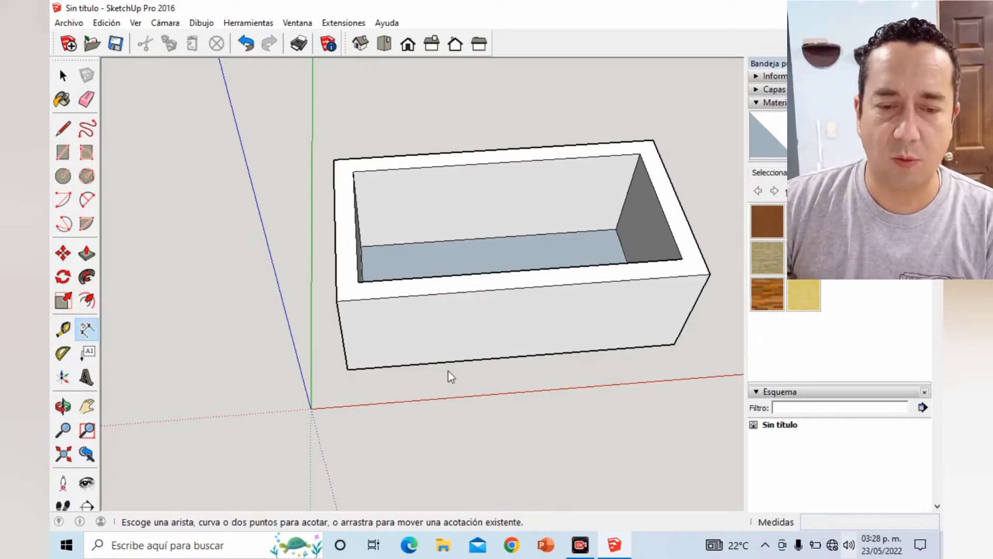
pyautogui.click(350, 373)
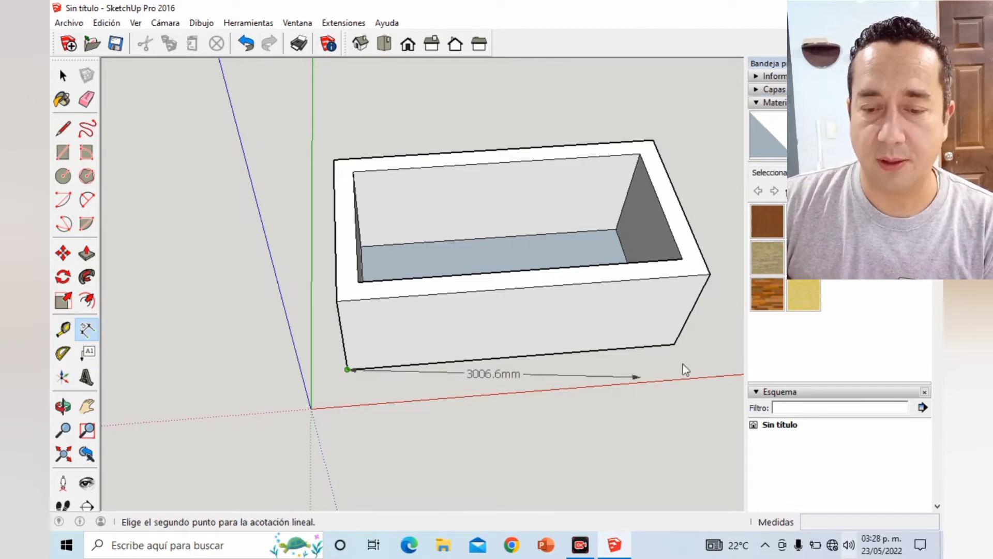
pyautogui.click(678, 352)
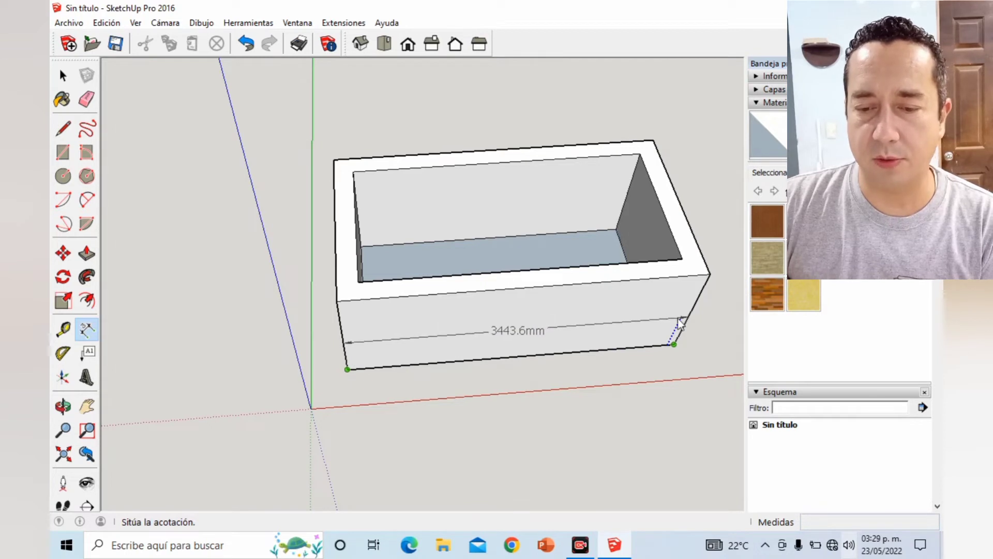
pyautogui.click(679, 320)
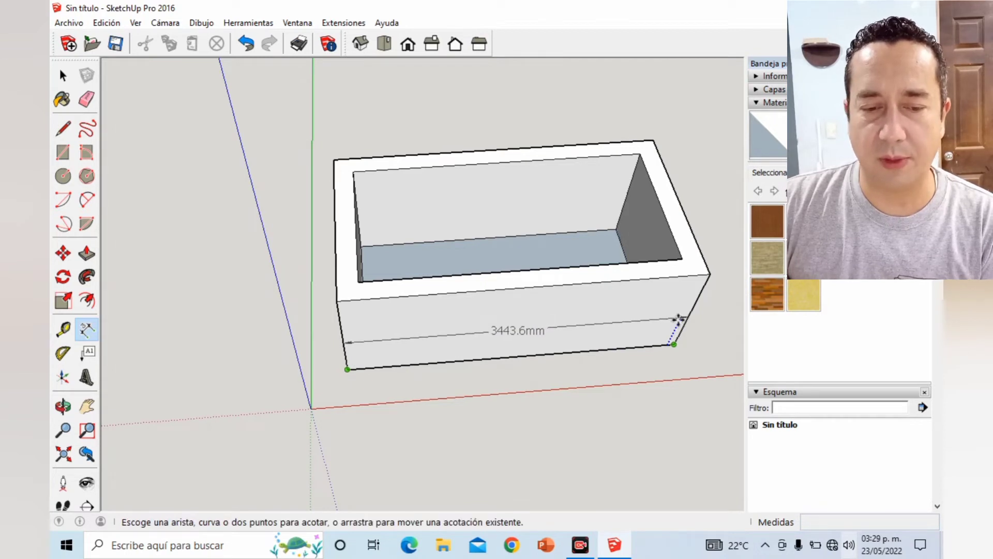
pyautogui.click(342, 306)
pyautogui.click(348, 371)
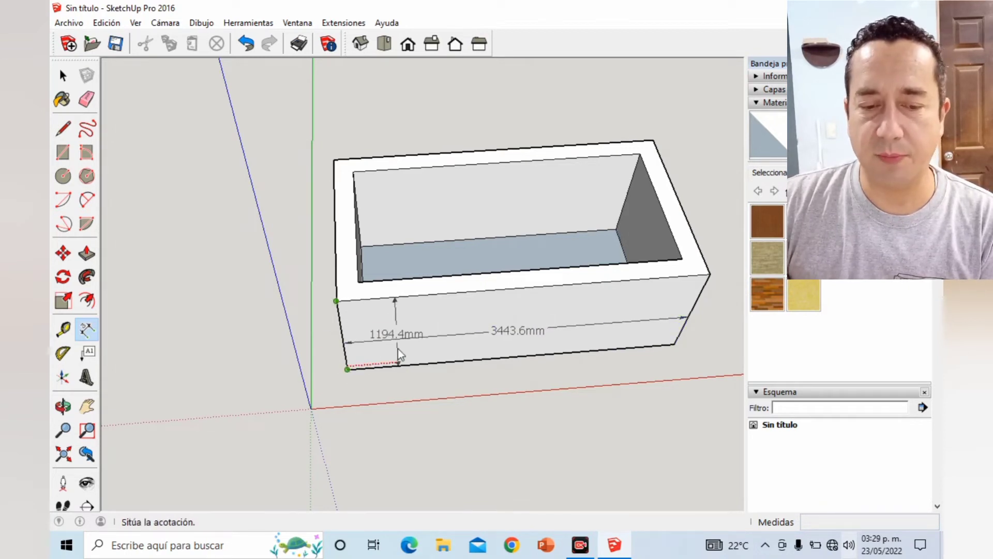
pyautogui.click(398, 348)
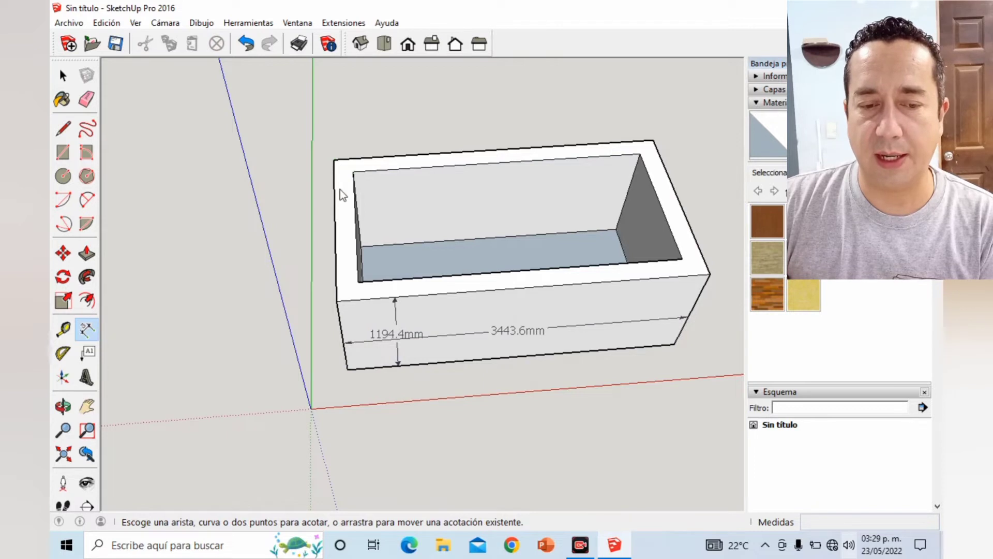
# Add the 200.0mm wall-thickness dimension between the outer and inner top edges.
pyautogui.click(335, 226)
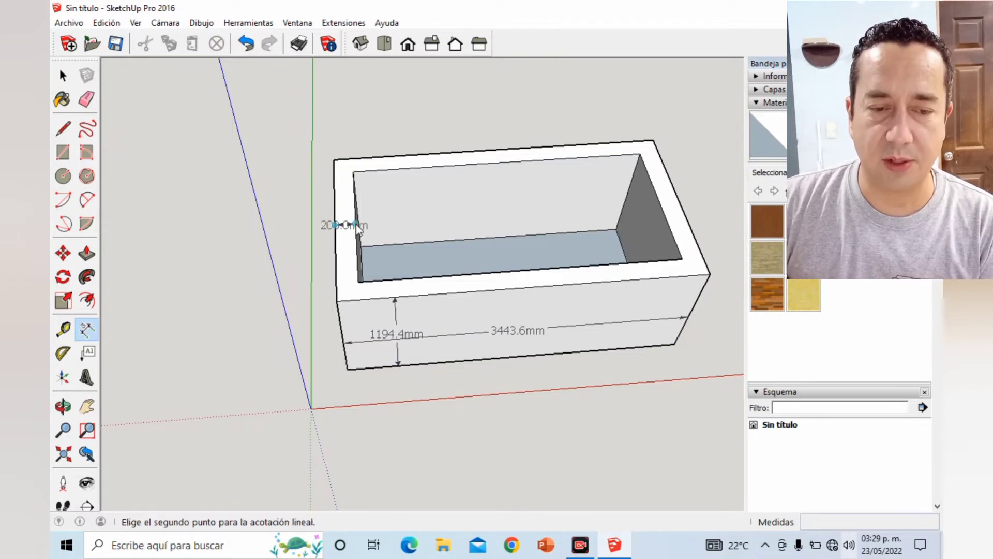
pyautogui.click(356, 224)
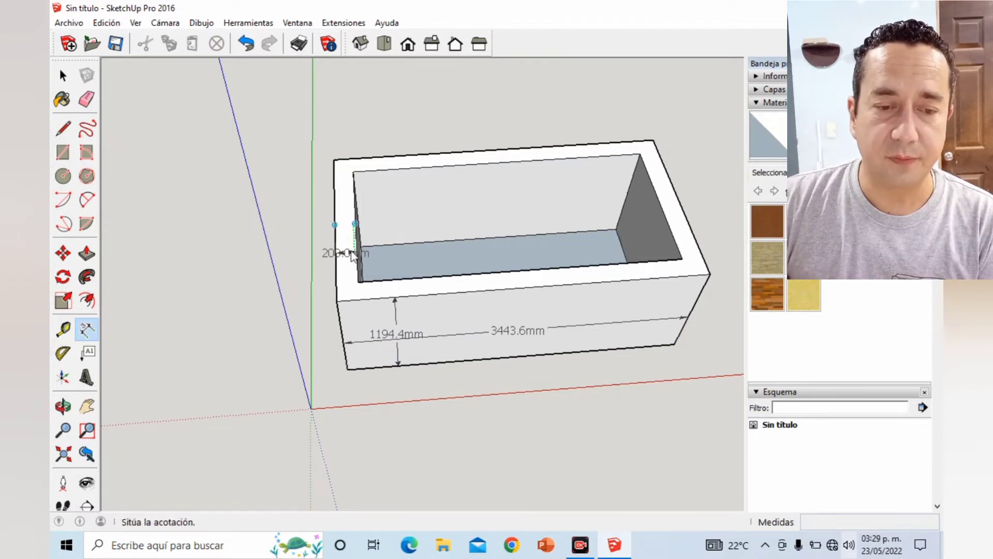
pyautogui.click(351, 247)
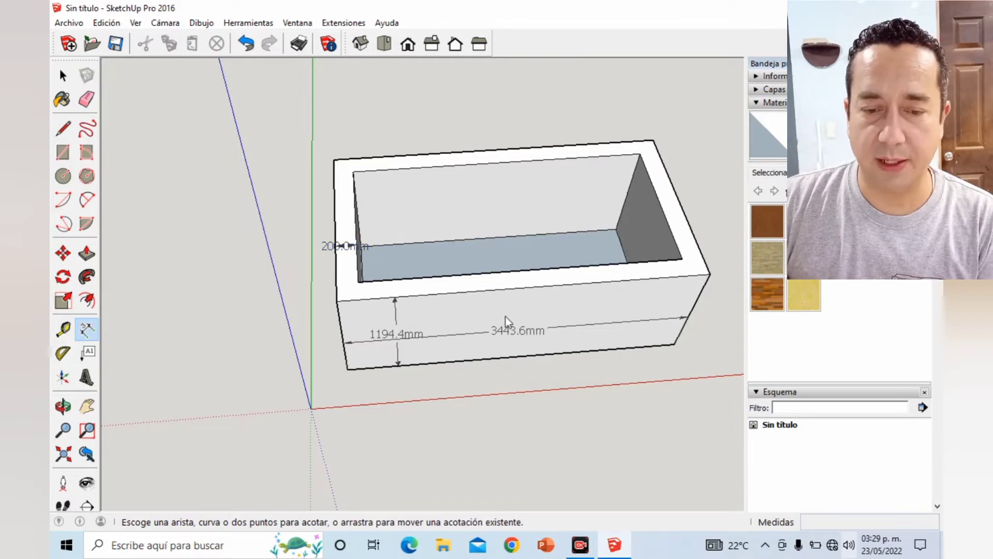
pyautogui.click(387, 366)
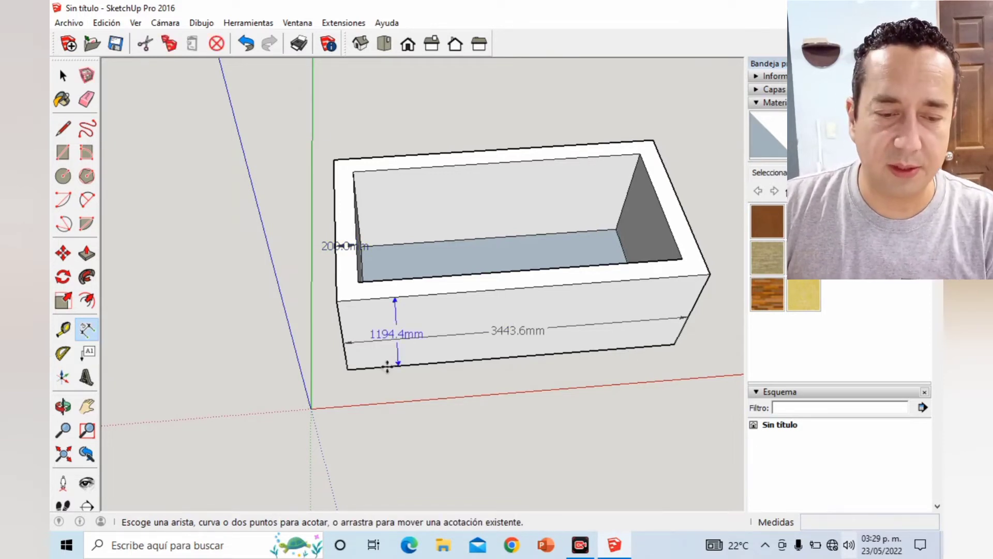
pyautogui.press('Escape')
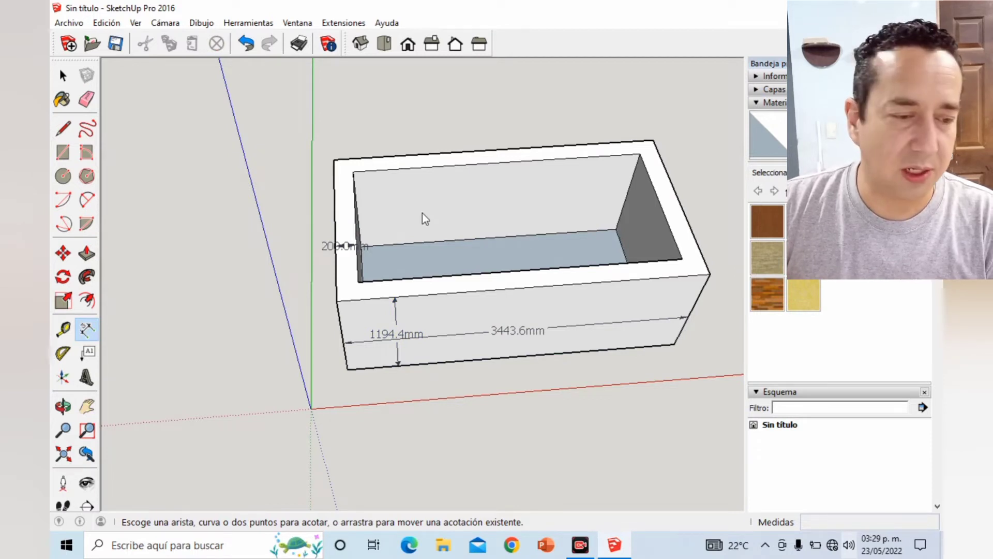
pyautogui.click(63, 355)
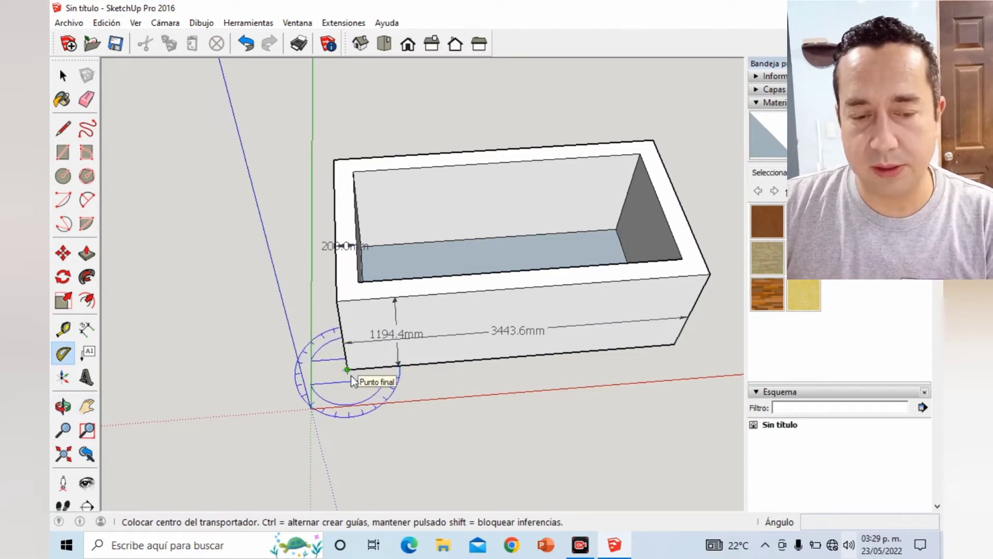
# Add a 90° protractor guide at the box's bottom front corner, based on its vertical edge.
pyautogui.press('Left')
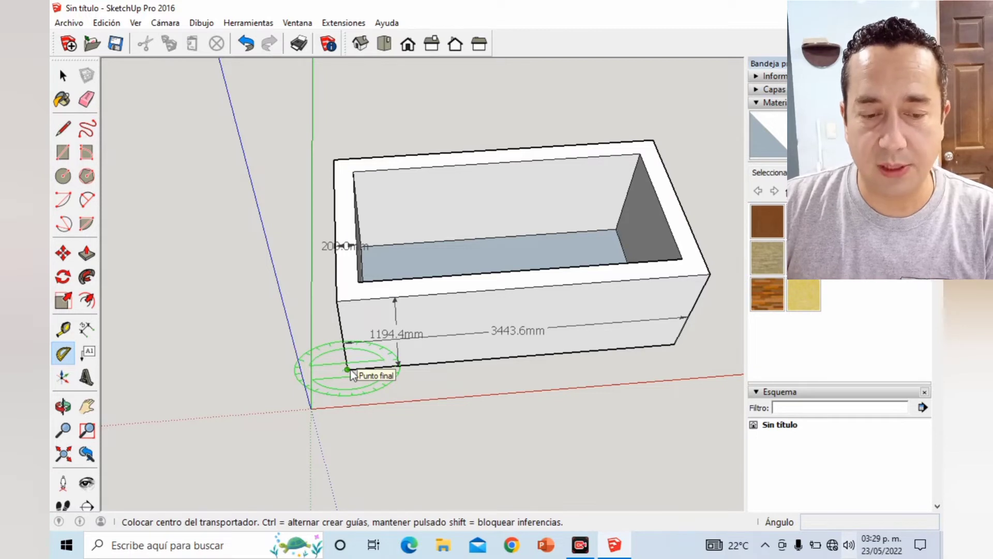
pyautogui.click(349, 370)
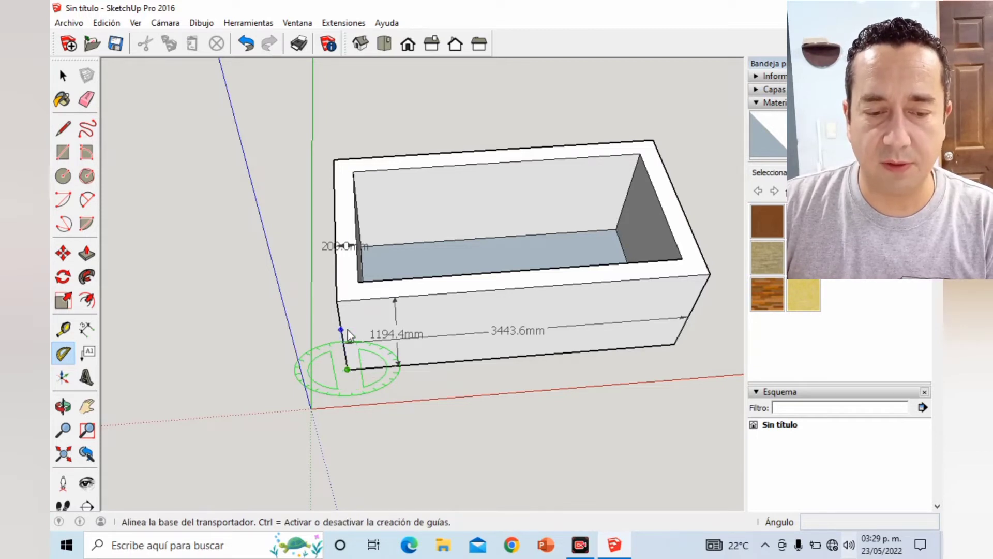
pyautogui.click(348, 332)
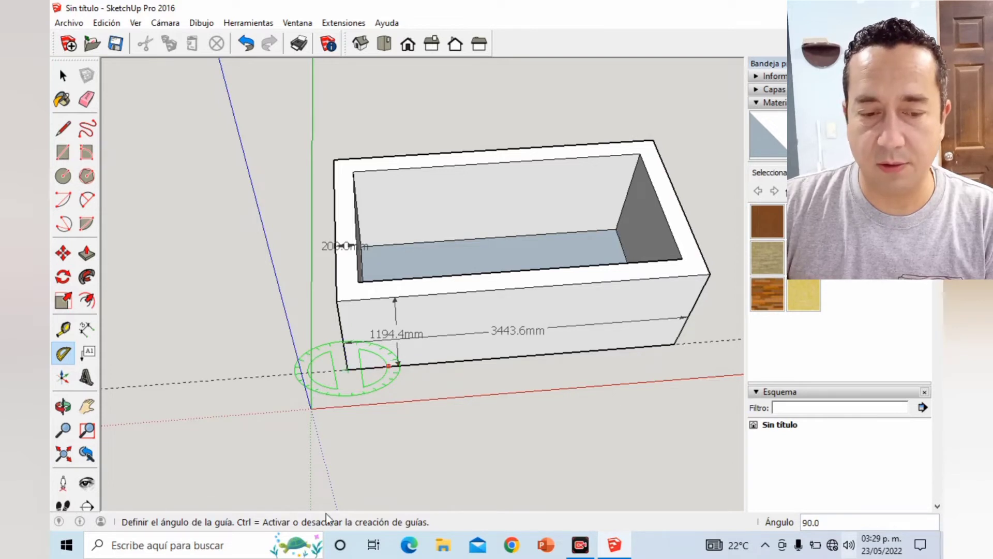
pyautogui.press('Escape')
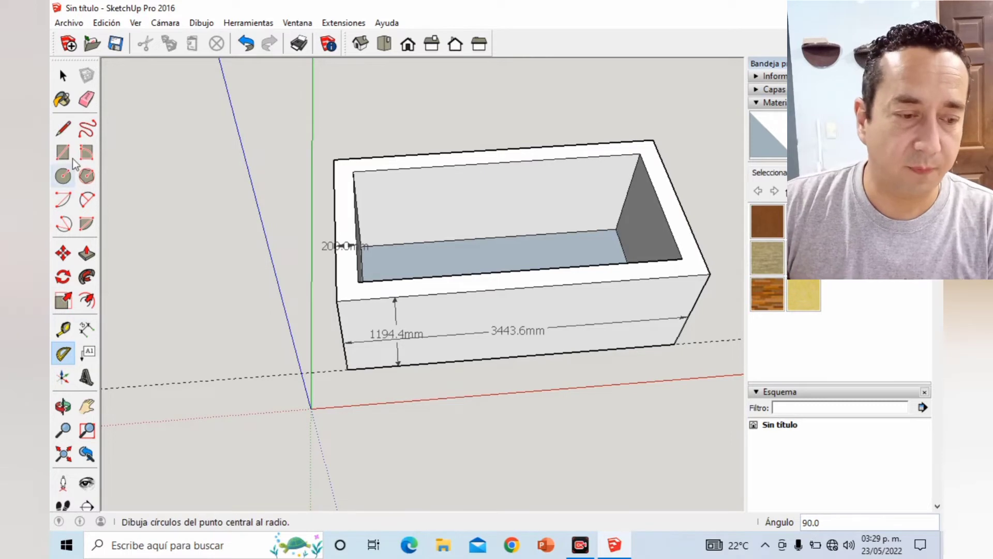
# Draw an edge from the box's bottom front-left corner to a point on the red axis.
pyautogui.click(69, 132)
pyautogui.click(347, 369)
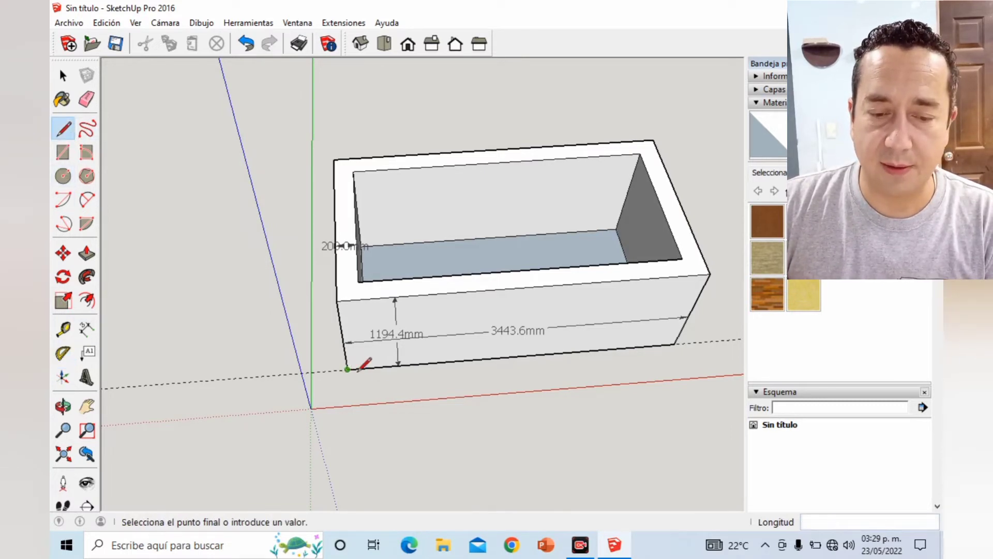
pyautogui.click(506, 390)
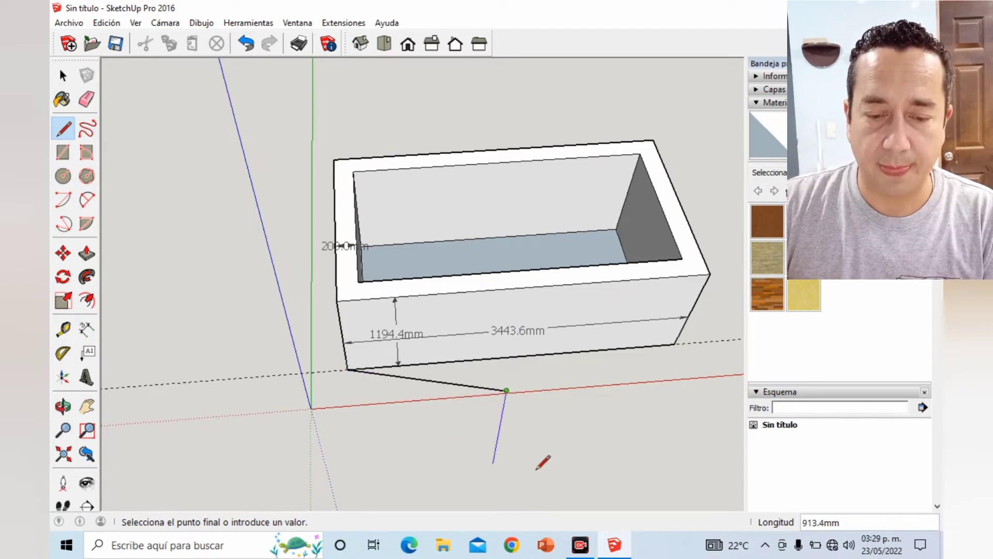
pyautogui.press('Escape')
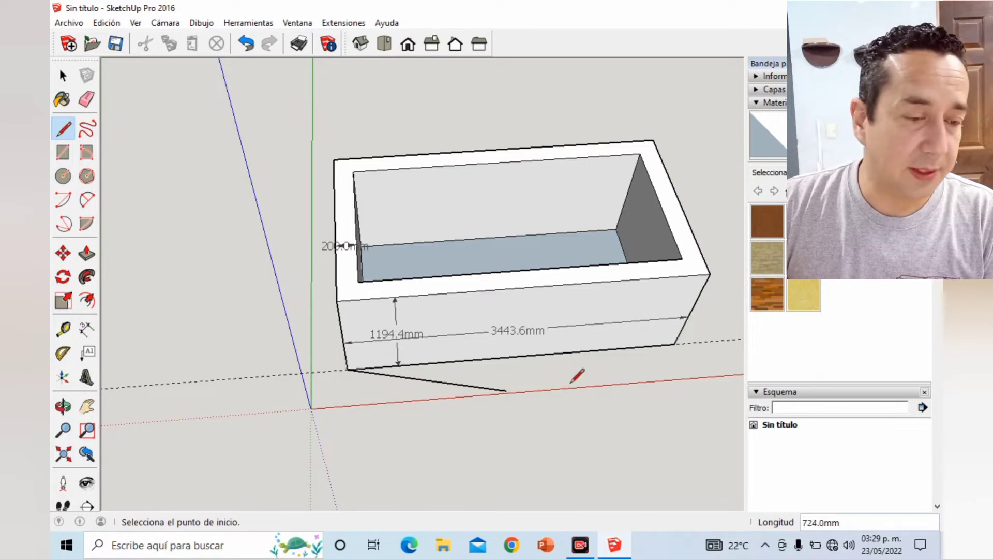
pyautogui.click(63, 353)
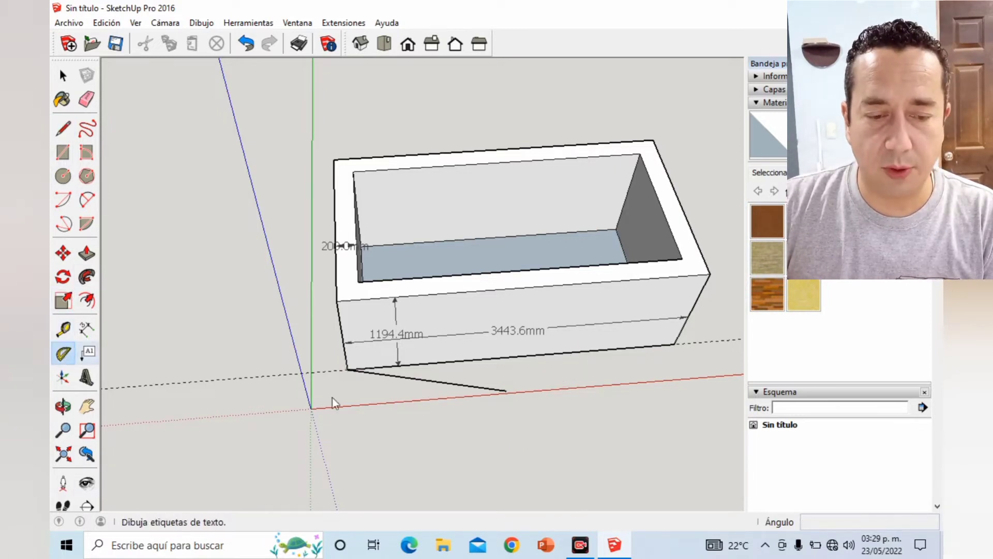
# Create a 22.8° protractor guide at the bottom front corner, based on the bottom edge.
pyautogui.click(361, 383)
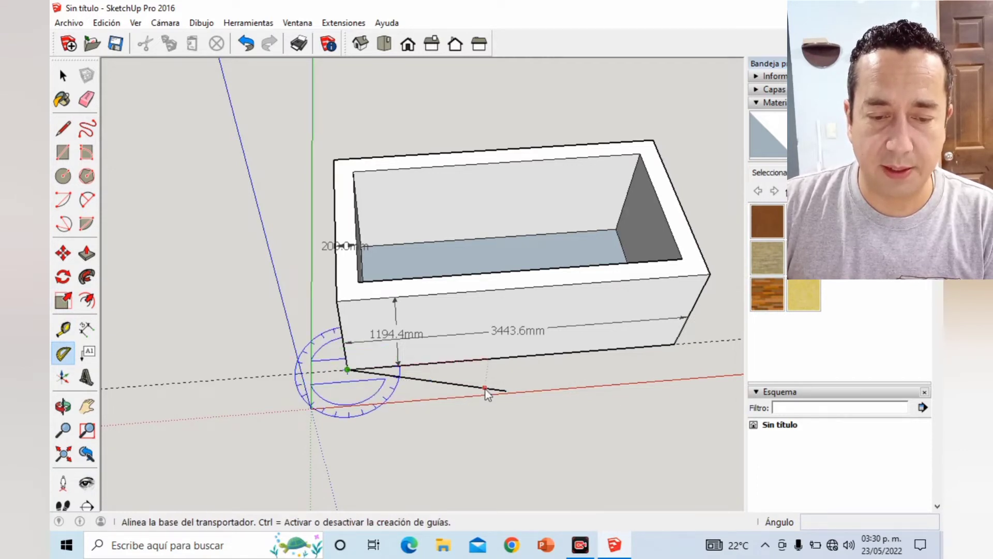
pyautogui.click(486, 392)
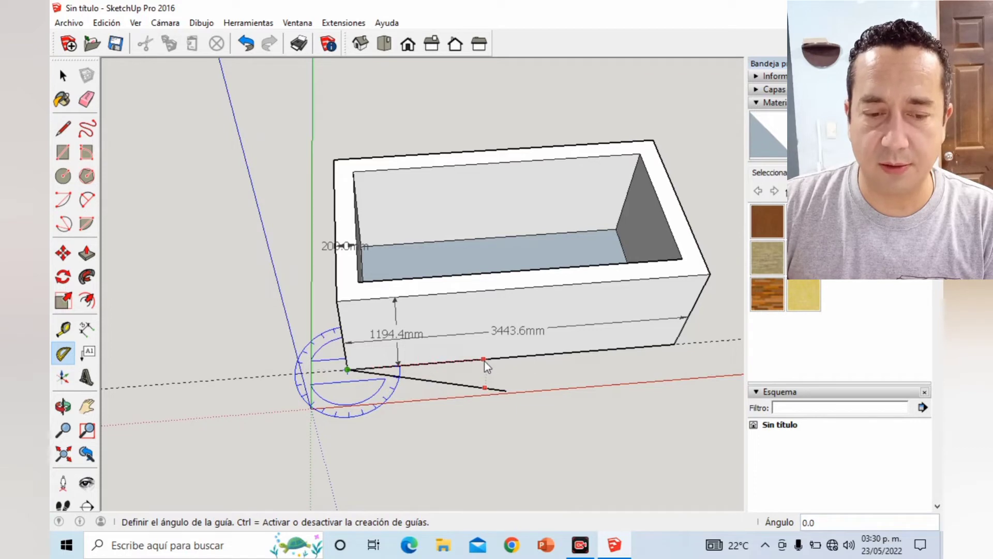
pyautogui.click(485, 360)
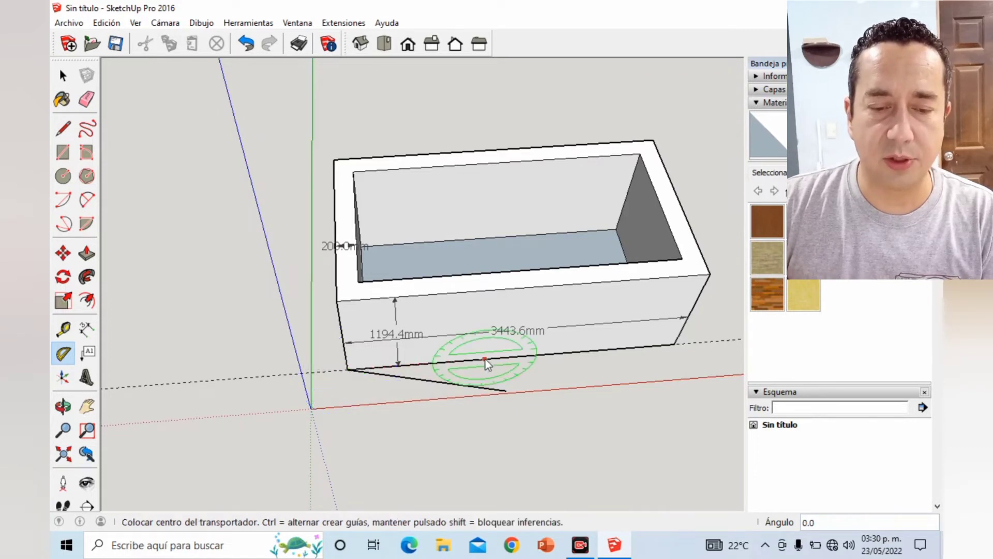
pyautogui.click(349, 369)
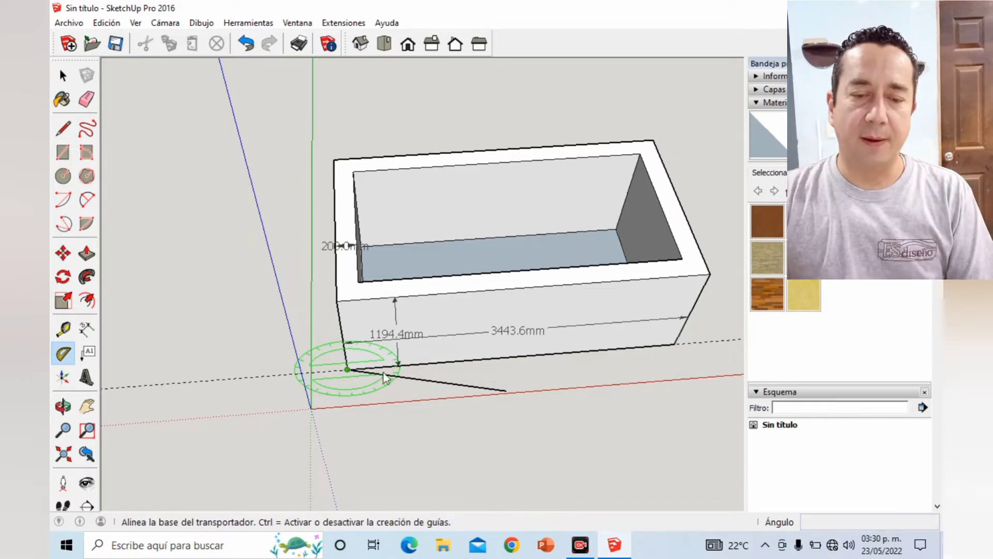
pyautogui.click(494, 361)
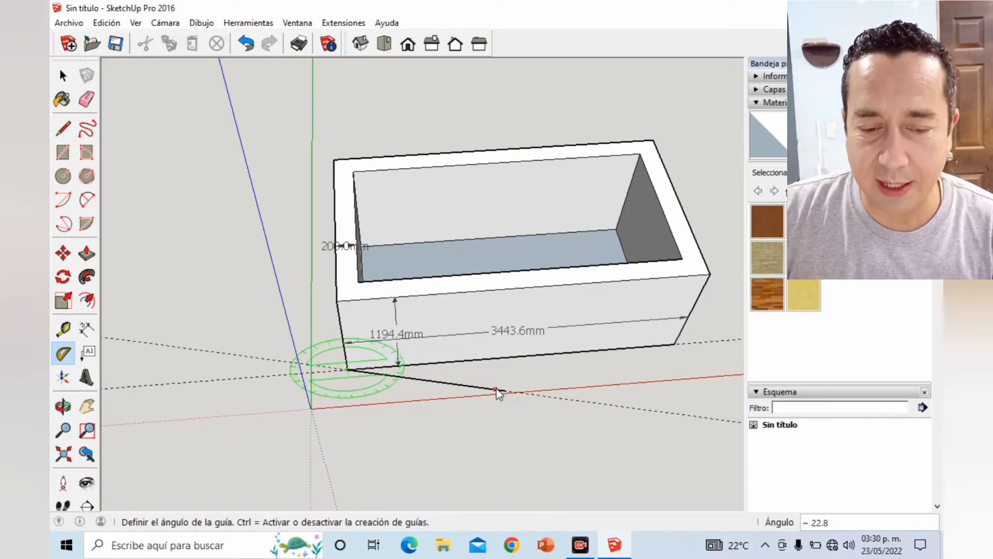
pyautogui.click(497, 394)
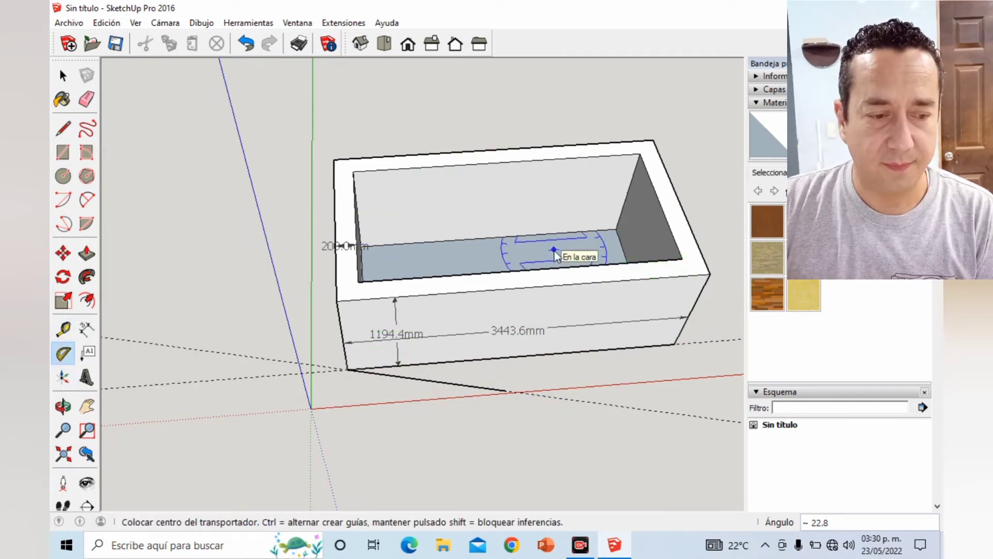
# Add a 'Vista de aluminio' leader label pointing to the box's top back edge.
pyautogui.click(89, 357)
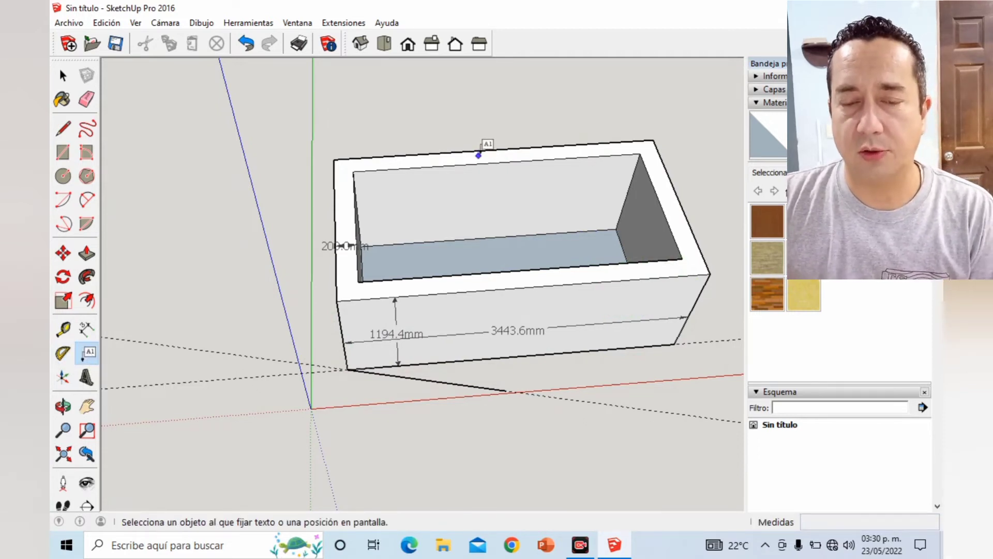
pyautogui.click(484, 149)
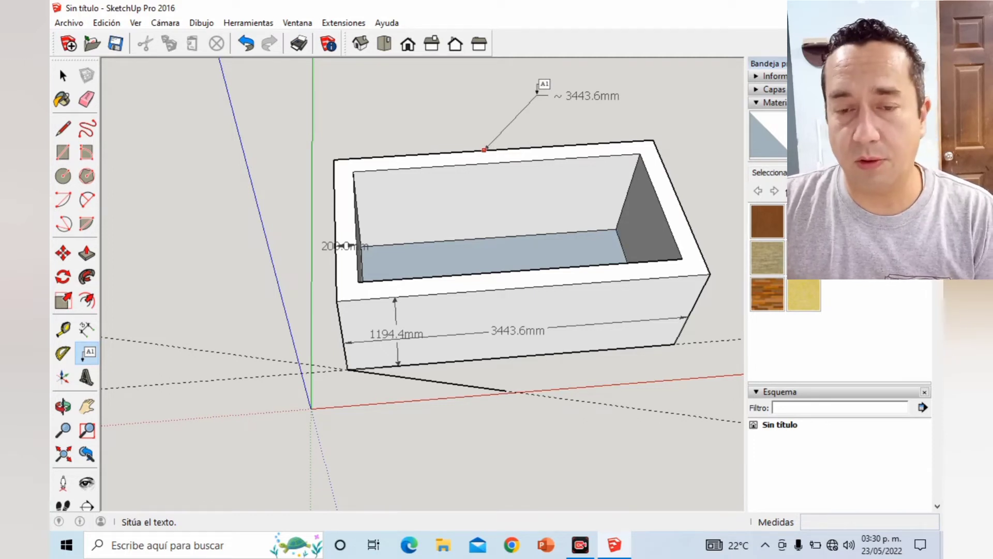
pyautogui.click(537, 92)
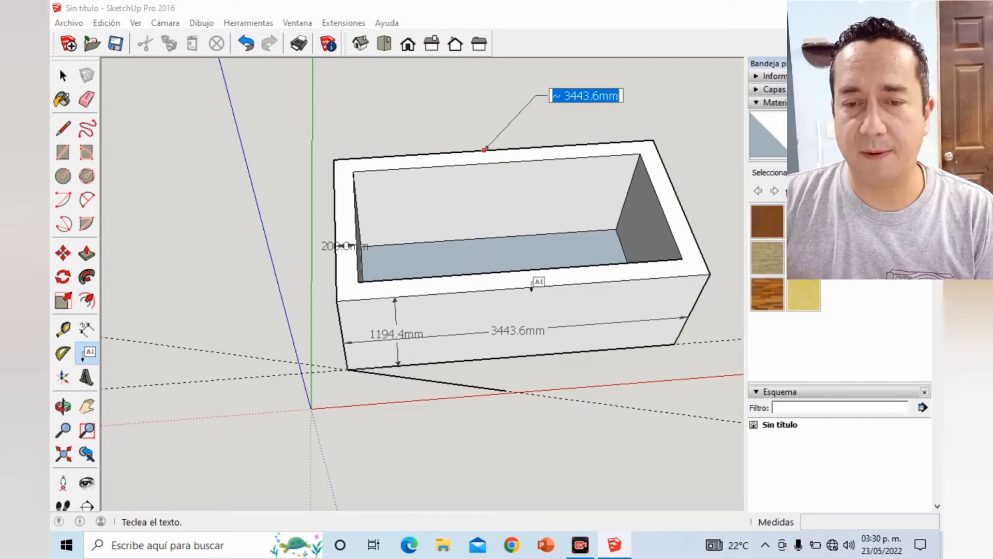
pyautogui.write('Parte supeVist')
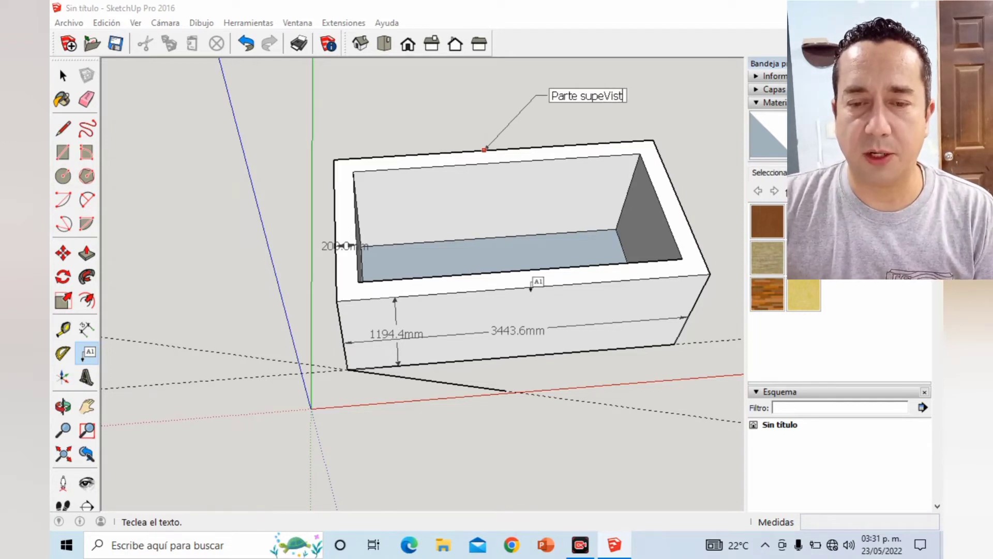
pyautogui.press('BackSpace')
pyautogui.press('BackSpace')
pyautogui.press('BackSpace')
pyautogui.write('Vista de aluminio')
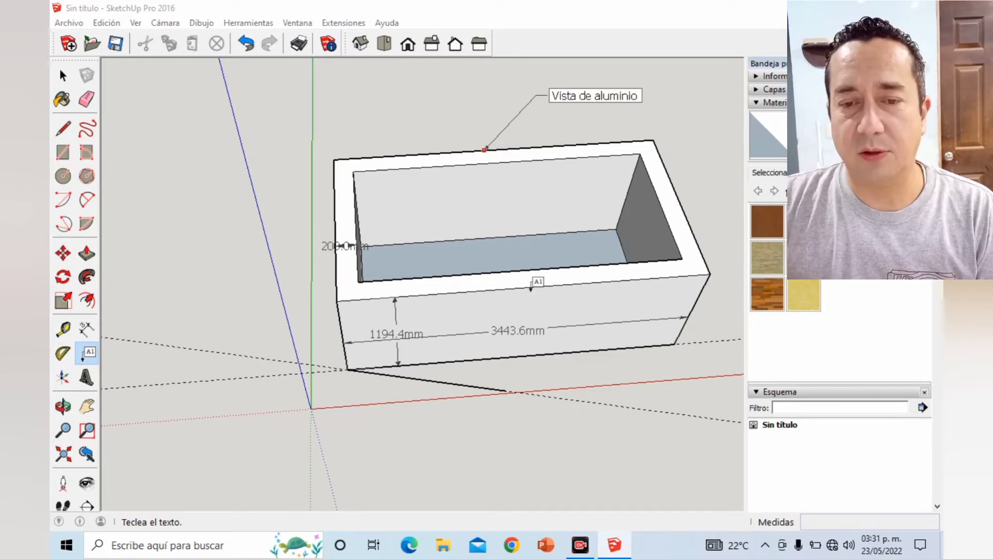
pyautogui.press('Return')
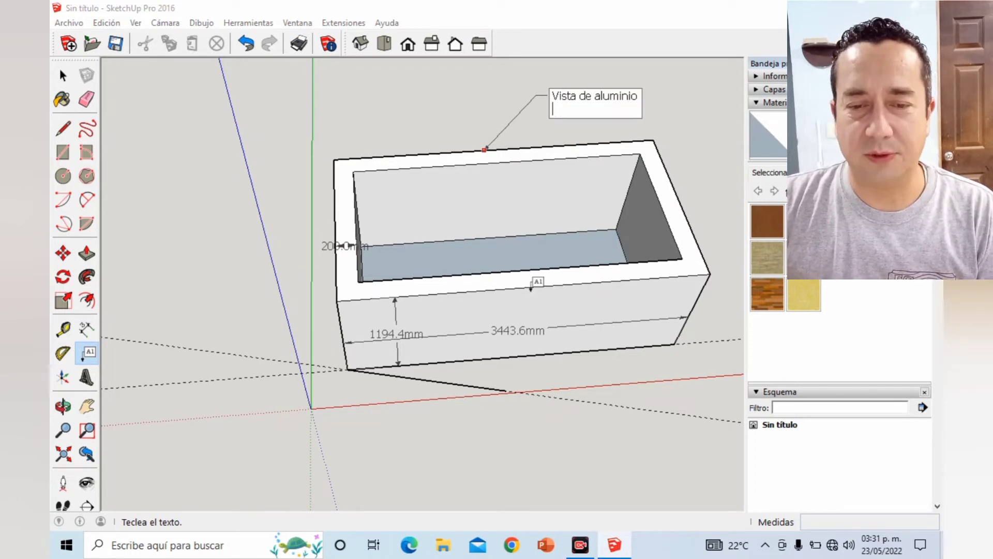
pyautogui.press('BackSpace')
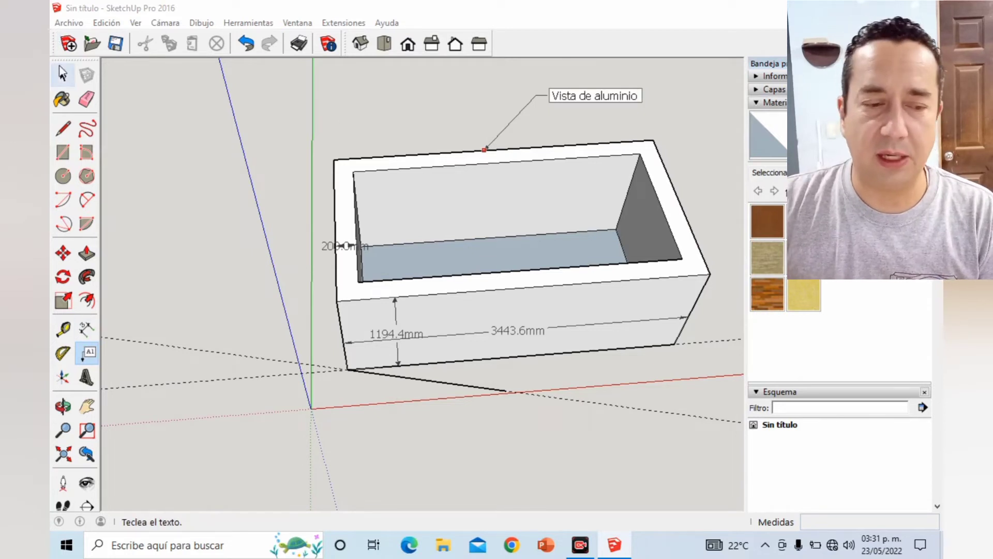
pyautogui.click(63, 78)
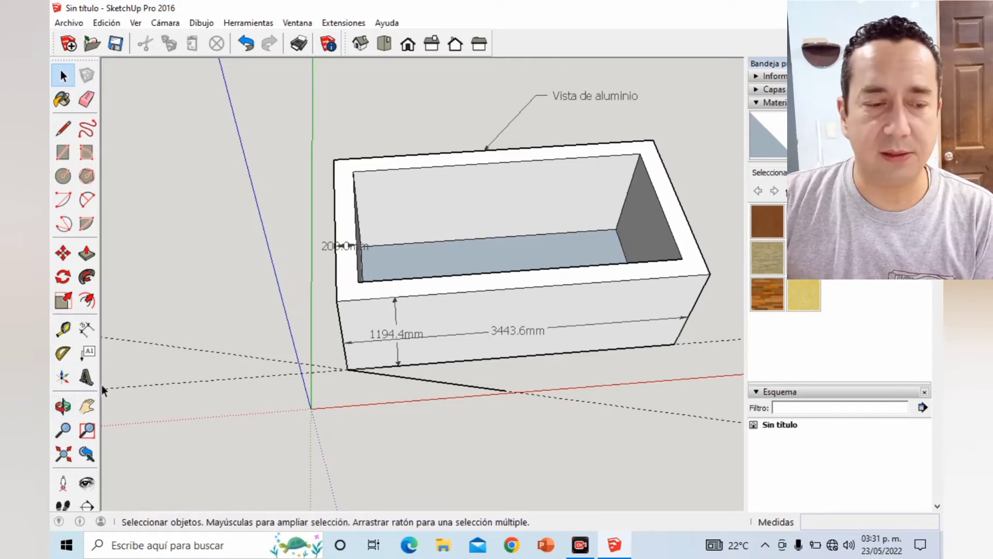
# Reposition the axes on the box's front face, then bring up the 3D Text dialog.
pyautogui.click(64, 379)
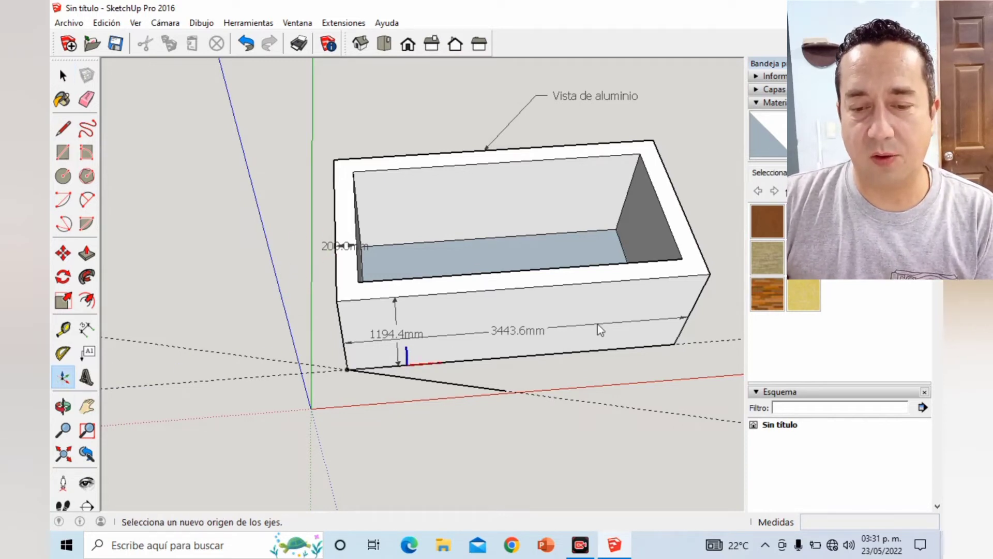
pyautogui.click(623, 331)
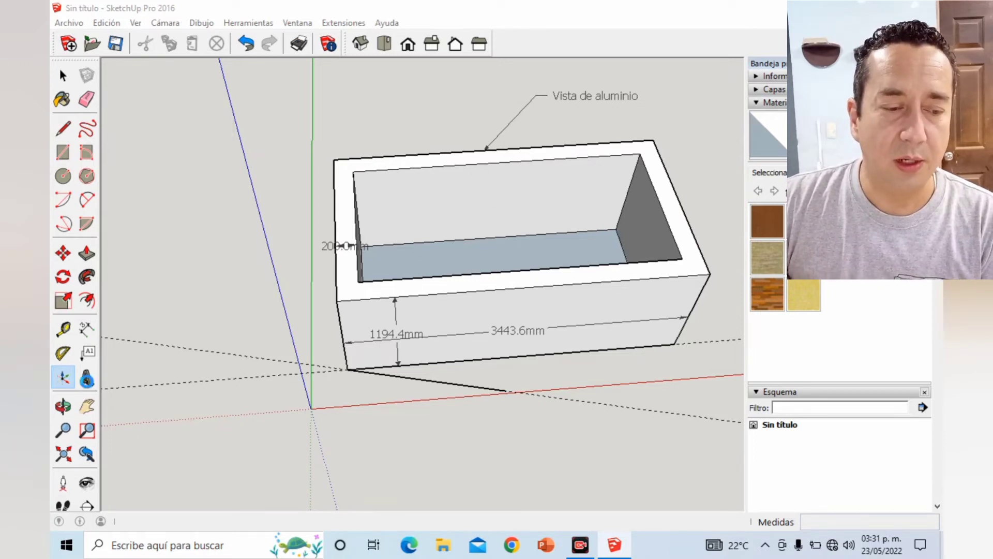
pyautogui.click(87, 382)
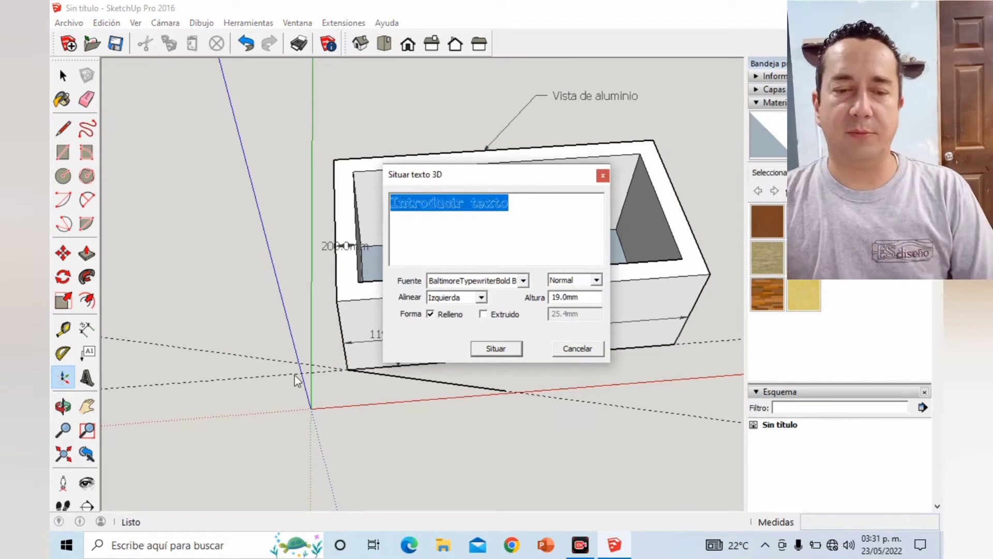
# Create 3D text 'Aqui' and place it above the box.
pyautogui.press('BackSpace')
pyautogui.write('qui')
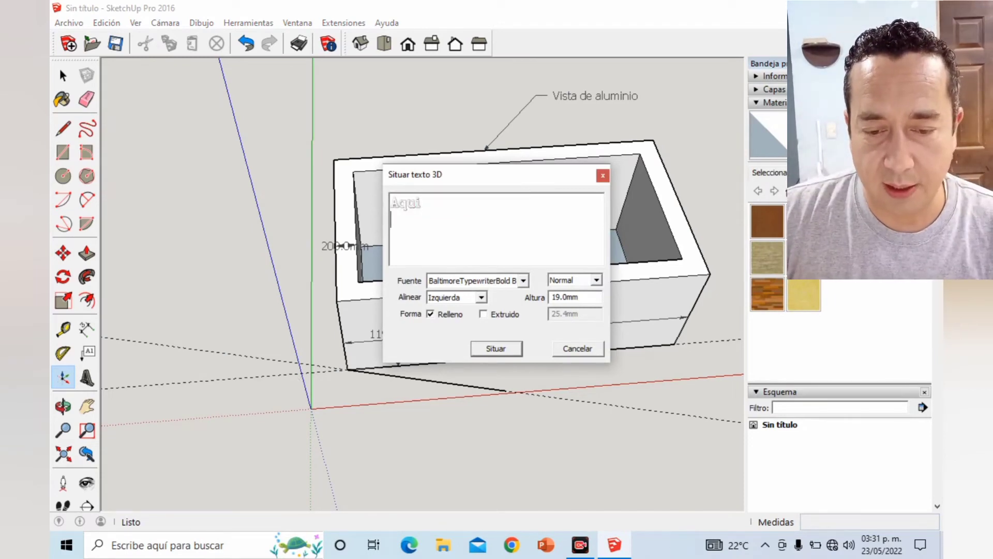
pyautogui.click(495, 349)
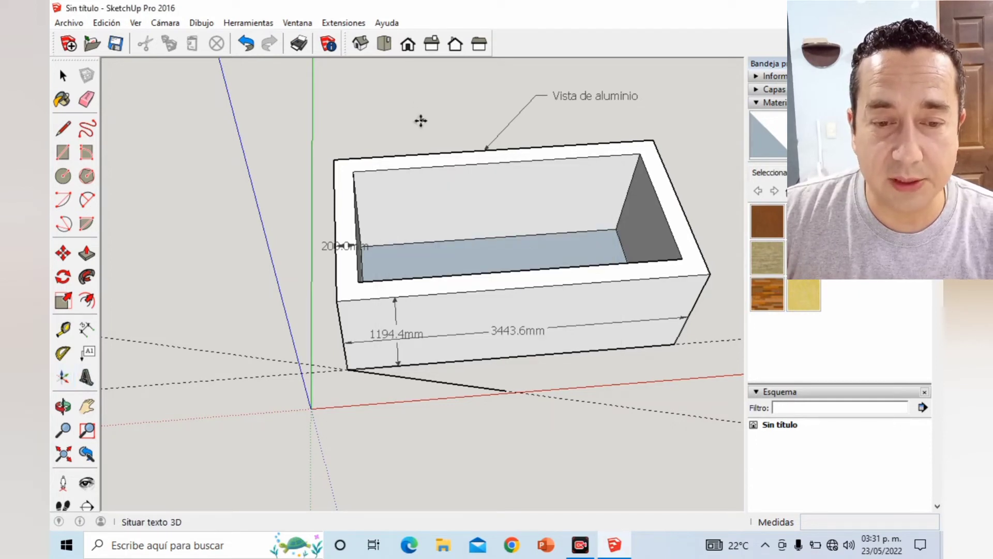
pyautogui.click(410, 305)
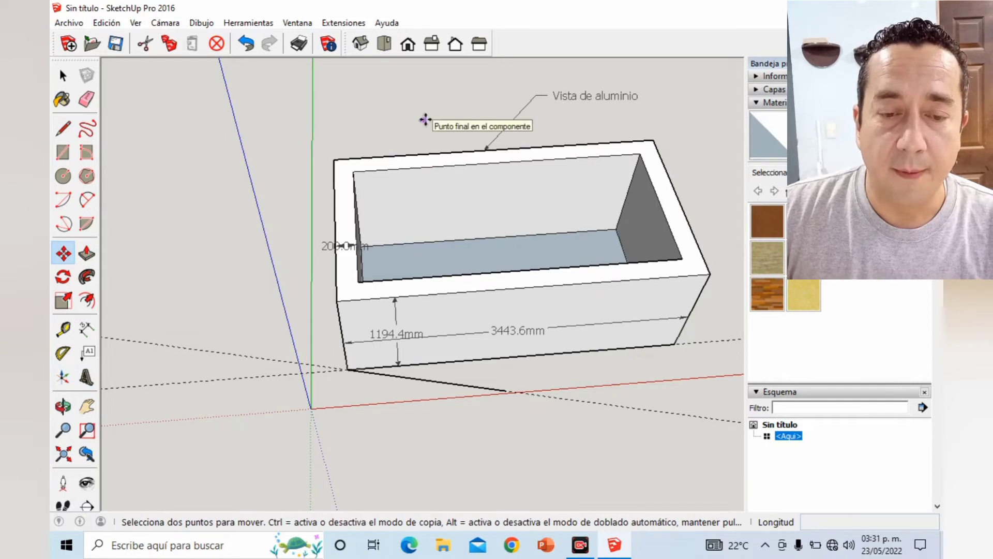
# Scale the 'Aqui' text up uniformly, then delete it.
pyautogui.press('q')
pyautogui.press('t')
pyautogui.press('m')
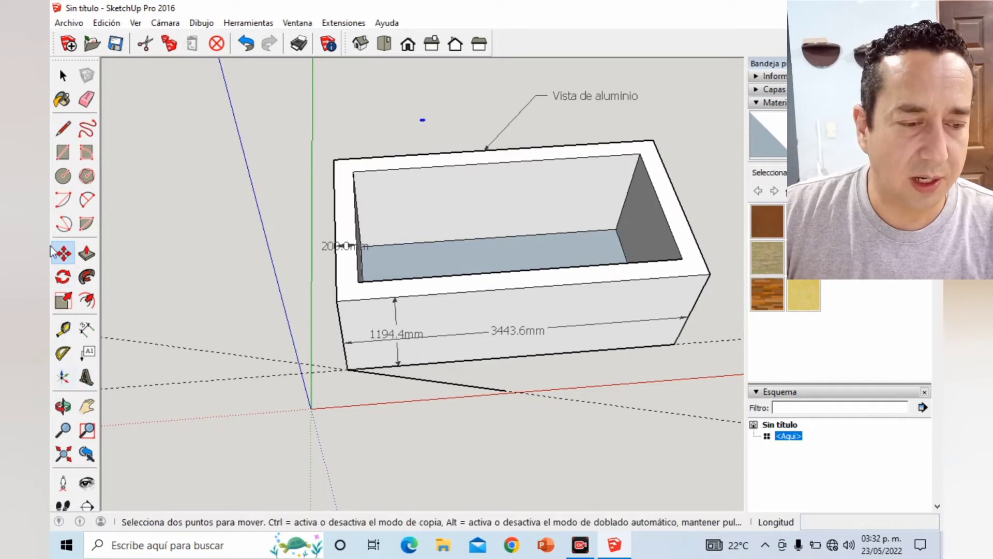
pyautogui.press('s')
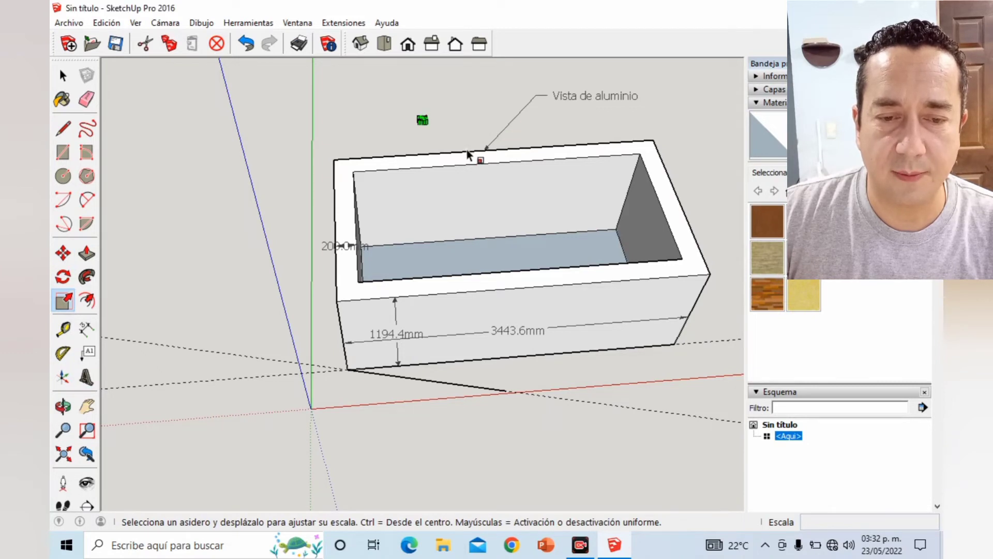
pyautogui.moveTo(436, 125)
pyautogui.mouseDown()
pyautogui.moveTo(563, 151)
pyautogui.moveTo(538, 146)
pyautogui.mouseUp()
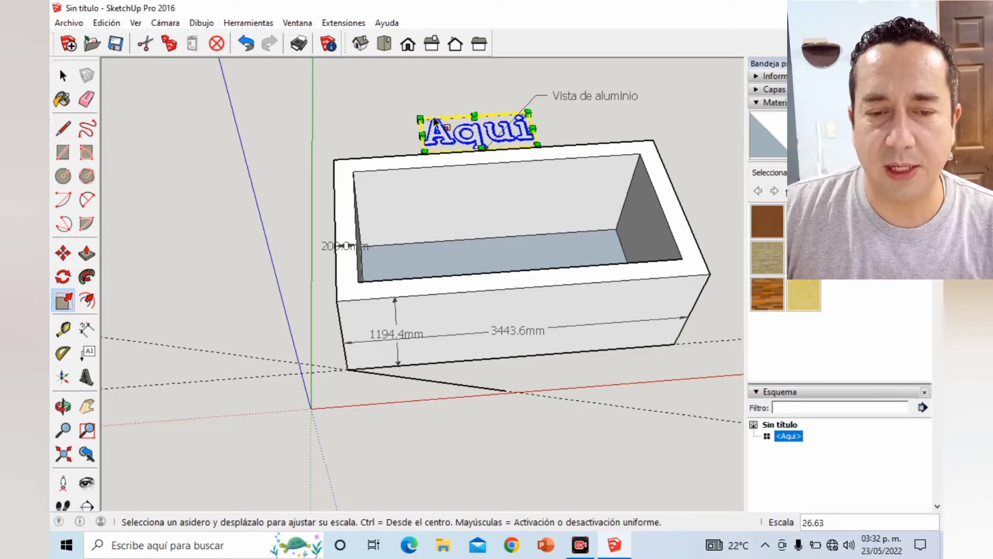
pyautogui.click(63, 78)
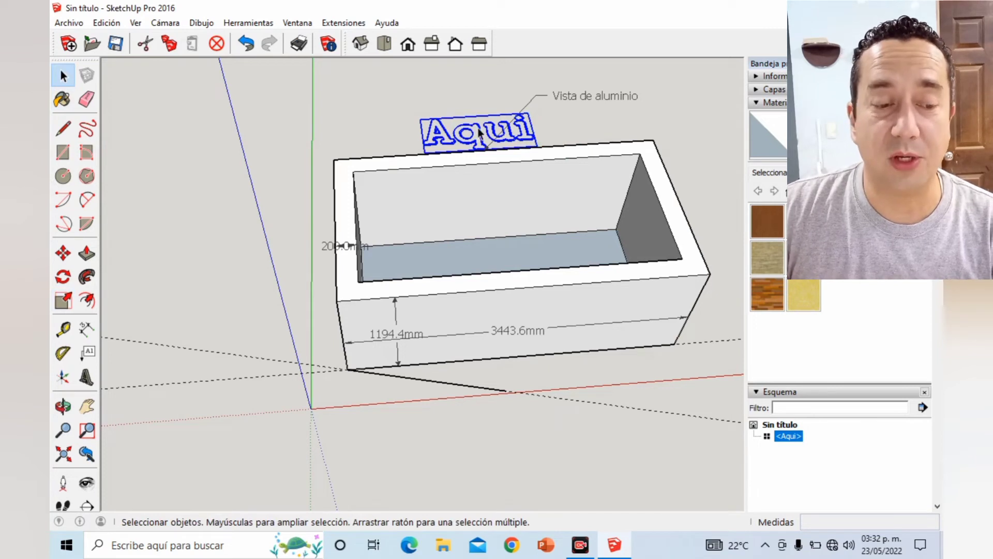
pyautogui.press('Delete')
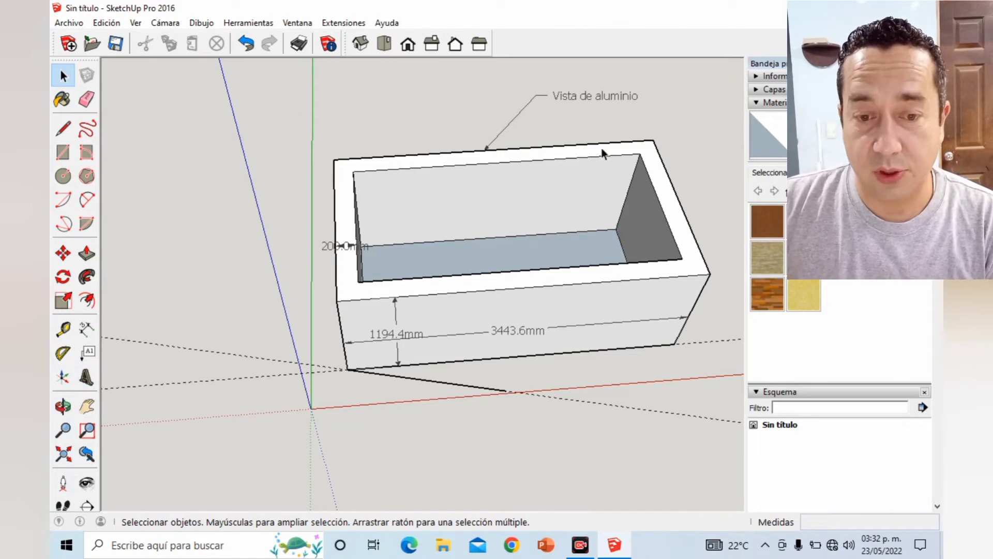
# Orbit the box to view it from above, straight on and from the front.
pyautogui.click(60, 409)
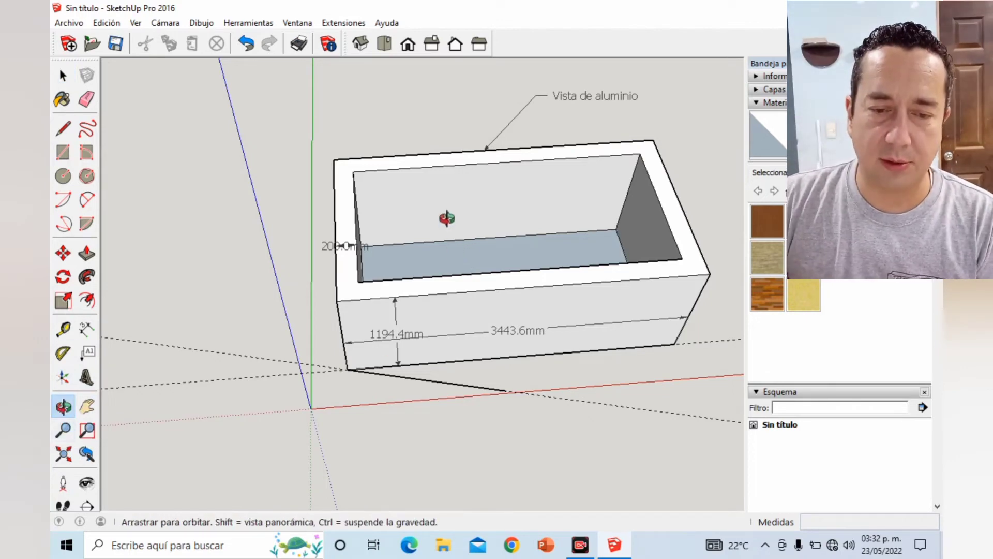
pyautogui.moveTo(443, 215)
pyautogui.mouseDown()
pyautogui.moveTo(459, 244)
pyautogui.moveTo(521, 265)
pyautogui.moveTo(661, 214)
pyautogui.mouseUp()
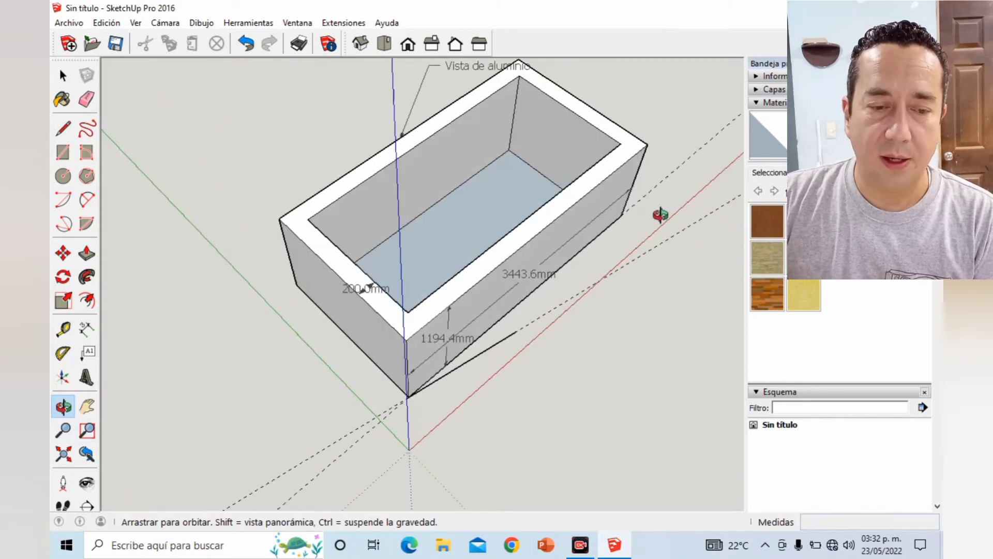
pyautogui.moveTo(421, 295)
pyautogui.mouseDown()
pyautogui.moveTo(665, 277)
pyautogui.moveTo(341, 268)
pyautogui.moveTo(514, 259)
pyautogui.moveTo(535, 224)
pyautogui.mouseUp()
pyautogui.moveTo(472, 226)
pyautogui.mouseDown()
pyautogui.moveTo(494, 376)
pyautogui.moveTo(482, 324)
pyautogui.moveTo(459, 324)
pyautogui.moveTo(449, 130)
pyautogui.moveTo(259, 208)
pyautogui.moveTo(476, 251)
pyautogui.moveTo(476, 228)
pyautogui.moveTo(154, 302)
pyautogui.moveTo(731, 164)
pyautogui.mouseUp()
pyautogui.moveTo(590, 185)
pyautogui.mouseDown()
pyautogui.moveTo(501, 264)
pyautogui.moveTo(399, 303)
pyautogui.moveTo(436, 280)
pyautogui.moveTo(193, 328)
pyautogui.mouseUp()
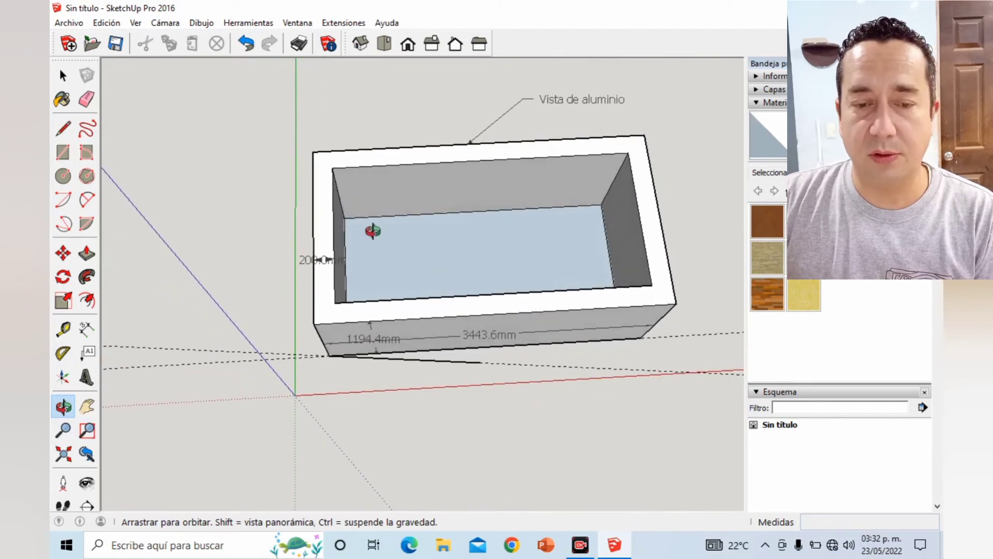
pyautogui.moveTo(457, 229)
pyautogui.mouseDown()
pyautogui.moveTo(481, 229)
pyautogui.moveTo(431, 146)
pyautogui.mouseUp()
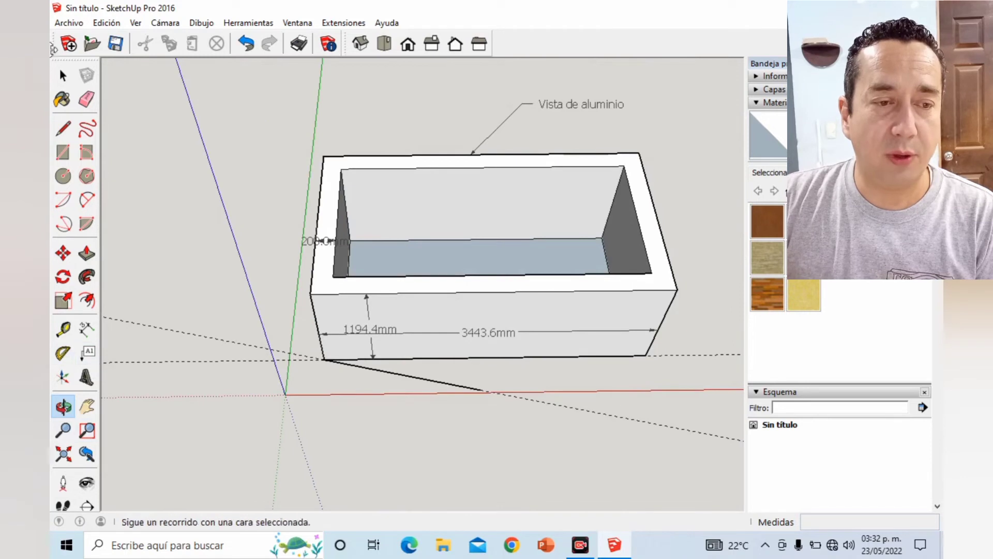
pyautogui.click(63, 75)
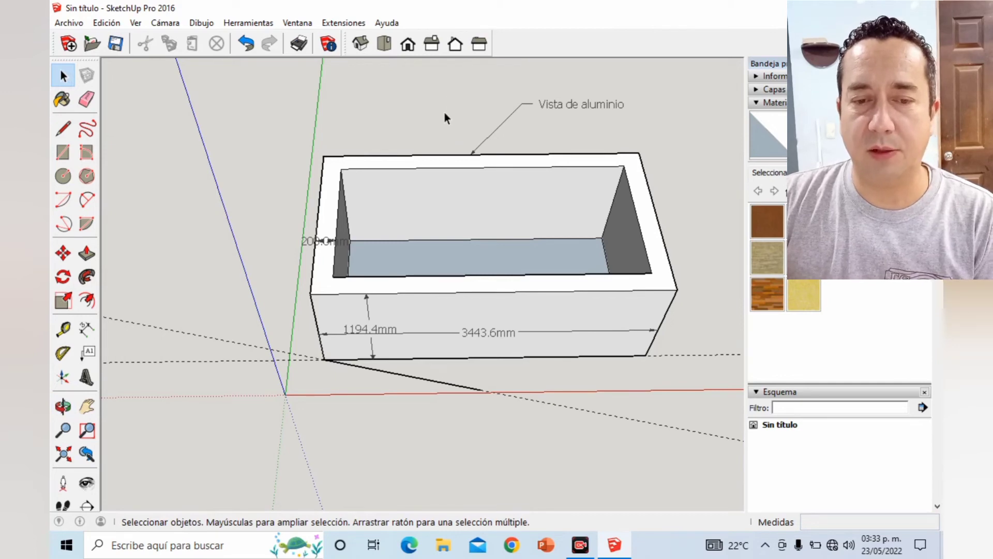
pyautogui.press('o')
pyautogui.moveTo(446, 110)
pyautogui.mouseDown()
pyautogui.moveTo(441, 215)
pyautogui.moveTo(525, 288)
pyautogui.moveTo(588, 129)
pyautogui.moveTo(586, 79)
pyautogui.mouseUp()
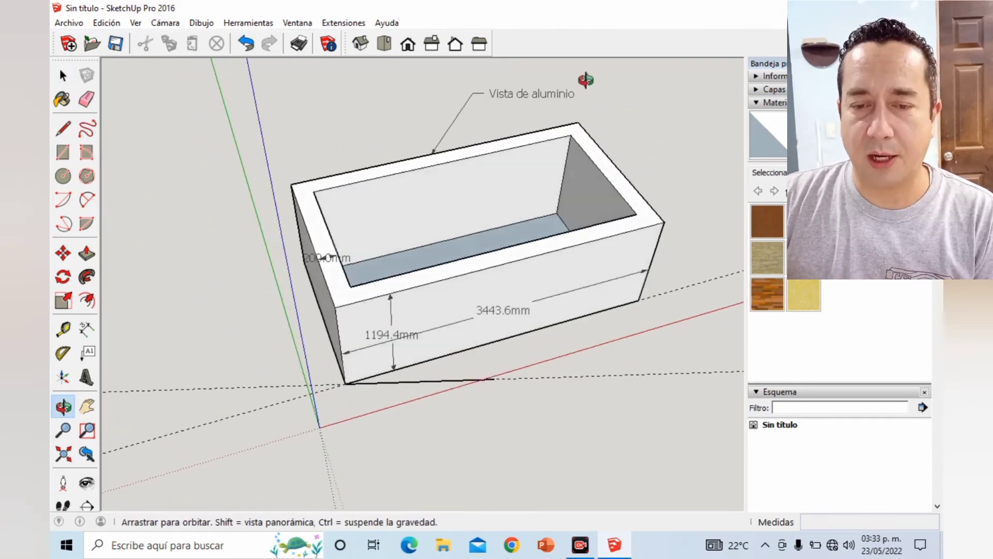
pyautogui.press('space')
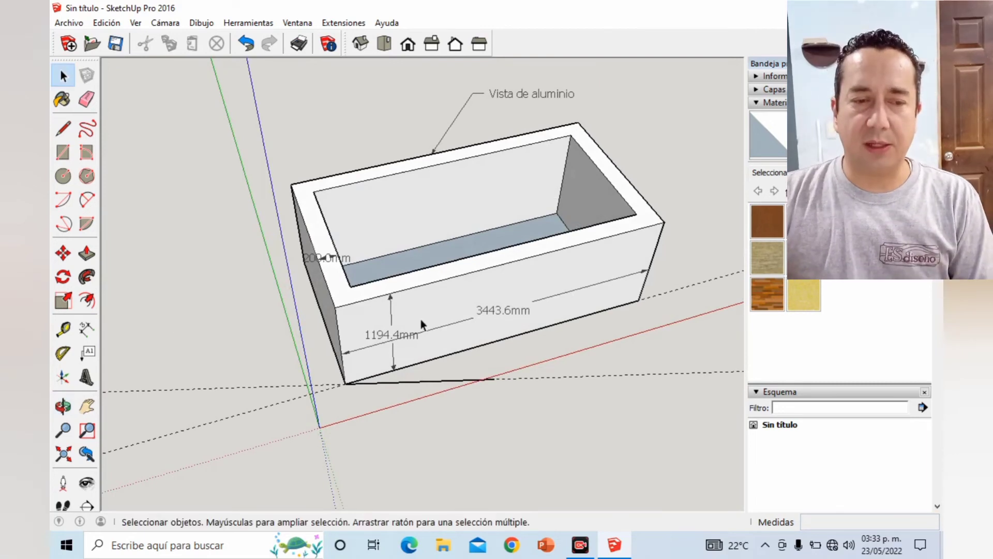
# Draw a 280.2mm-radius circle on the box's long face.
pyautogui.click(61, 176)
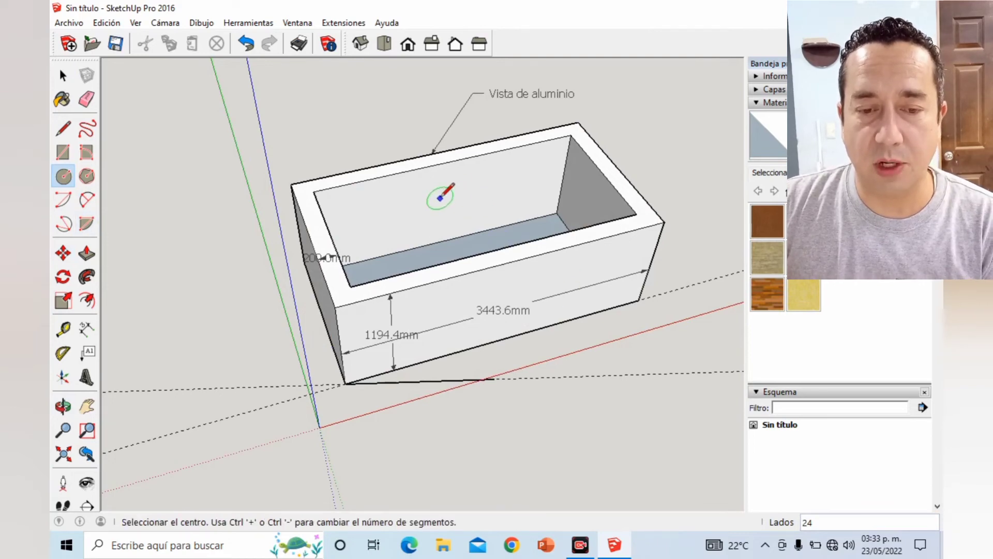
pyautogui.moveTo(439, 199); pyautogui.dragTo(647, 180, button='middle')
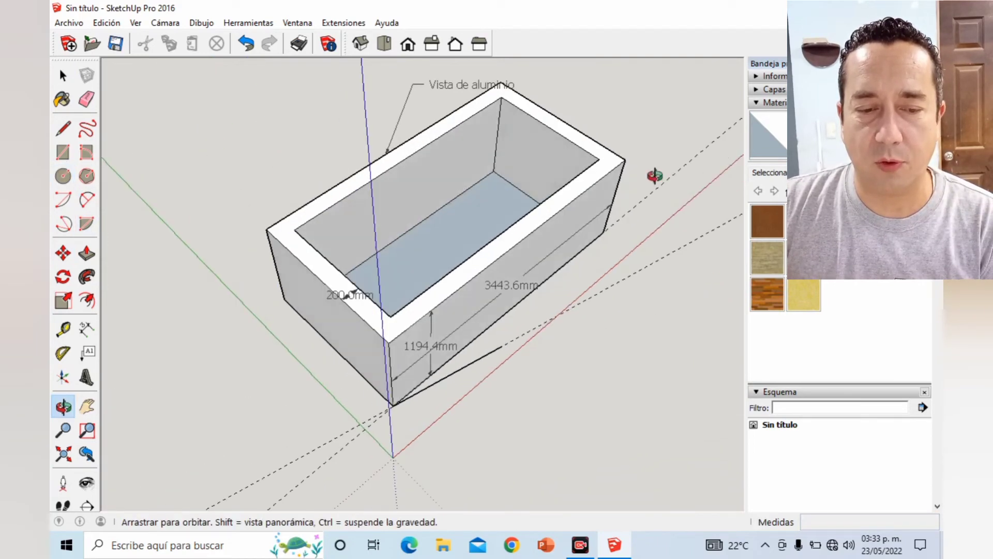
pyautogui.moveTo(288, 284); pyautogui.dragTo(454, 299, button='middle')
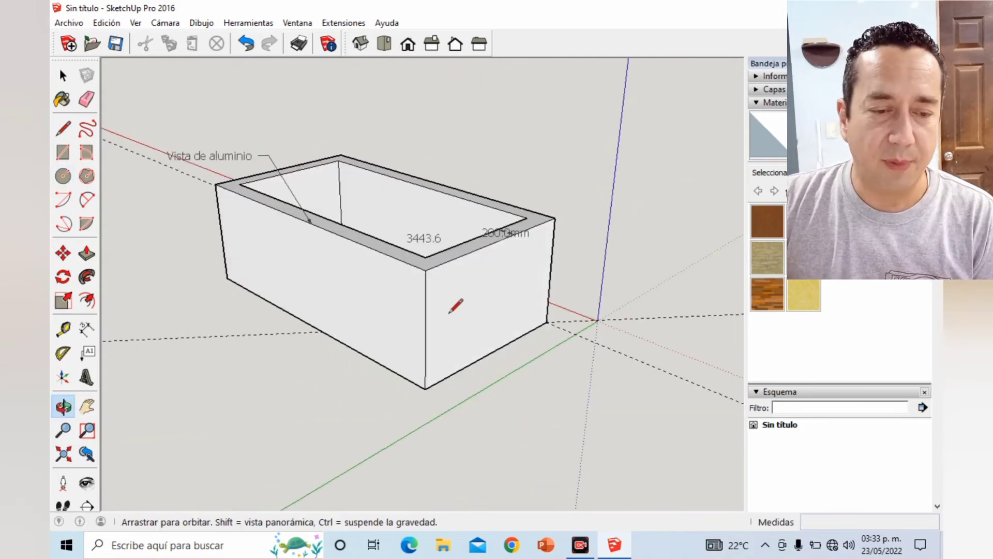
pyautogui.moveTo(248, 264); pyautogui.dragTo(535, 274, button='middle')
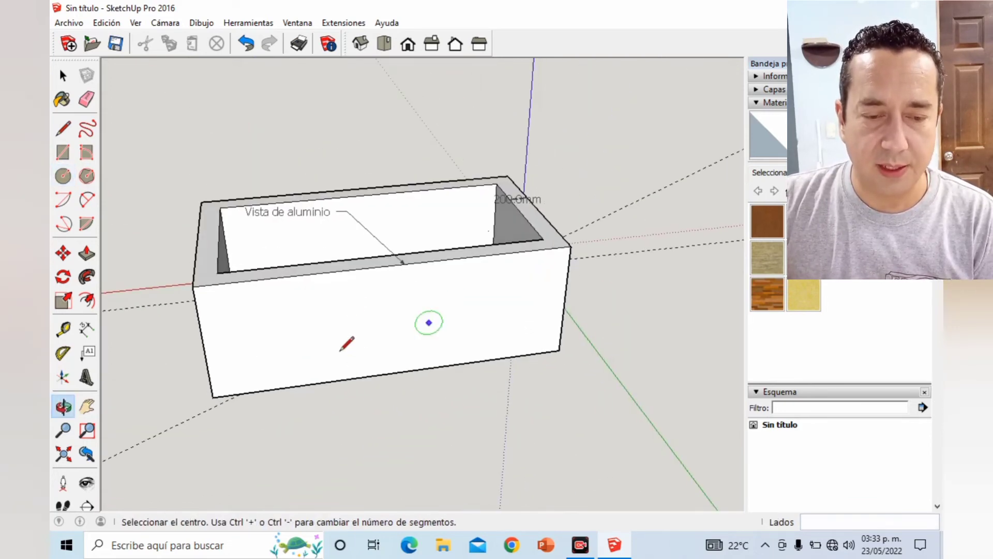
pyautogui.click(355, 308)
pyautogui.click(371, 328)
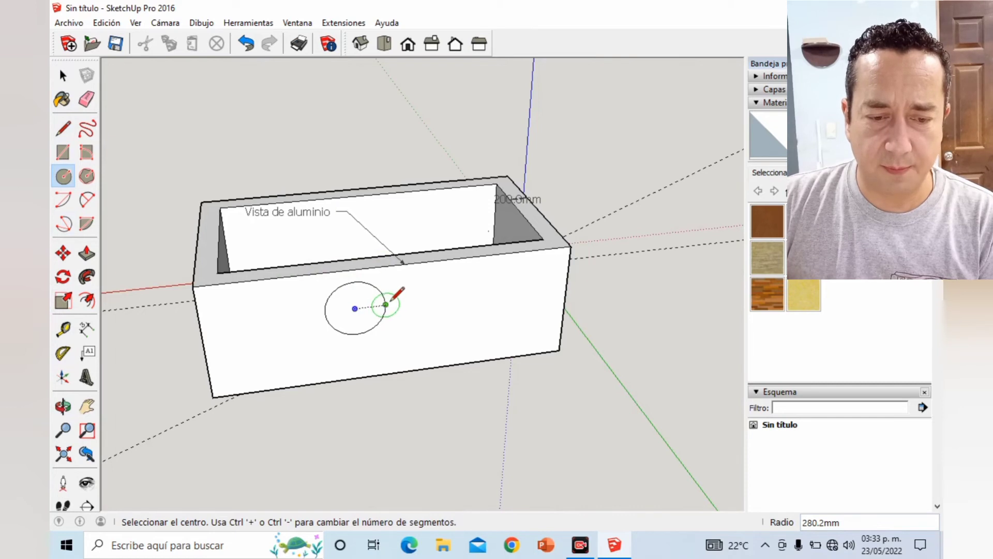
# Reorient the view and begin pulling the box's end face outward, currently 2085.3mm.
pyautogui.click(88, 407)
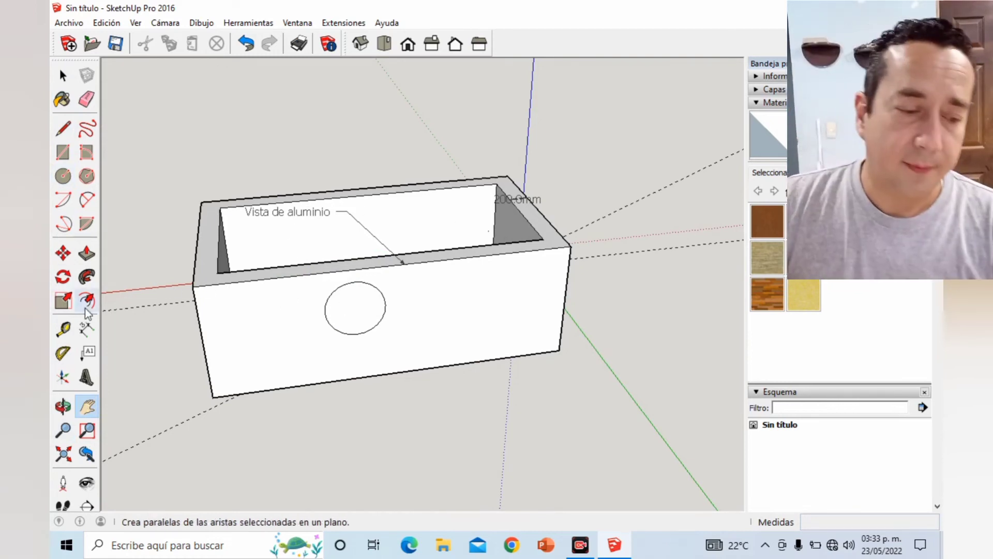
pyautogui.click(58, 409)
pyautogui.moveTo(210, 271)
pyautogui.mouseDown()
pyautogui.moveTo(501, 326)
pyautogui.moveTo(397, 410)
pyautogui.mouseUp()
pyautogui.moveTo(592, 359)
pyautogui.mouseDown()
pyautogui.moveTo(650, 335)
pyautogui.moveTo(274, 306)
pyautogui.moveTo(667, 347)
pyautogui.mouseUp()
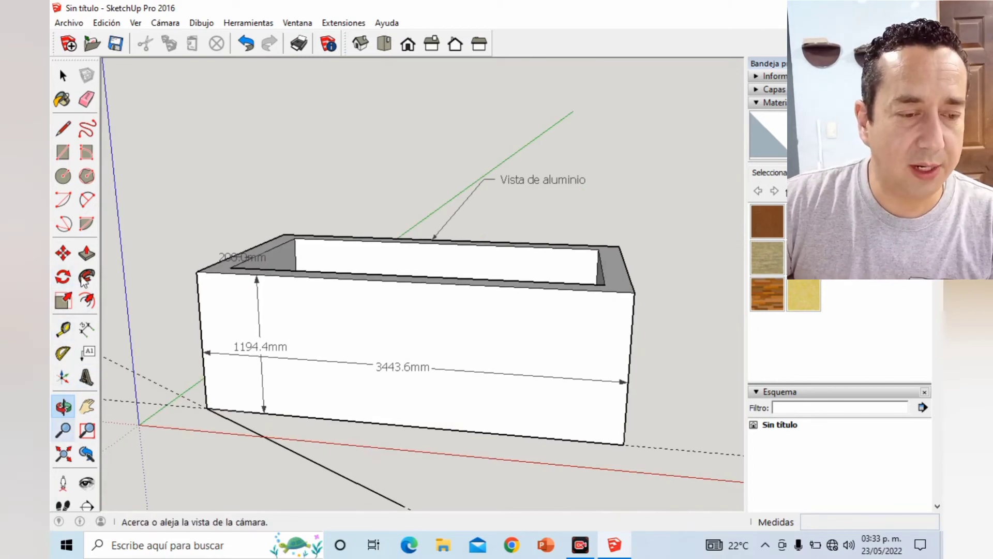
pyautogui.click(86, 253)
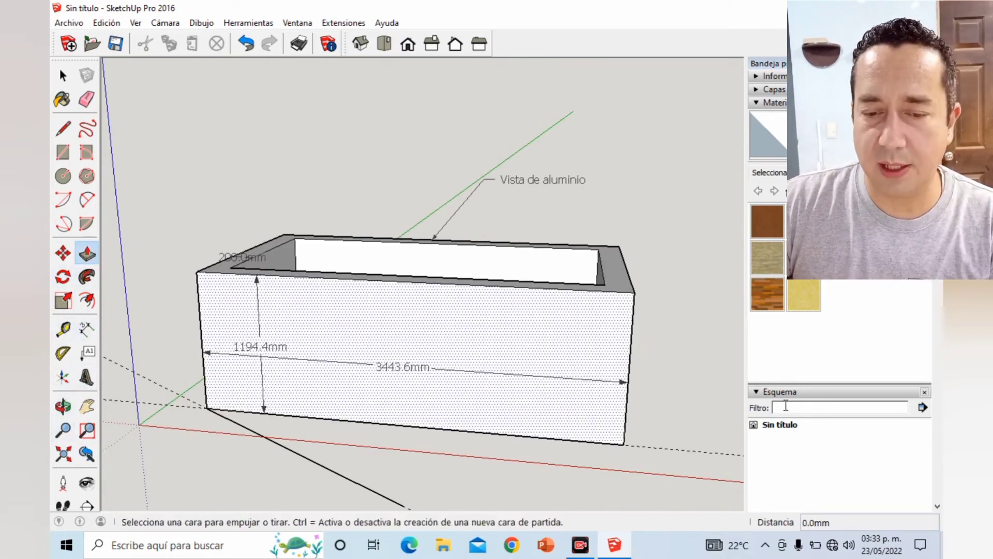
pyautogui.moveTo(553, 320)
pyautogui.mouseDown(button='middle')
pyautogui.moveTo(568, 313)
pyautogui.moveTo(435, 333)
pyautogui.mouseUp(button='middle')
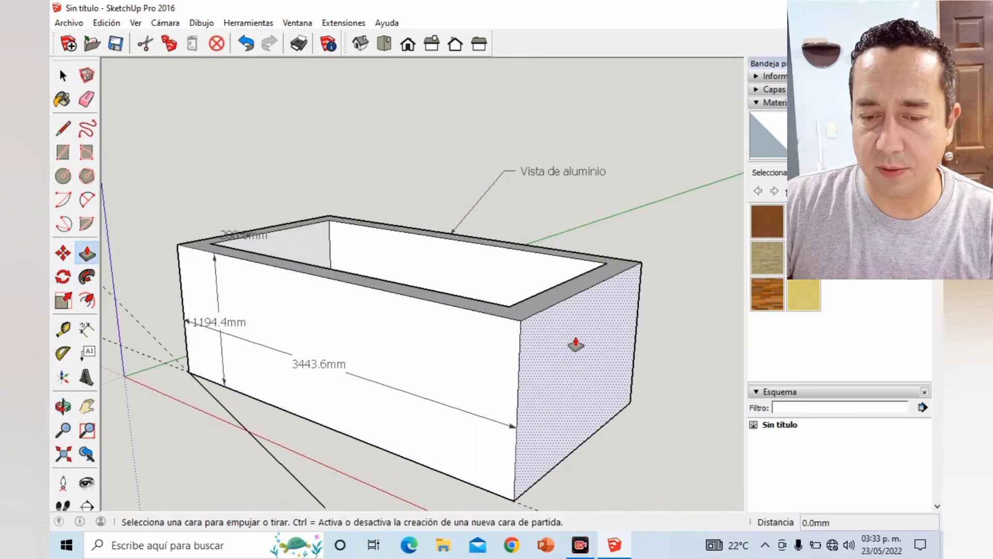
pyautogui.click(641, 369)
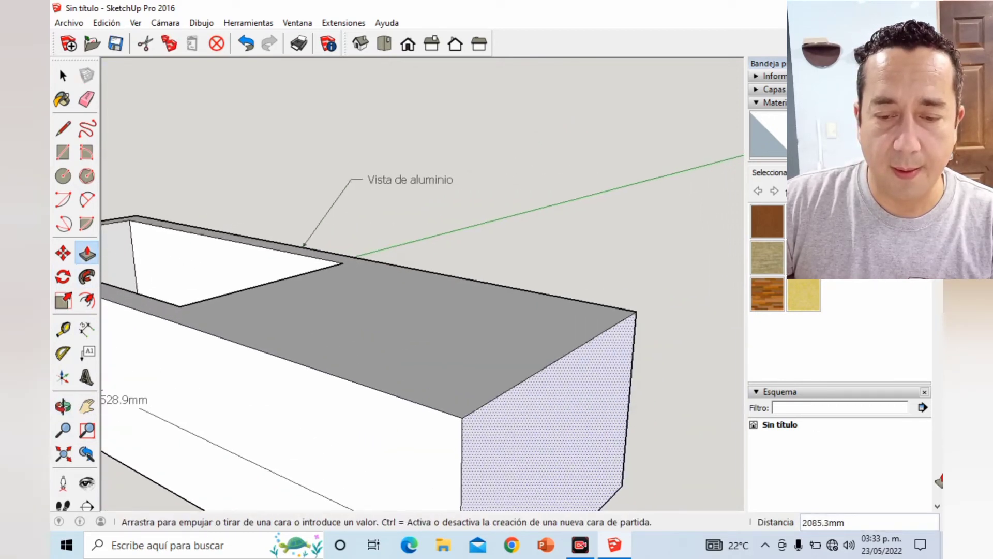
# Commit the 5366.5mm end pull so the box reads 8810.1mm, then pan along it.
pyautogui.click(291, 338)
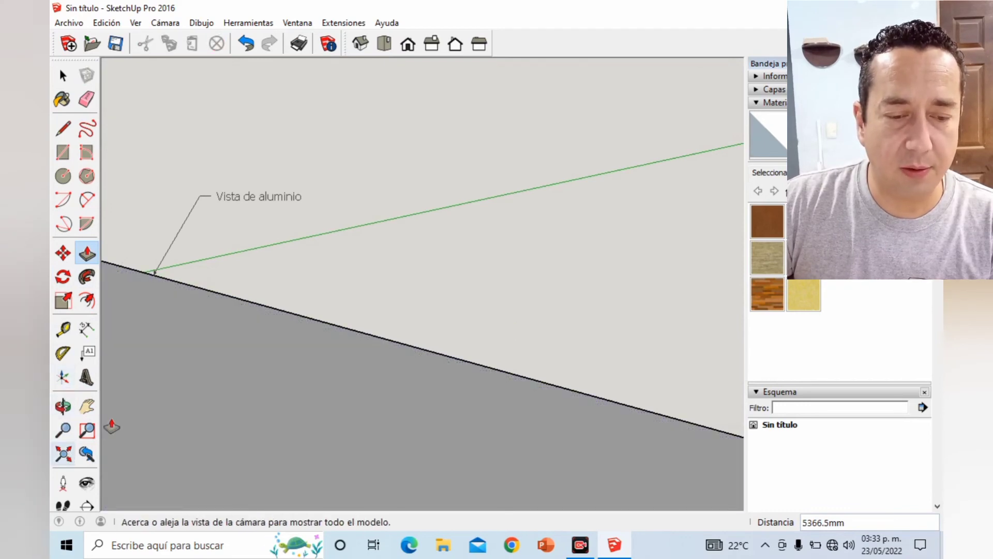
pyautogui.press('Escape')
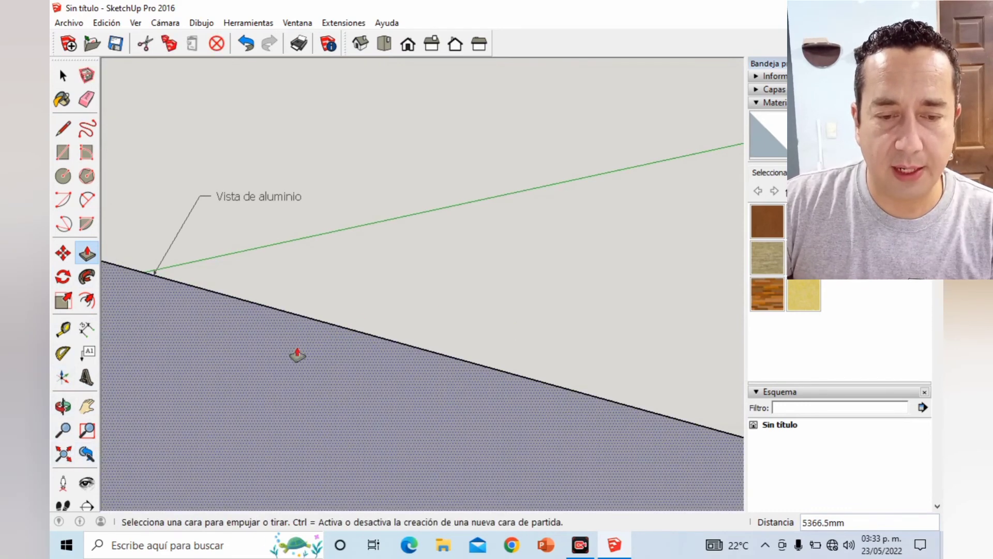
pyautogui.click(87, 406)
pyautogui.moveTo(340, 449); pyautogui.dragTo(492, 228)
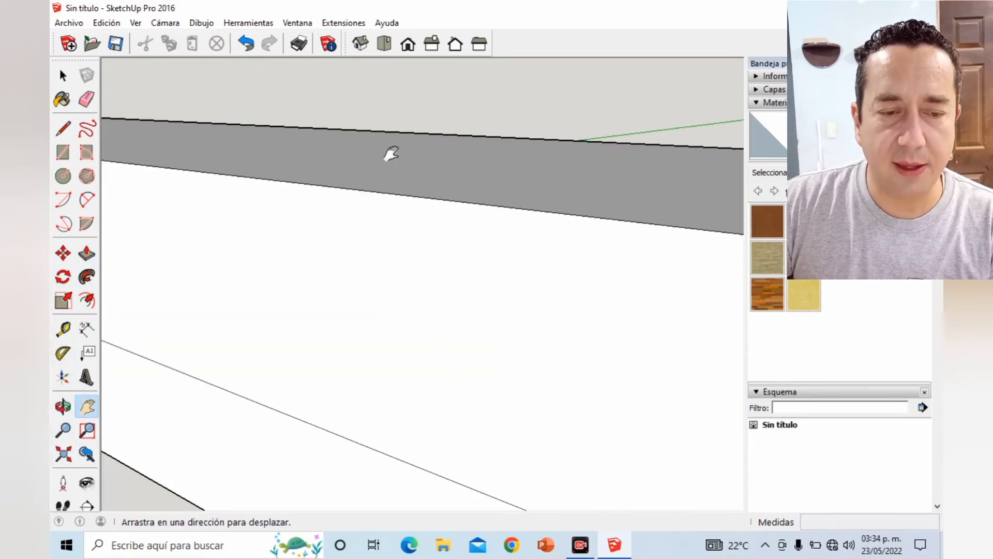
pyautogui.moveTo(397, 304); pyautogui.dragTo(243, 380, button='middle')
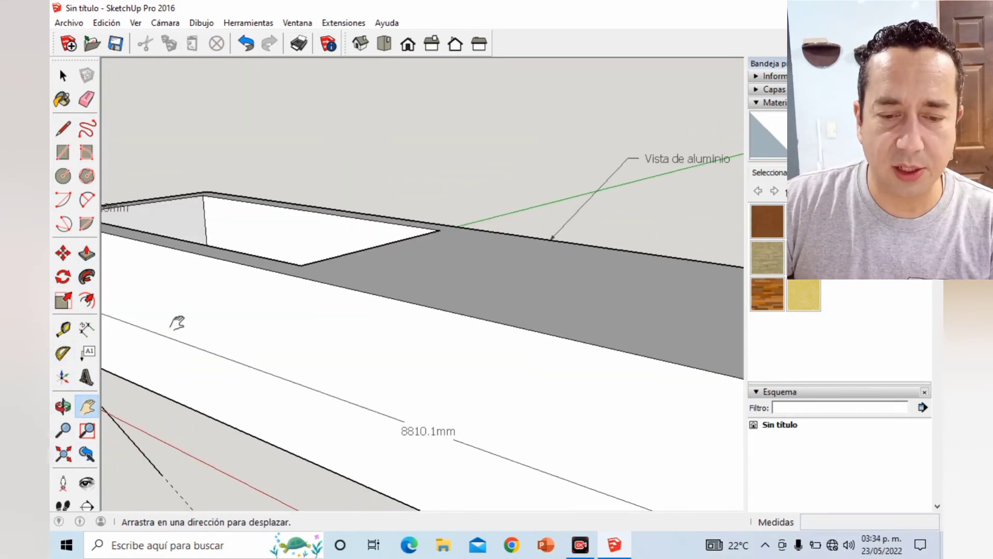
pyautogui.moveTo(177, 323); pyautogui.dragTo(641, 429)
pyautogui.scroll(5, 362, 259)
pyautogui.moveTo(309, 195); pyautogui.dragTo(249, 282)
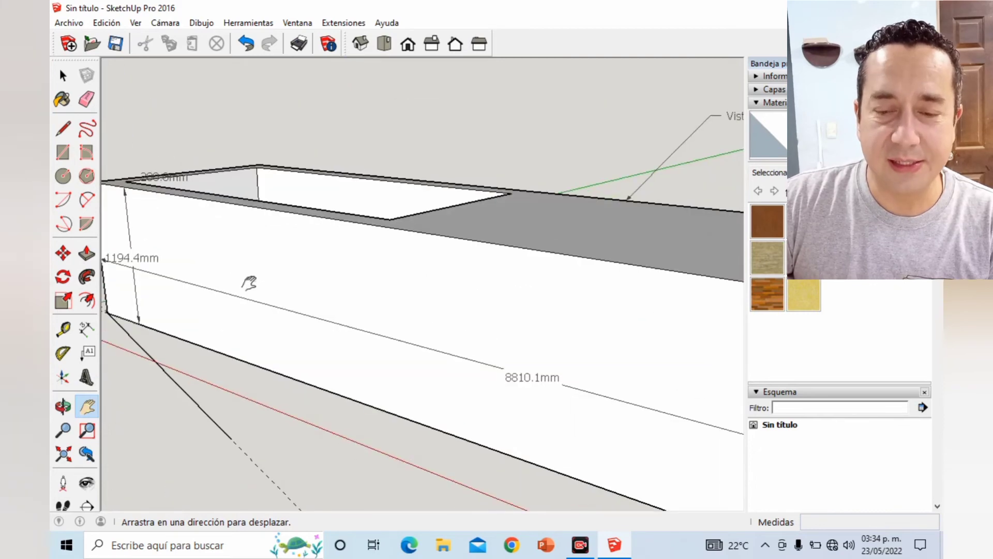
pyautogui.moveTo(716, 359); pyautogui.dragTo(198, 262)
pyautogui.moveTo(605, 361); pyautogui.dragTo(240, 247)
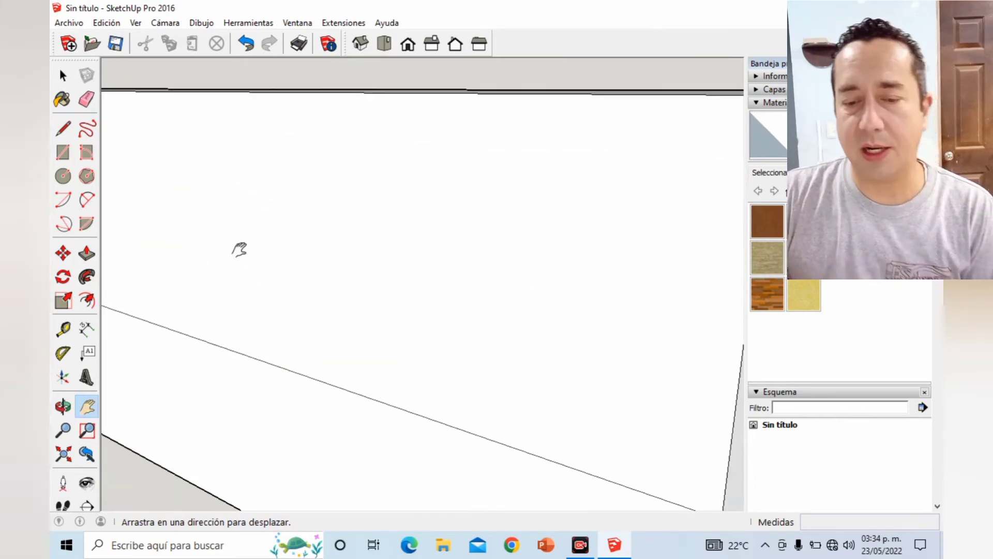
pyautogui.moveTo(639, 348)
pyautogui.mouseDown()
pyautogui.moveTo(402, 318)
pyautogui.moveTo(344, 382)
pyautogui.moveTo(237, 360)
pyautogui.mouseUp()
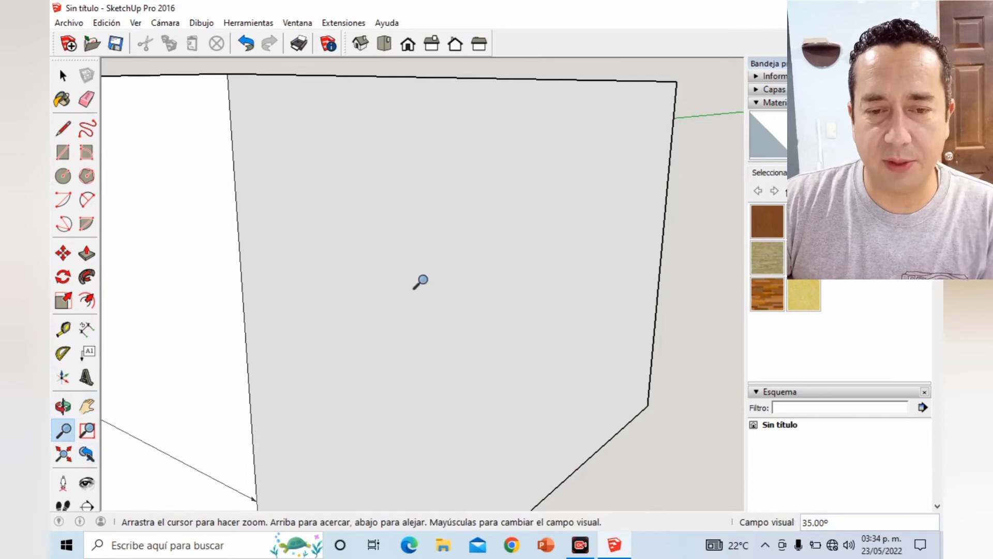
# Zoom in and out on the lengthened box, alternating whole-box views with end-face close-ups.
pyautogui.middleClick(448, 179)
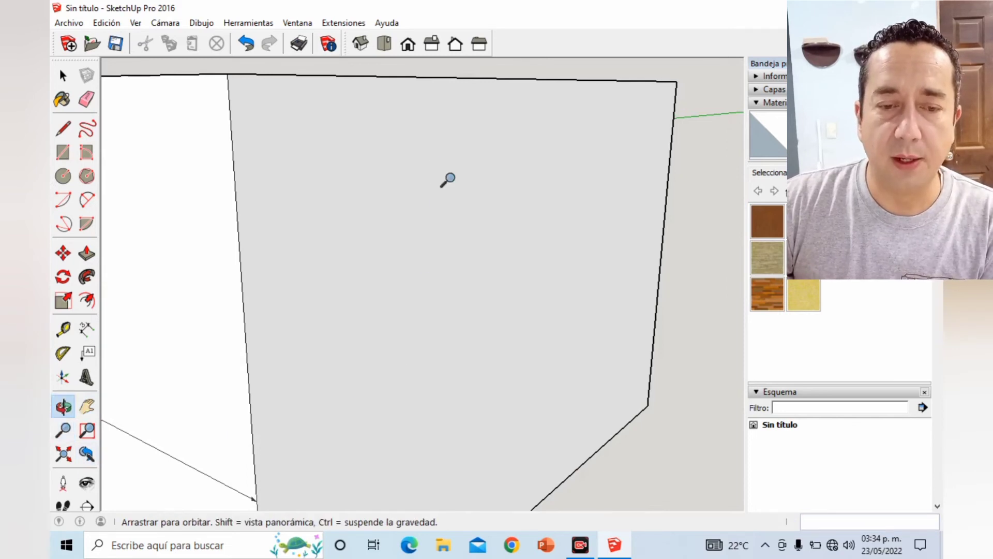
pyautogui.moveTo(385, 168); pyautogui.dragTo(385, 491)
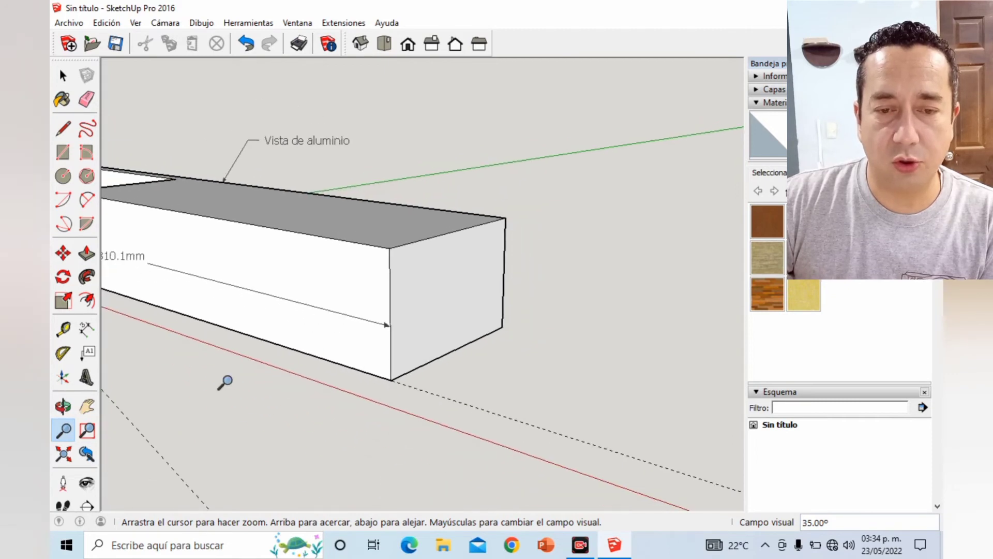
pyautogui.moveTo(481, 434)
pyautogui.mouseDown()
pyautogui.moveTo(467, 393)
pyautogui.moveTo(470, 113)
pyautogui.moveTo(455, 504)
pyautogui.moveTo(439, 473)
pyautogui.moveTo(409, 292)
pyautogui.mouseUp()
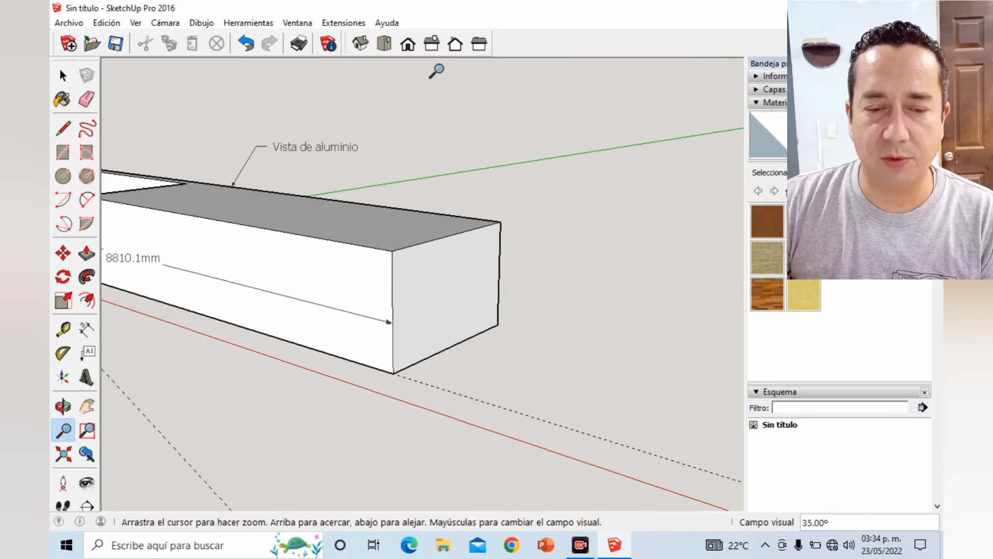
pyautogui.moveTo(436, 70); pyautogui.dragTo(436, 339)
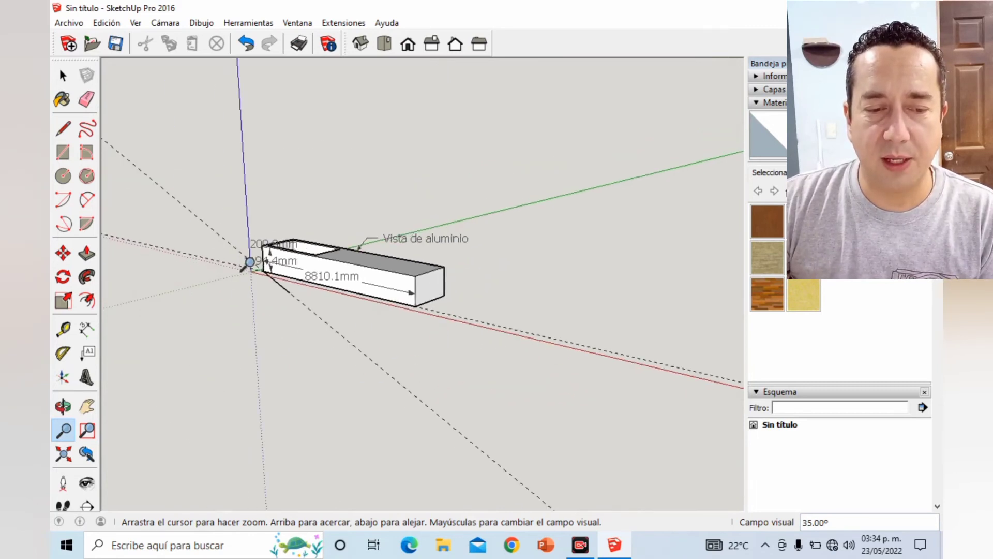
pyautogui.moveTo(236, 263)
pyautogui.mouseDown()
pyautogui.moveTo(231, 93)
pyautogui.moveTo(233, 318)
pyautogui.moveTo(235, 85)
pyautogui.mouseUp()
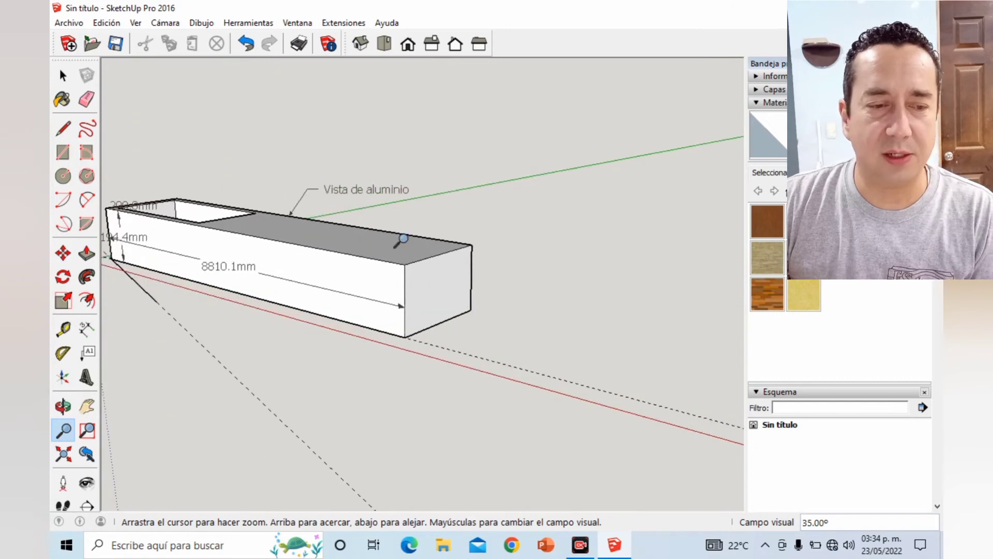
pyautogui.moveTo(185, 241)
pyautogui.mouseDown()
pyautogui.moveTo(217, 336)
pyautogui.moveTo(218, 406)
pyautogui.moveTo(217, 155)
pyautogui.moveTo(655, 258)
pyautogui.mouseUp()
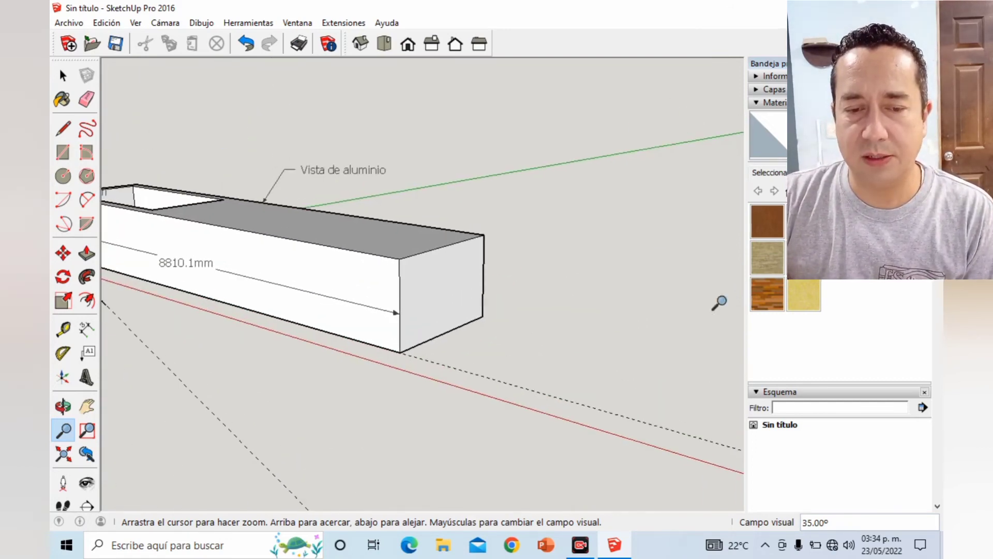
pyautogui.moveTo(721, 304)
pyautogui.mouseDown()
pyautogui.moveTo(721, 437)
pyautogui.moveTo(721, 116)
pyautogui.moveTo(719, 306)
pyautogui.mouseUp()
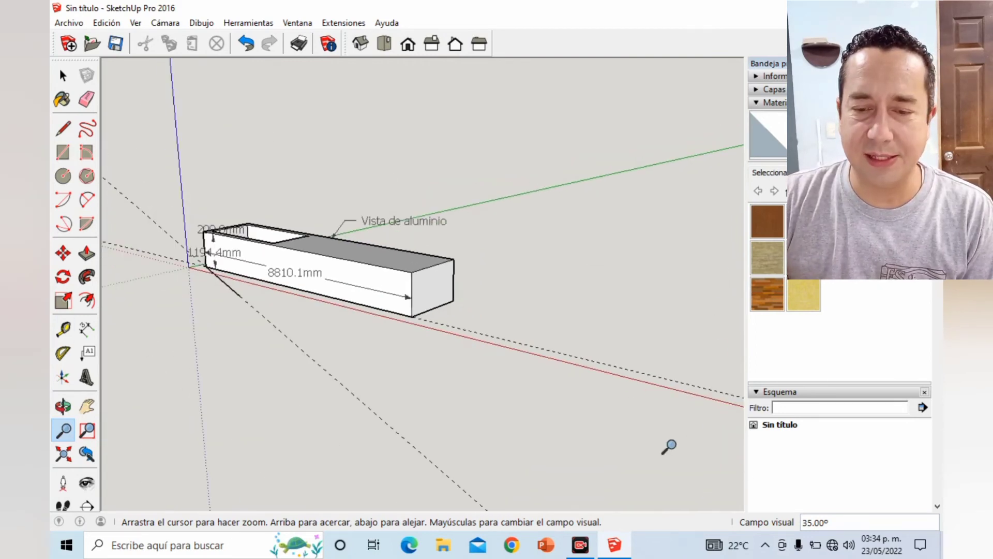
pyautogui.moveTo(711, 450)
pyautogui.mouseDown()
pyautogui.moveTo(700, 60)
pyautogui.moveTo(625, 252)
pyautogui.moveTo(400, 310)
pyautogui.mouseUp()
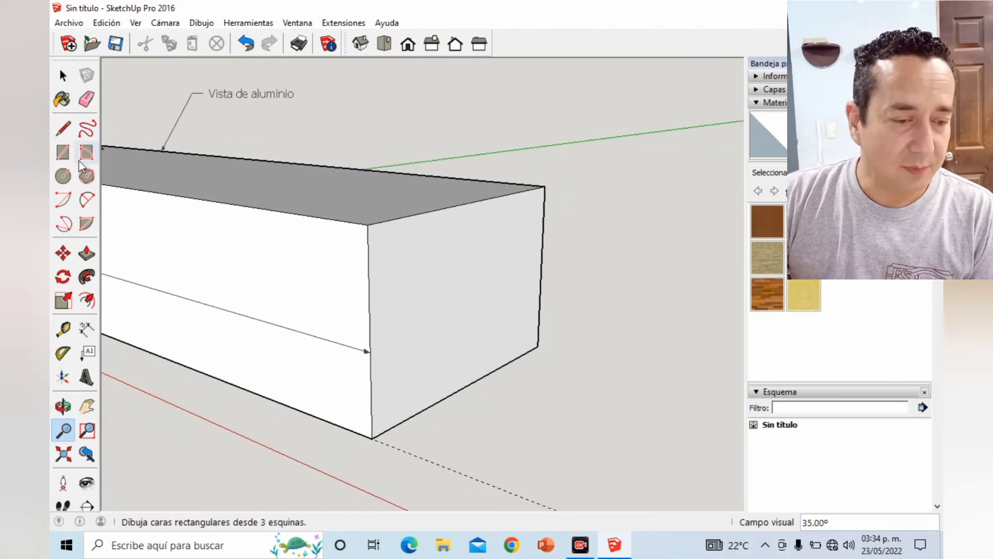
# Pan toward the box's open left end and zoom in and out on it.
pyautogui.click(87, 406)
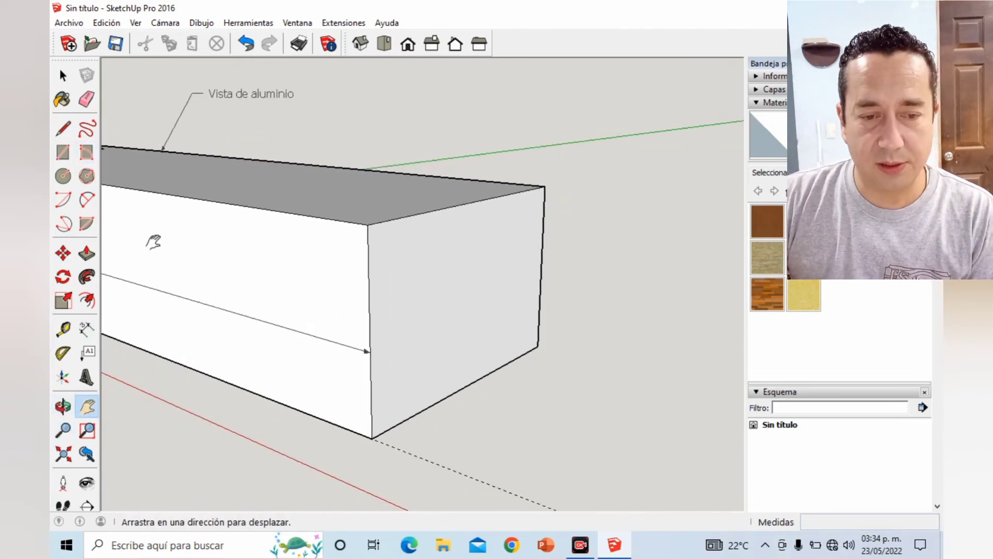
pyautogui.moveTo(153, 241); pyautogui.dragTo(594, 333)
pyautogui.moveTo(259, 255)
pyautogui.mouseDown()
pyautogui.moveTo(549, 333)
pyautogui.moveTo(407, 308)
pyautogui.mouseUp()
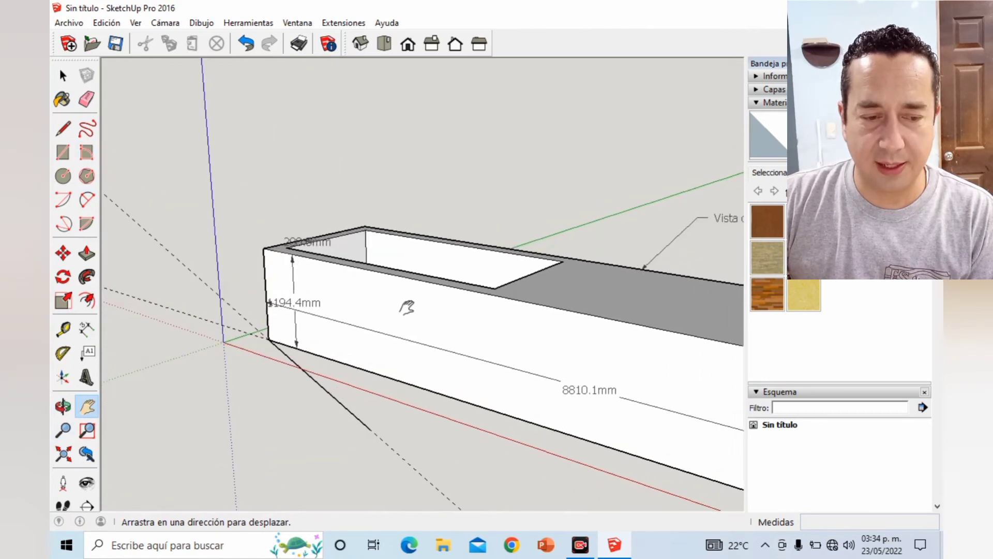
pyautogui.click(64, 429)
pyautogui.moveTo(427, 434); pyautogui.dragTo(428, 116)
pyautogui.moveTo(428, 290); pyautogui.dragTo(427, 462)
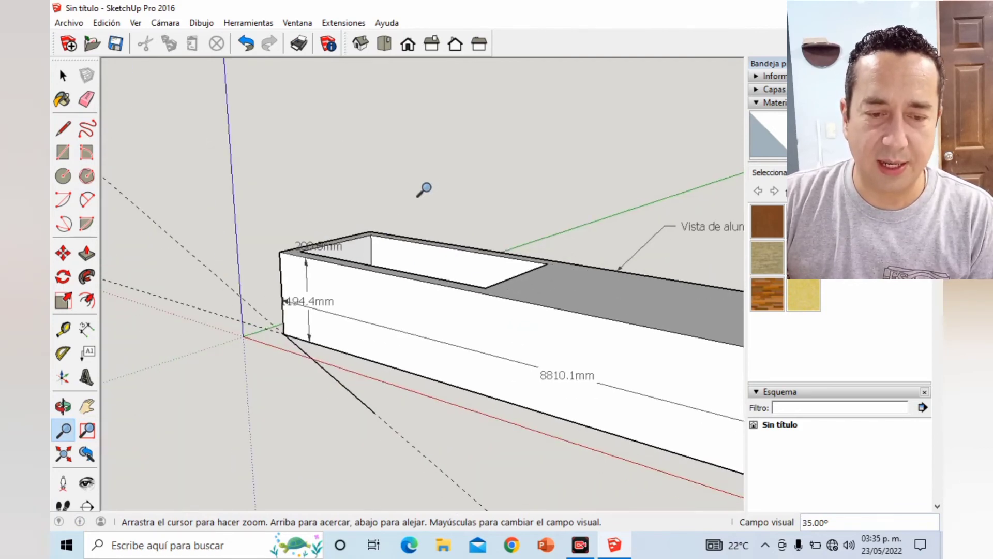
# Wheel-zoom in and out on the box, returning to the Select tool.
pyautogui.scroll(1, 406, 227)
pyautogui.scroll(2, 406, 226)
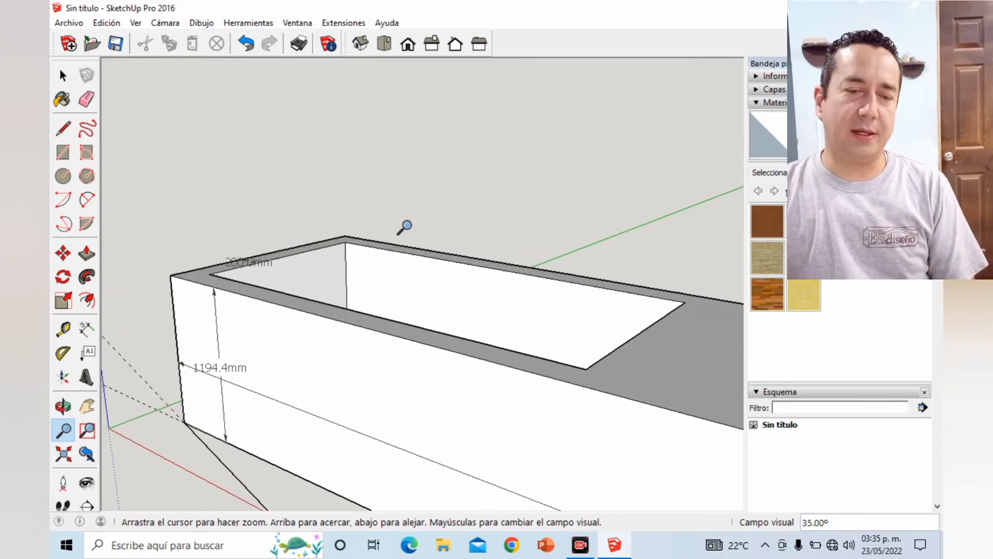
pyautogui.scroll(1, 406, 226)
pyautogui.scroll(1, 406, 227)
pyautogui.scroll(-2, 406, 226)
pyautogui.scroll(-1, 406, 226)
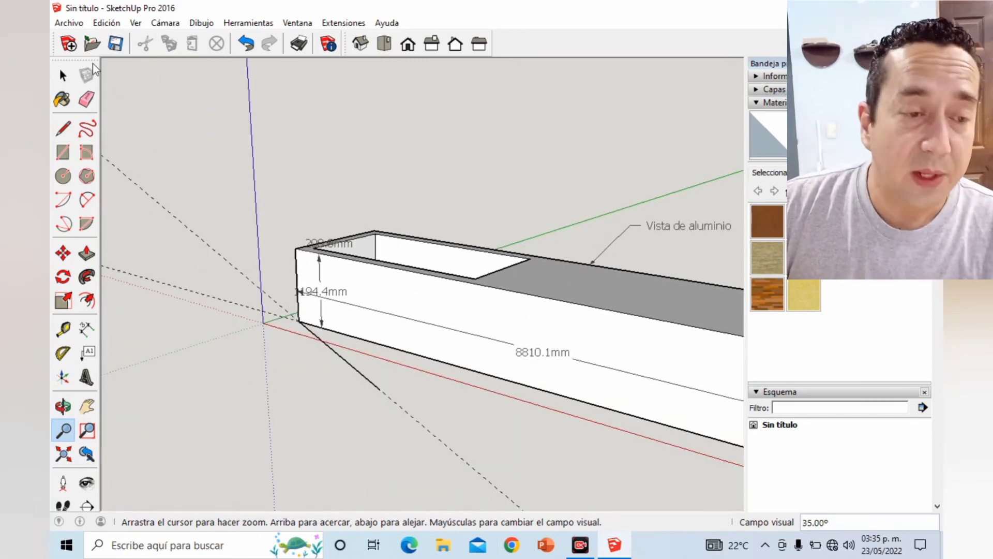
pyautogui.click(63, 76)
pyautogui.scroll(-1, 470, 247)
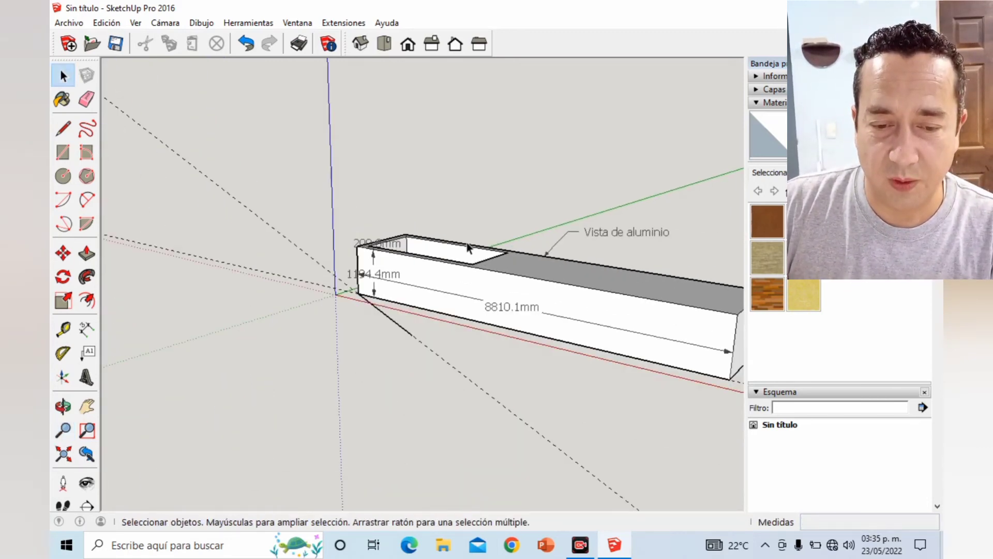
pyautogui.scroll(-2, 466, 242)
pyautogui.scroll(2, 458, 268)
pyautogui.scroll(2, 457, 243)
pyautogui.scroll(-2, 458, 248)
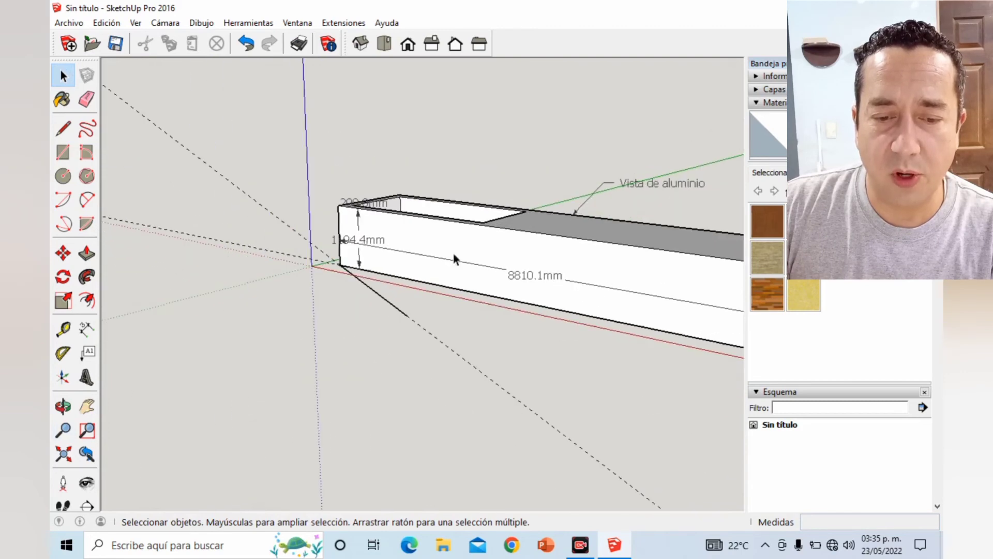
pyautogui.scroll(-1, 454, 254)
pyautogui.scroll(2, 453, 253)
pyautogui.scroll(1, 452, 247)
pyautogui.scroll(-2, 453, 252)
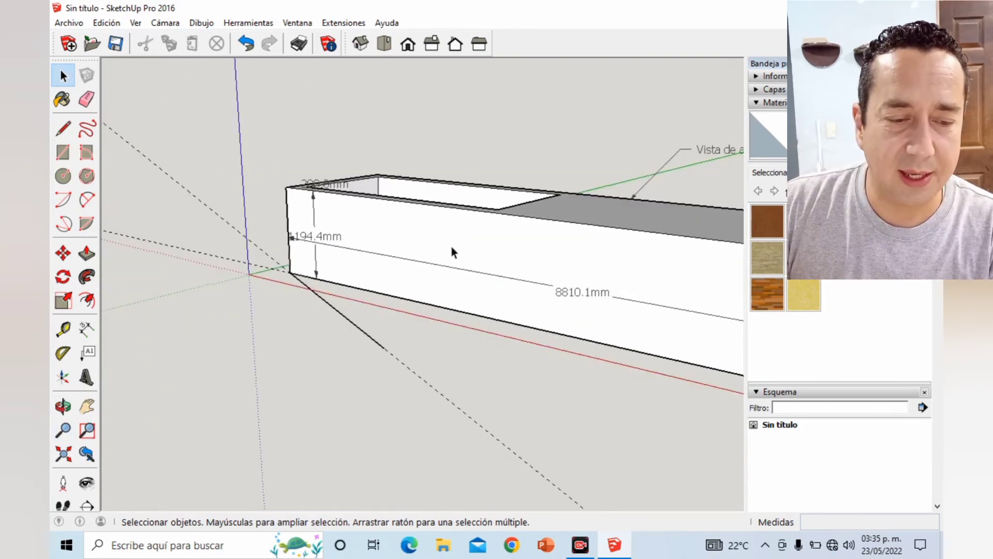
pyautogui.scroll(1, 453, 252)
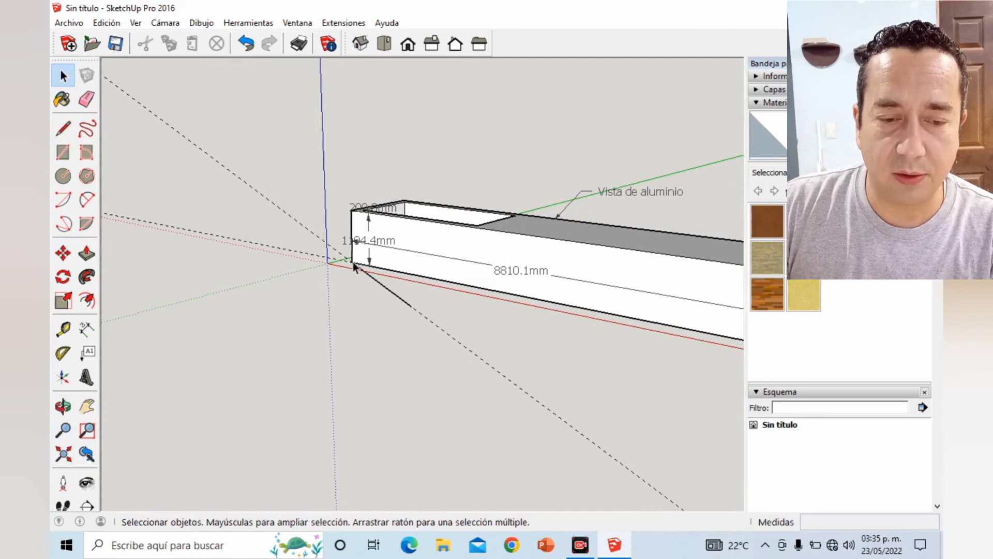
# Keep wheel-zooming in and out, ending with the whole box in view.
pyautogui.scroll(1, 353, 262)
pyautogui.scroll(1, 353, 261)
pyautogui.scroll(1, 353, 259)
pyautogui.scroll(1, 353, 259)
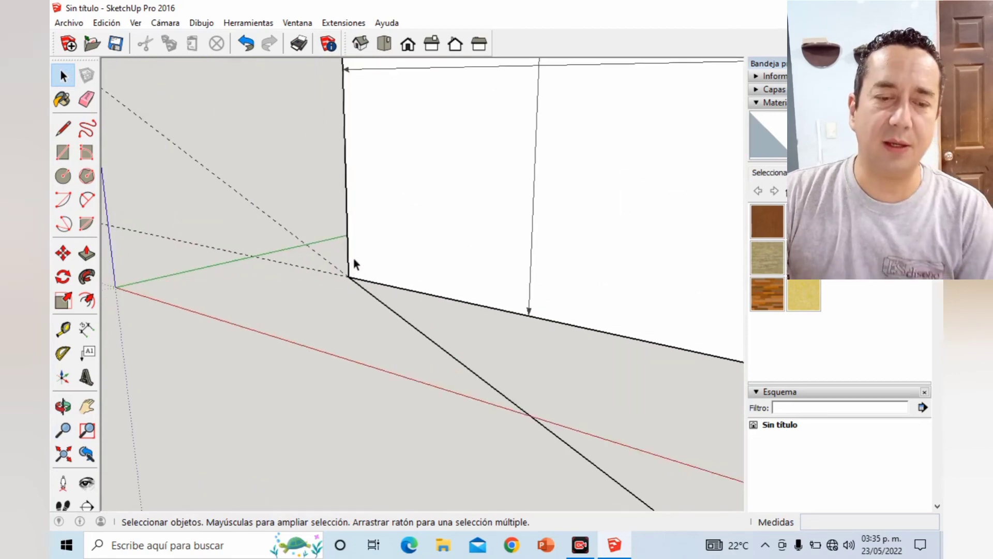
pyautogui.scroll(1, 352, 262)
pyautogui.scroll(-1, 352, 263)
pyautogui.scroll(-1, 350, 262)
pyautogui.scroll(-1, 349, 266)
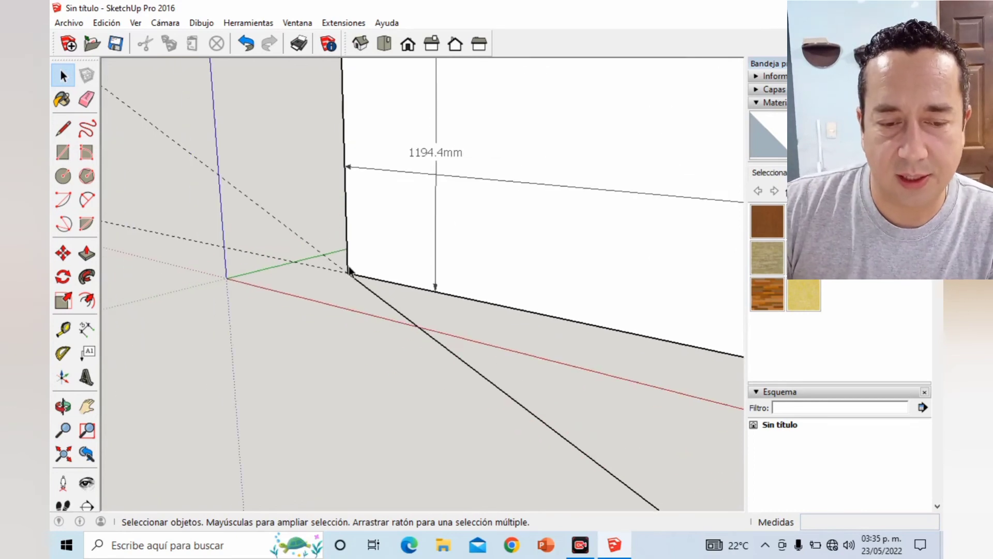
pyautogui.scroll(-1, 349, 268)
pyautogui.scroll(-2, 349, 268)
pyautogui.scroll(-1, 349, 266)
pyautogui.scroll(-1, 349, 266)
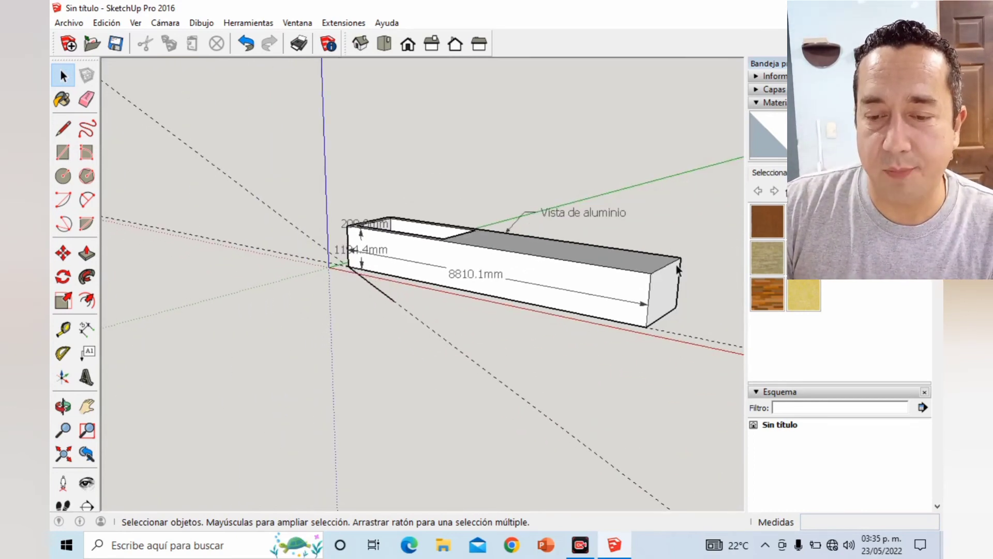
pyautogui.scroll(1, 676, 265)
pyautogui.scroll(1, 676, 265)
pyautogui.scroll(2, 678, 264)
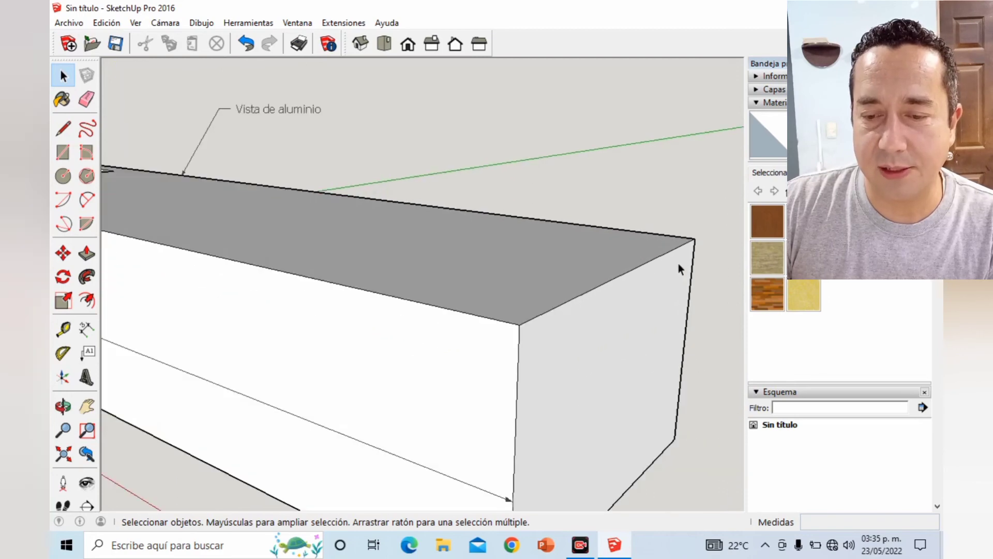
pyautogui.scroll(2, 678, 263)
pyautogui.scroll(2, 678, 262)
pyautogui.scroll(-1, 679, 263)
pyautogui.scroll(-2, 679, 262)
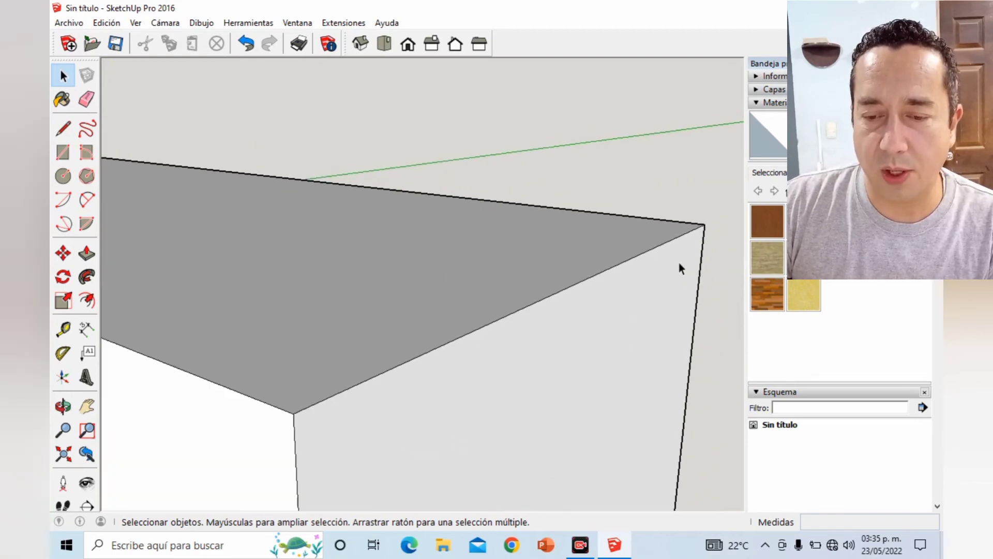
pyautogui.scroll(-3, 678, 262)
pyautogui.scroll(-2, 676, 262)
pyautogui.scroll(-2, 675, 261)
pyautogui.scroll(-1, 672, 262)
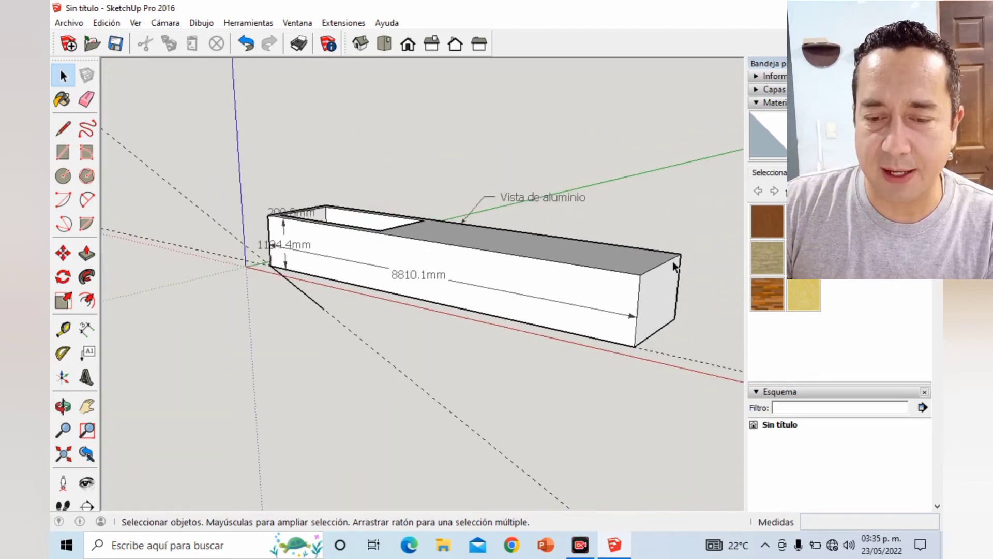
pyautogui.scroll(-1, 673, 262)
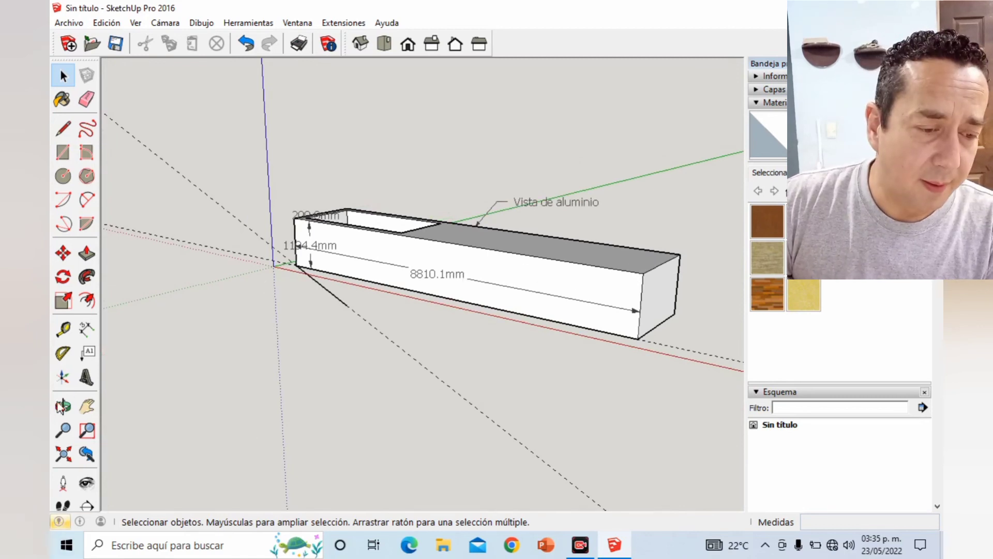
# Zoom Window onto the box's left end, then onto the inner corner of its rim.
pyautogui.click(91, 436)
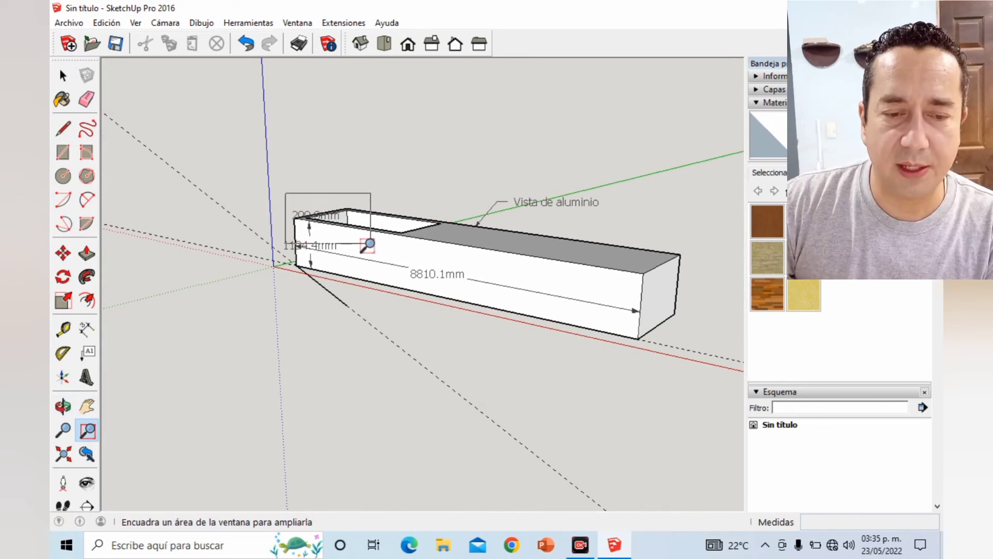
pyautogui.moveTo(285, 192); pyautogui.dragTo(370, 251)
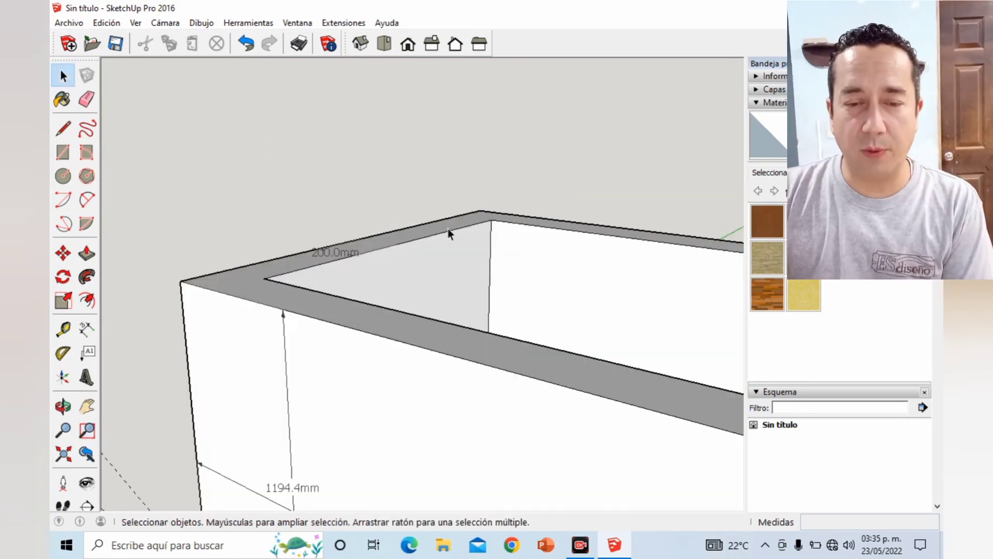
pyautogui.click(96, 426)
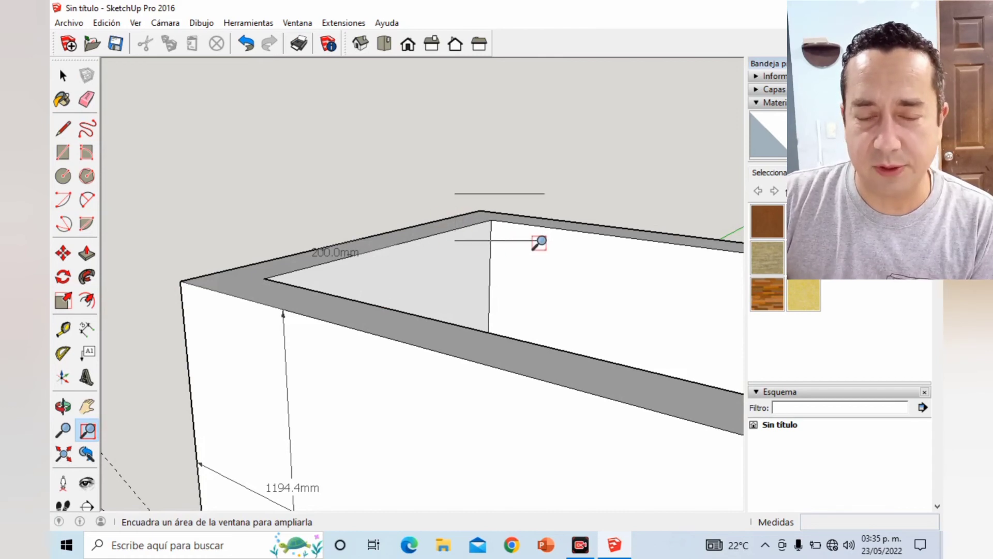
pyautogui.moveTo(541, 241); pyautogui.dragTo(542, 241)
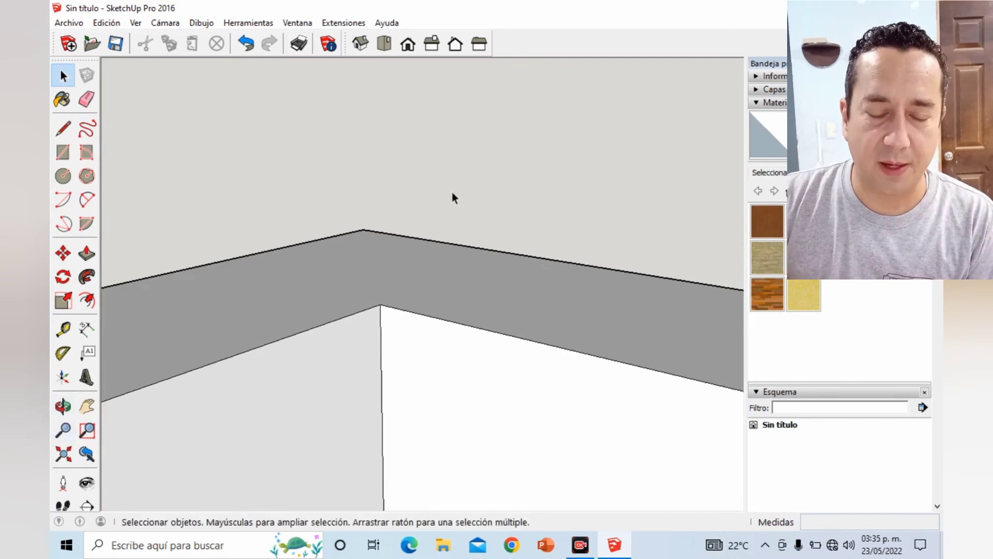
# Cycle through Isométrica, Planta, Frontal, Derecha, Atrás and Izquierda views, then orbit slightly.
pyautogui.click(361, 44)
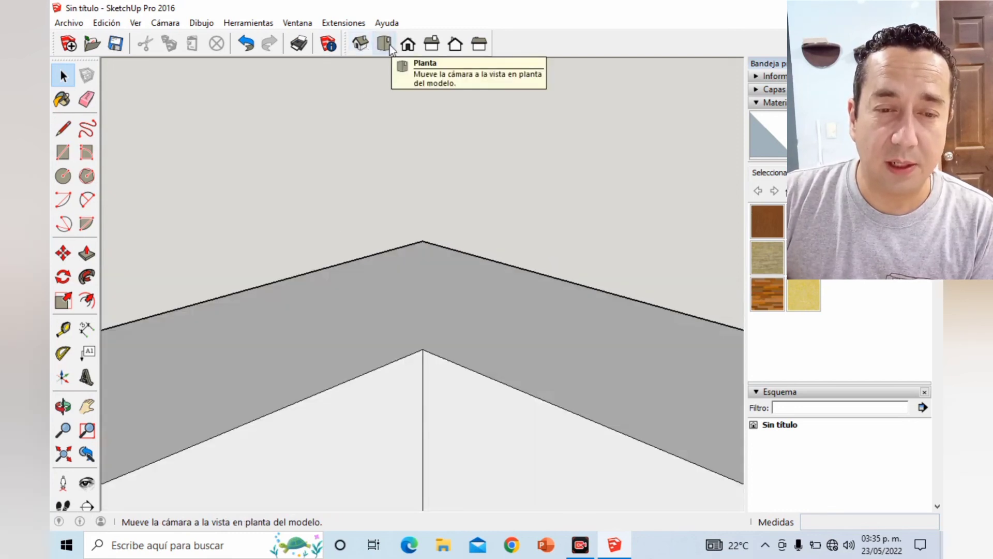
pyautogui.click(384, 44)
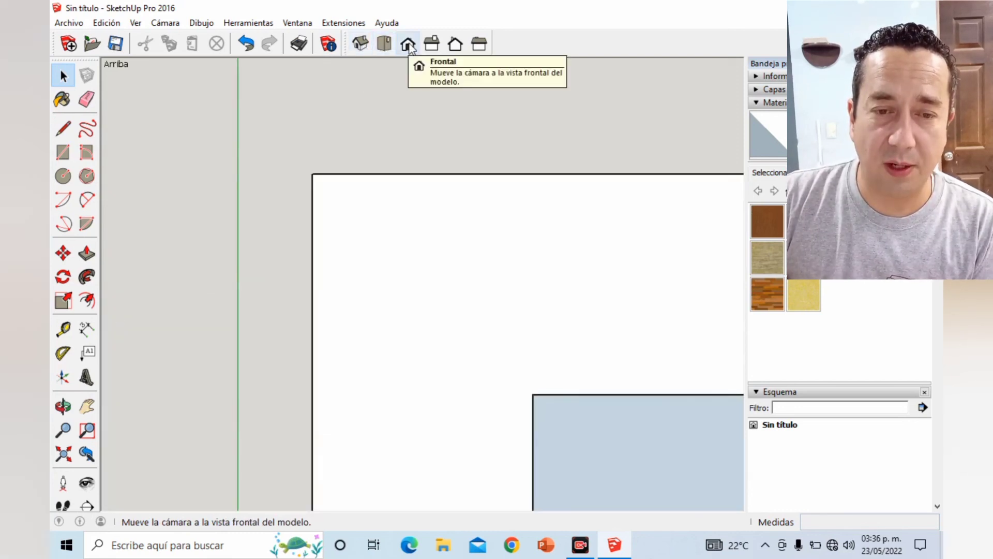
pyautogui.click(409, 44)
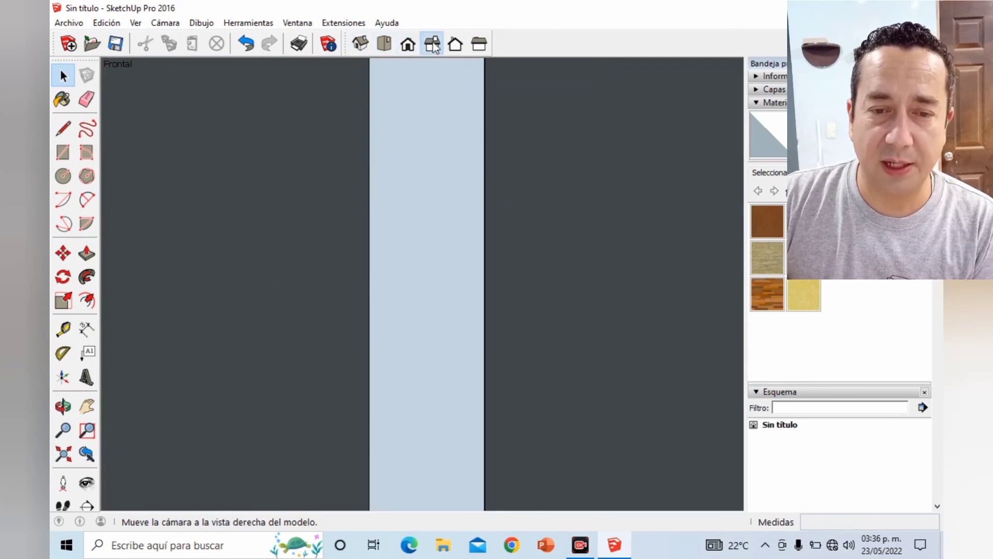
pyautogui.click(431, 44)
pyautogui.click(455, 43)
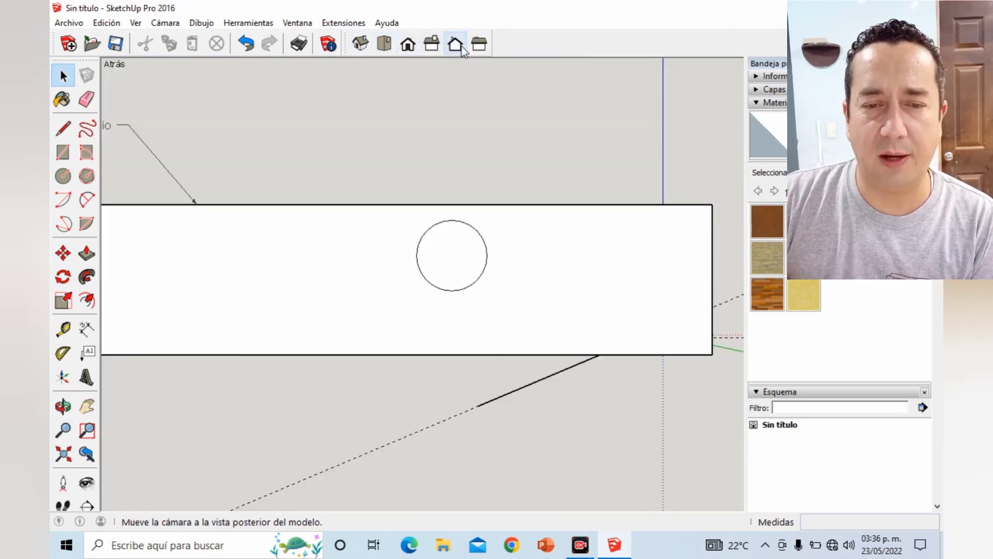
pyautogui.click(477, 46)
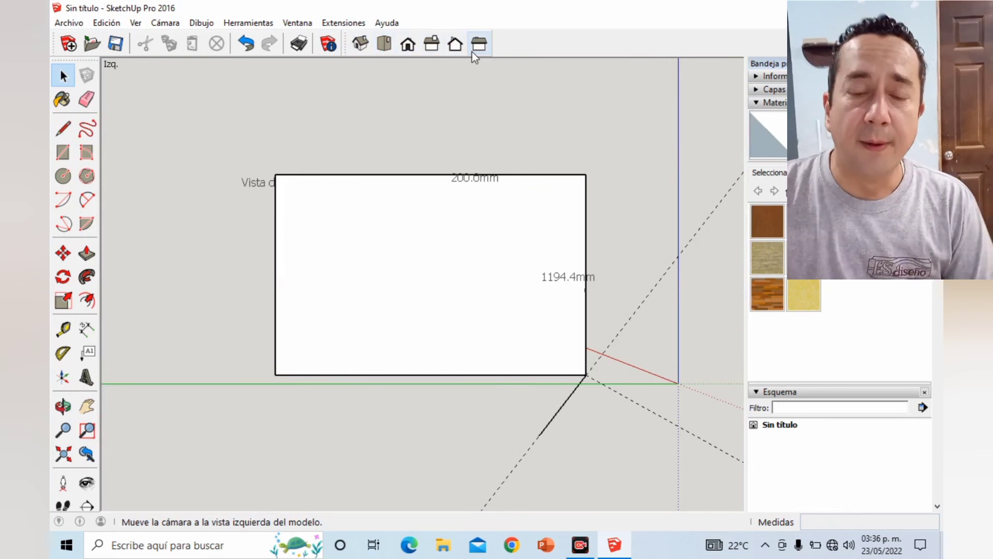
pyautogui.moveTo(432, 222); pyautogui.dragTo(387, 364, button='middle')
pyautogui.scroll(-2, 381, 345)
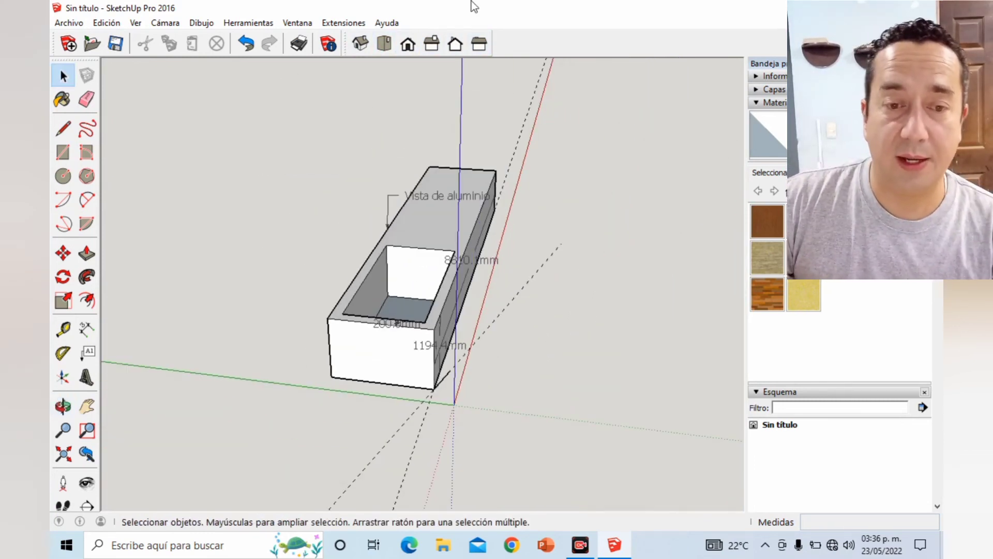
# Step from Isométrica through Planta, Frontal, Derecha and Atrás views, ending on Izquierda.
pyautogui.click(359, 46)
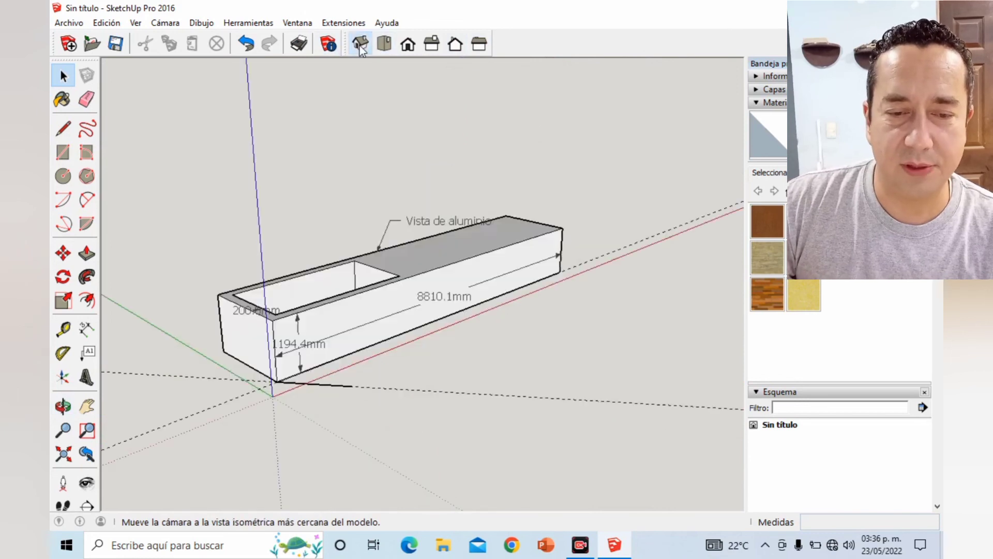
pyautogui.click(388, 48)
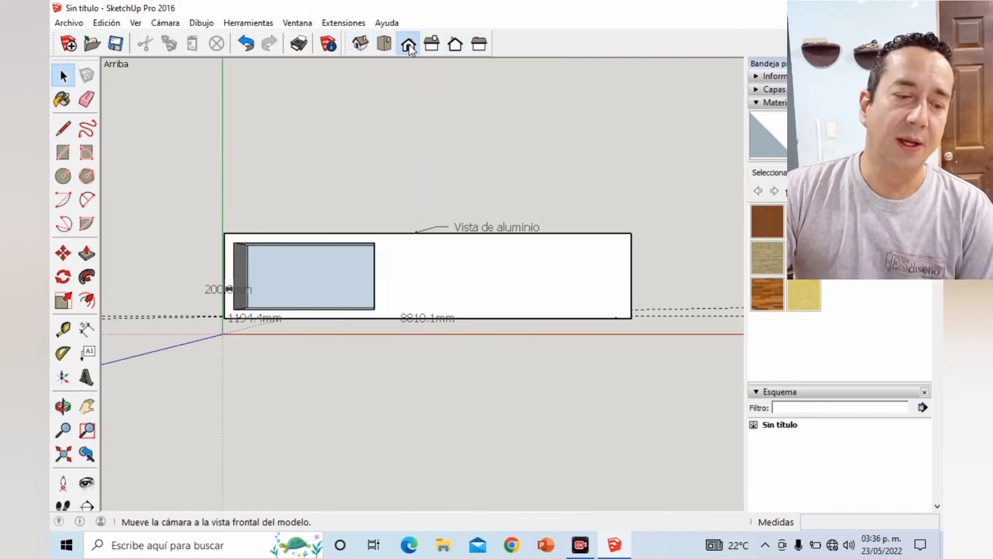
pyautogui.click(408, 44)
pyautogui.click(433, 47)
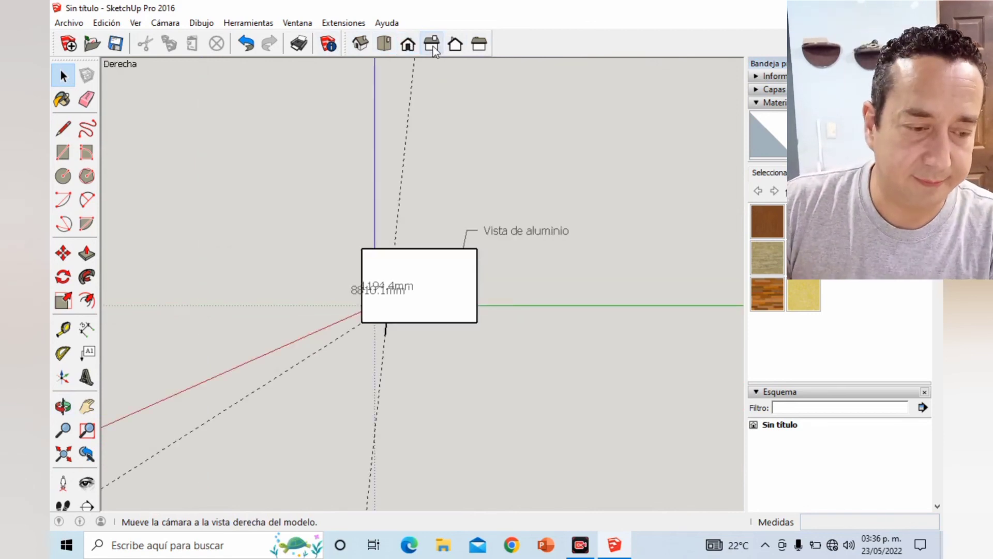
pyautogui.click(456, 46)
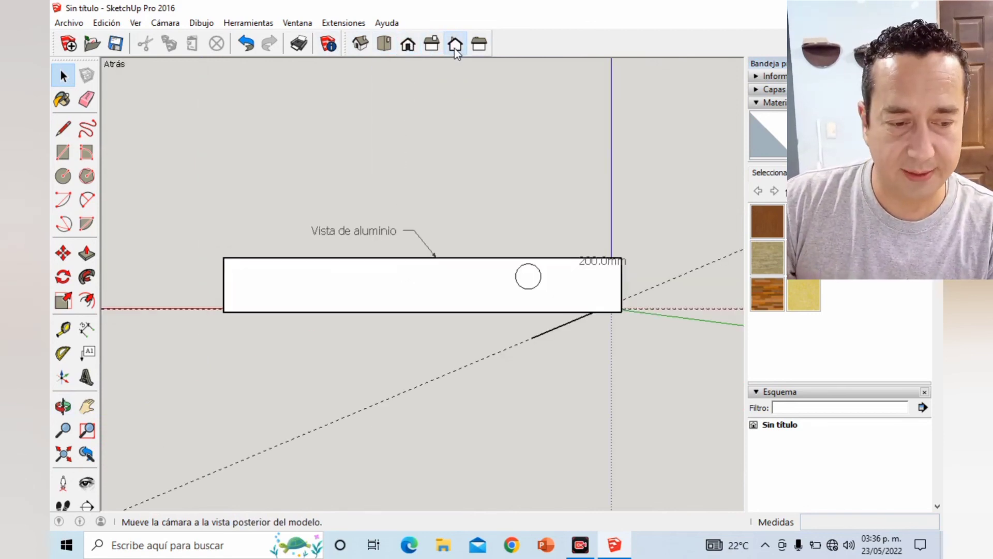
pyautogui.click(479, 48)
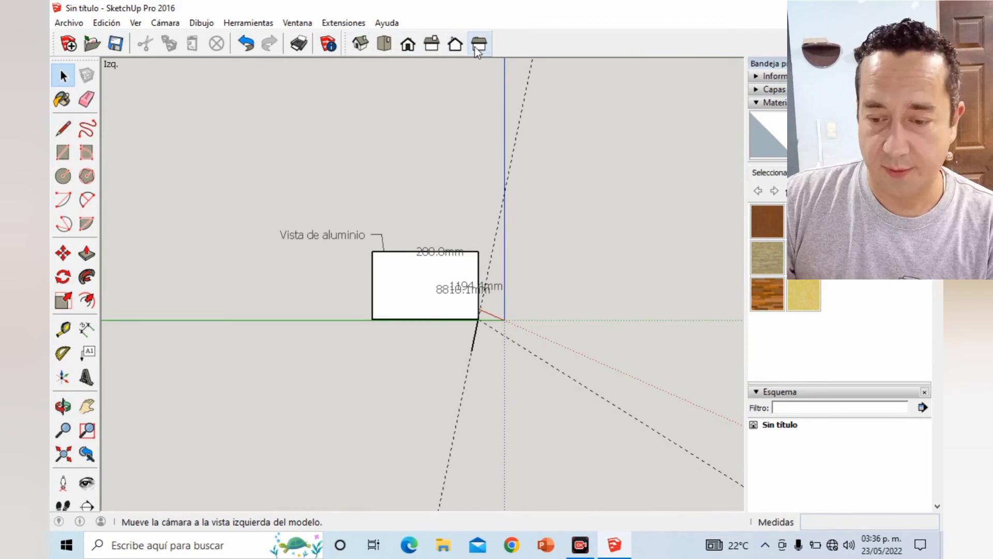